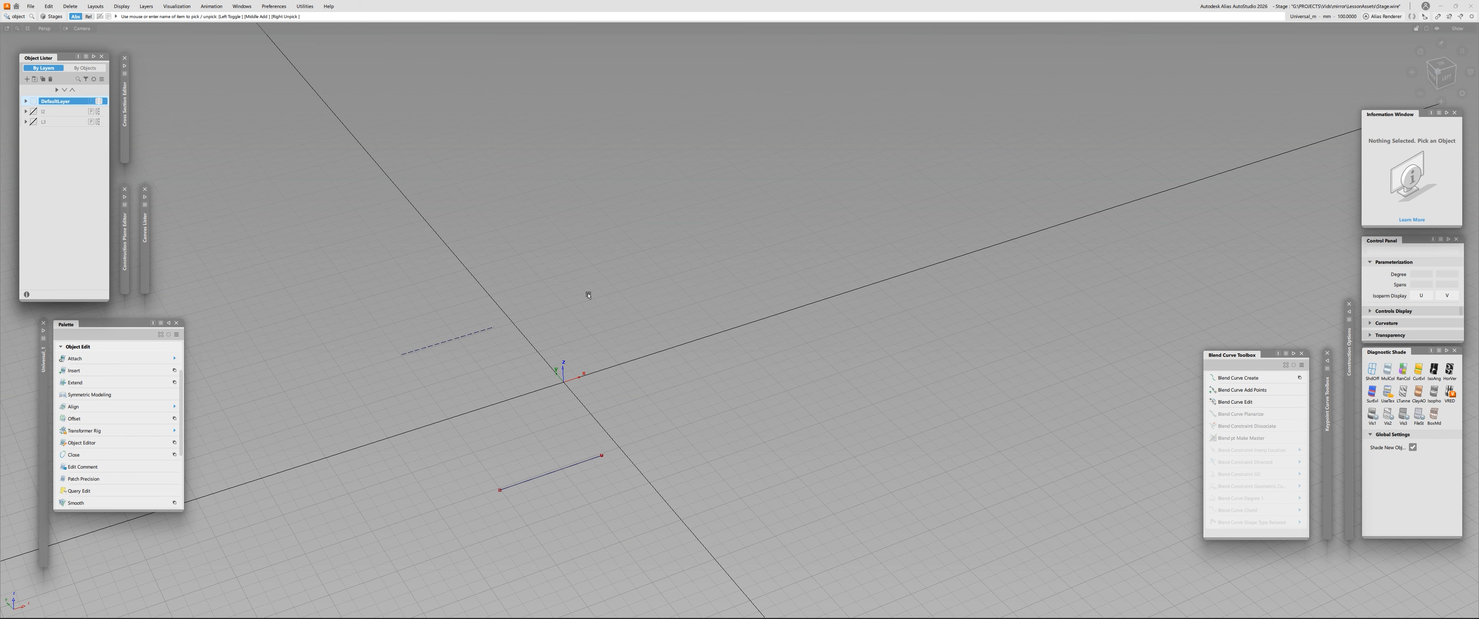
- Move the straight source curve on the symmetric DefaultLayer with the transform manipulator
alt+shift+drag(583, 294, 502, 319)
click(637, 443)
key(t)
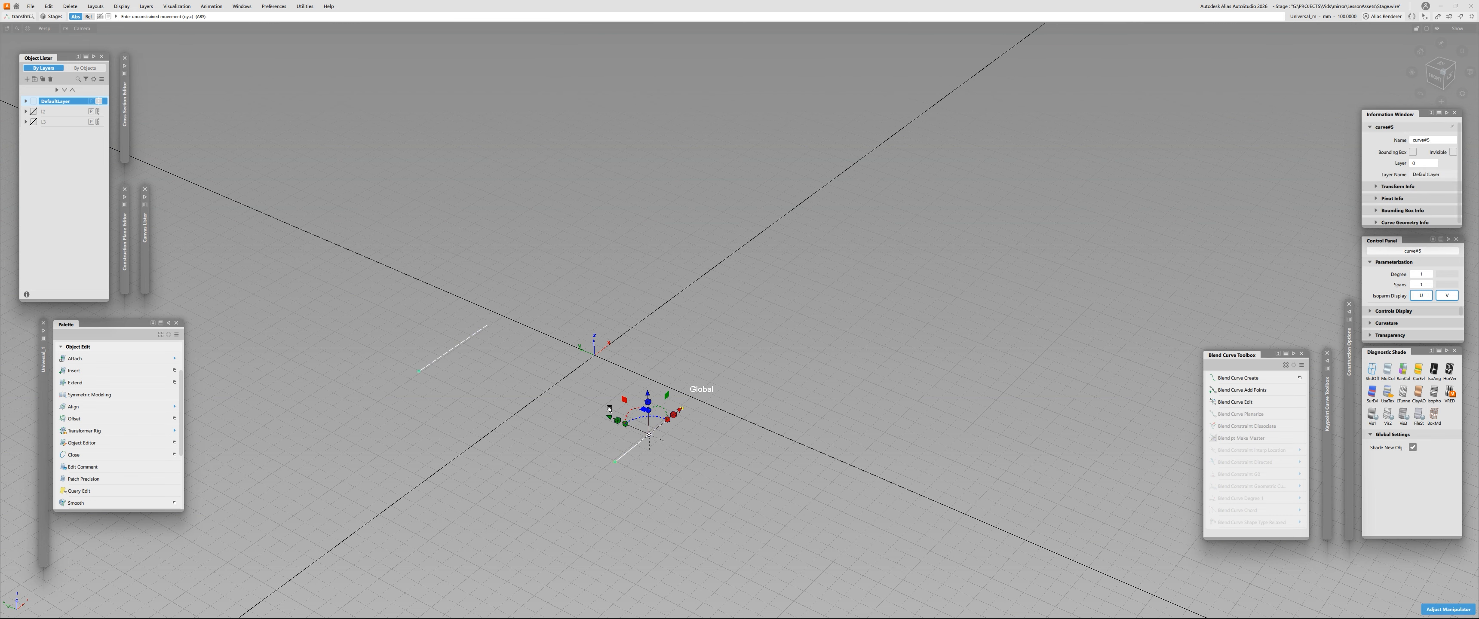
drag(609, 421, 589, 369)
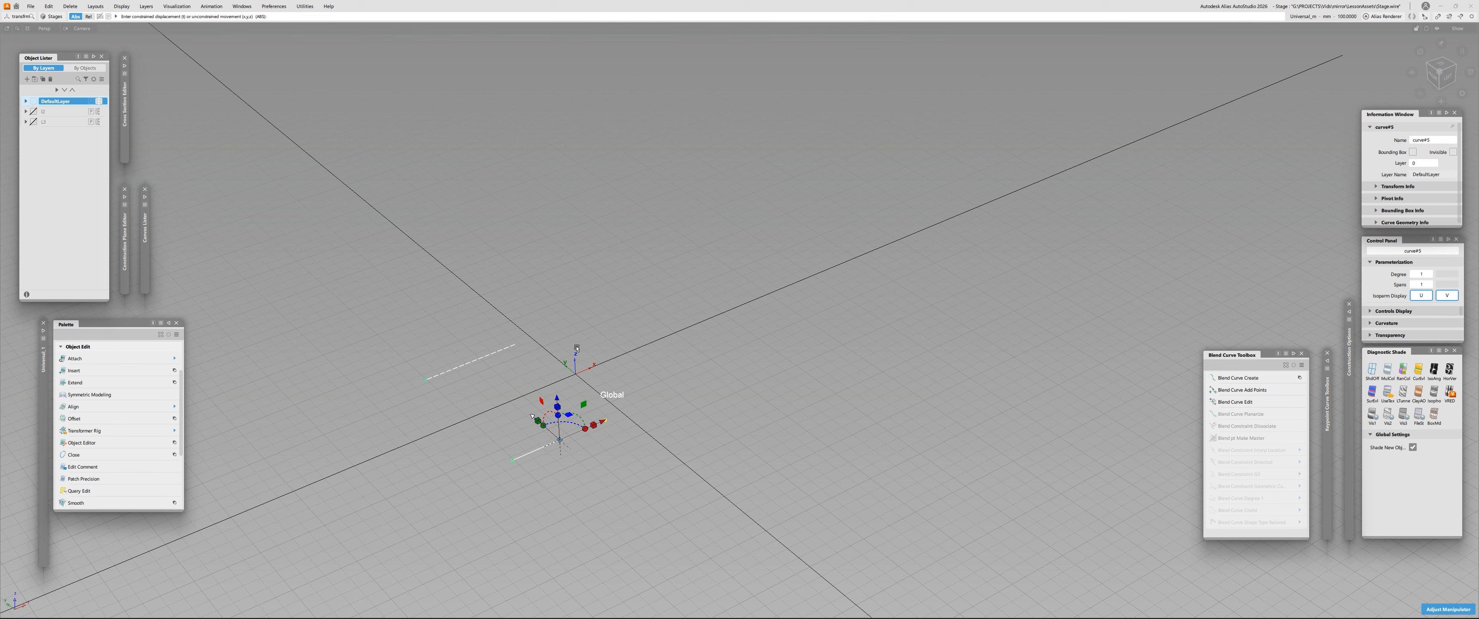
click(519, 444)
- Raise the straight curve's degree to 2 and lift its middle CV to bend it into an arch
key(q)
drag(520, 444, 528, 492)
key(p)
click(1212, 85)
key(p)
click(590, 450)
key(c)
key(w)
drag(488, 438, 578, 459)
key(c)
key(w)
drag(558, 402, 555, 357)
- Reposition the arch's end CV farthest from its starting point to refine the curve's shape
key(c)
drag(585, 401, 621, 435)
key(w)
drag(579, 397, 684, 365)
alt+shift+drag(483, 385, 397, 411)
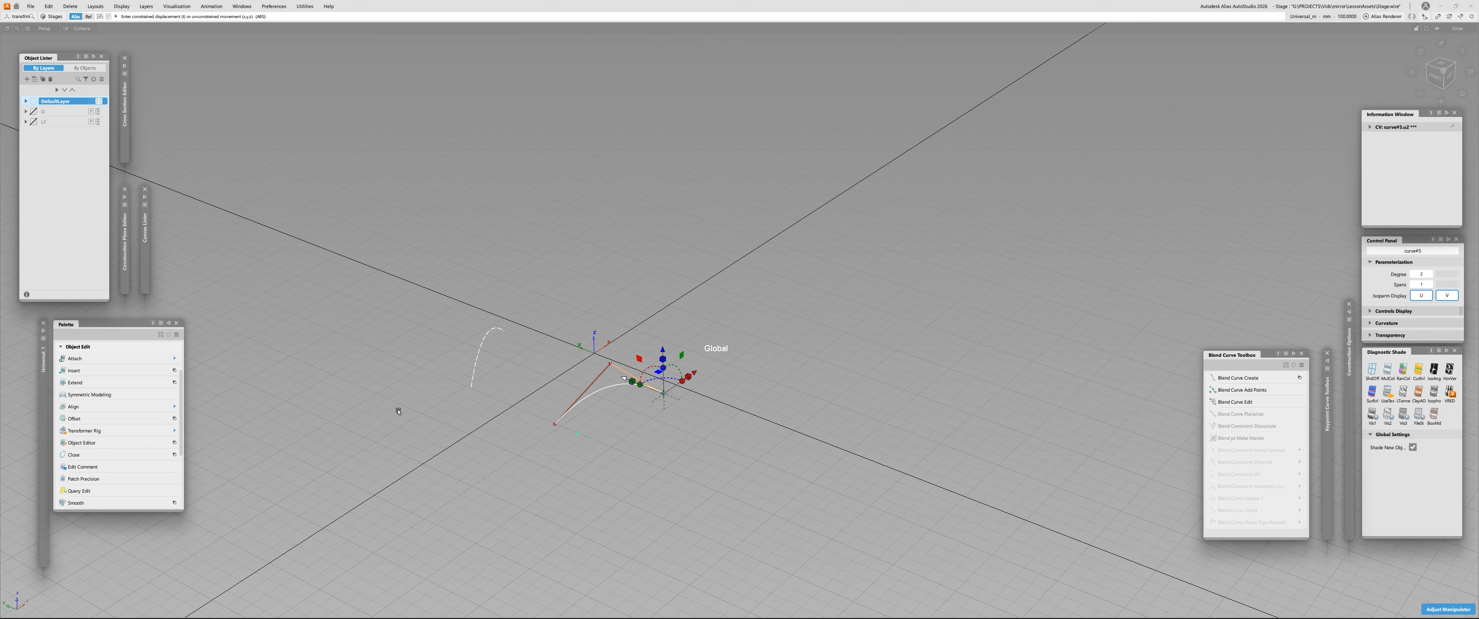
key(c)
drag(598, 357, 547, 344)
key(w)
key(c)
drag(643, 371, 688, 408)
key(w)
drag(628, 379, 674, 421)
key(c)
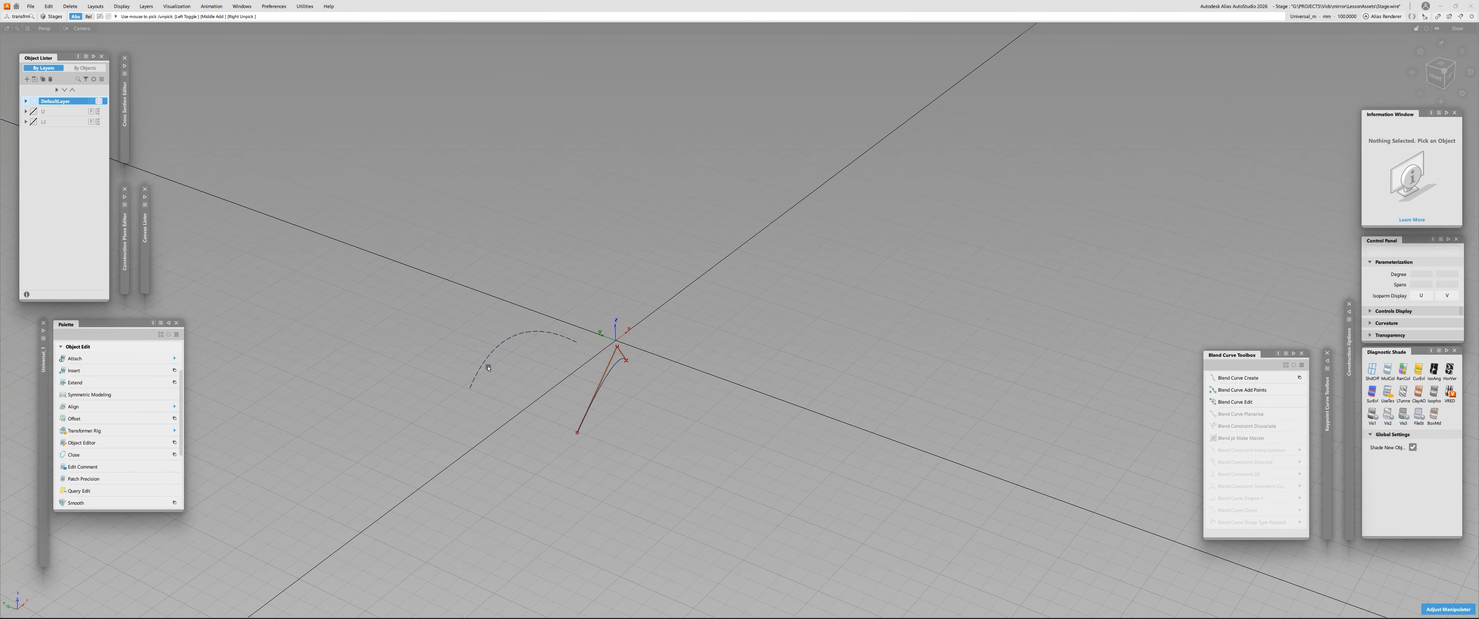
- Pick the arched source curve to examine its dashed symmetric counterpart, and clear the selection
ctrl+shift+drag(587, 389, 516, 400)
click(466, 308)
drag(502, 328, 546, 390)
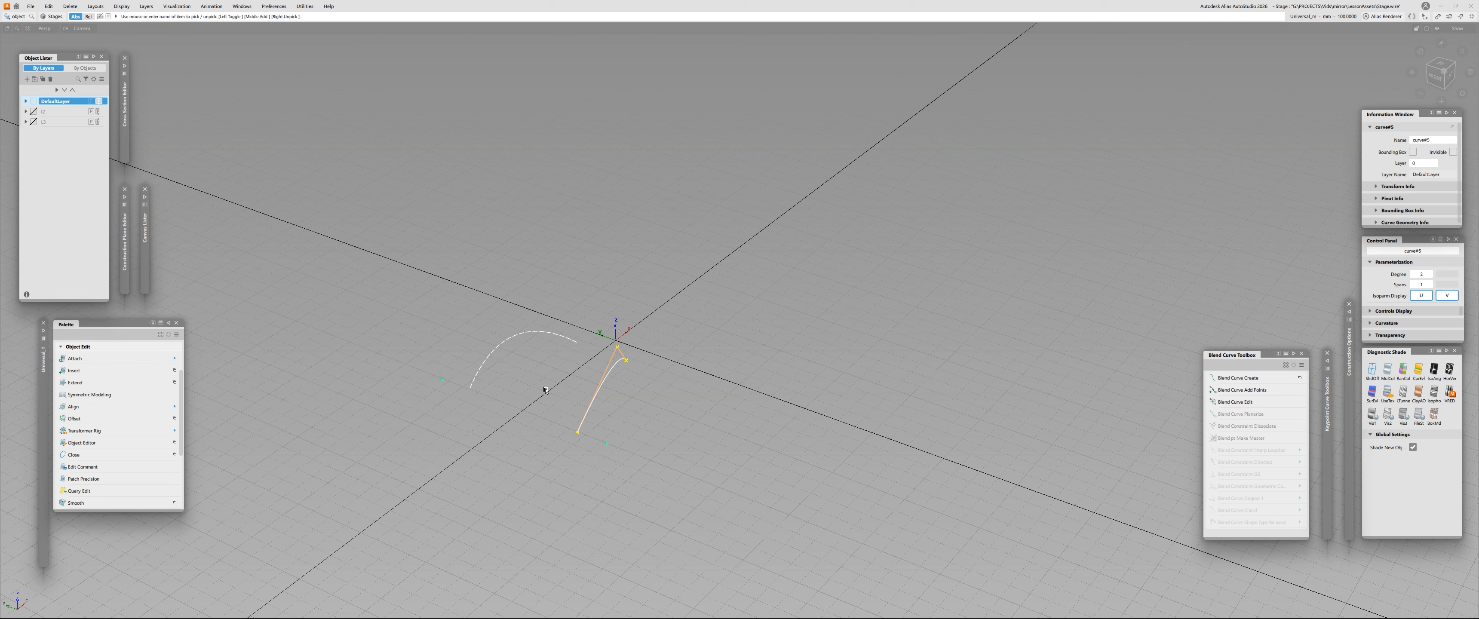
click(546, 390)
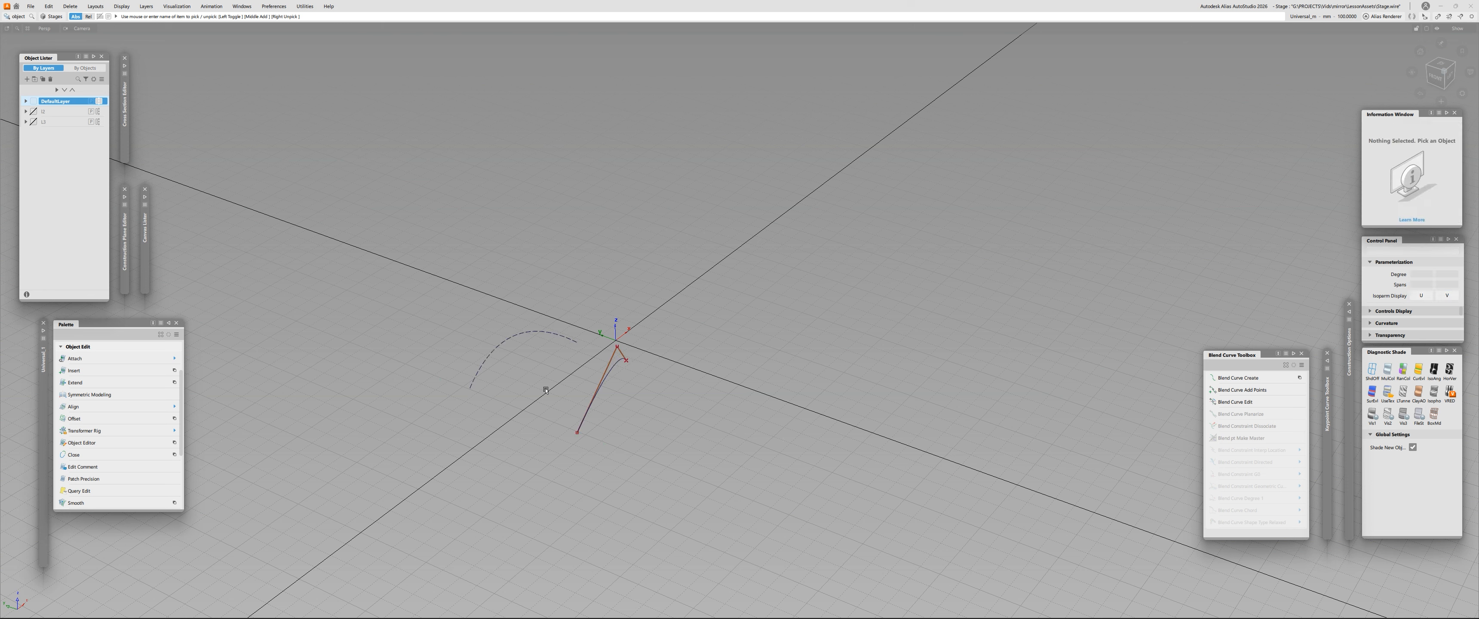
drag(551, 383, 657, 470)
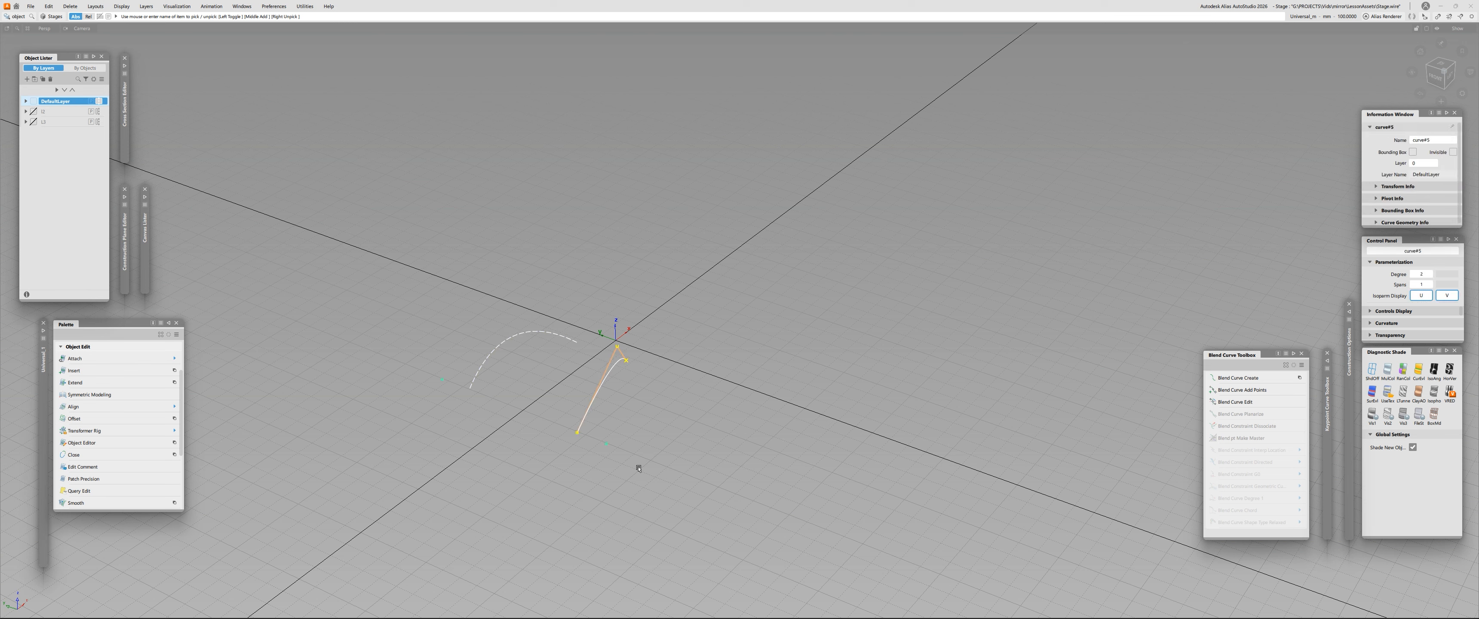
click(274, 286)
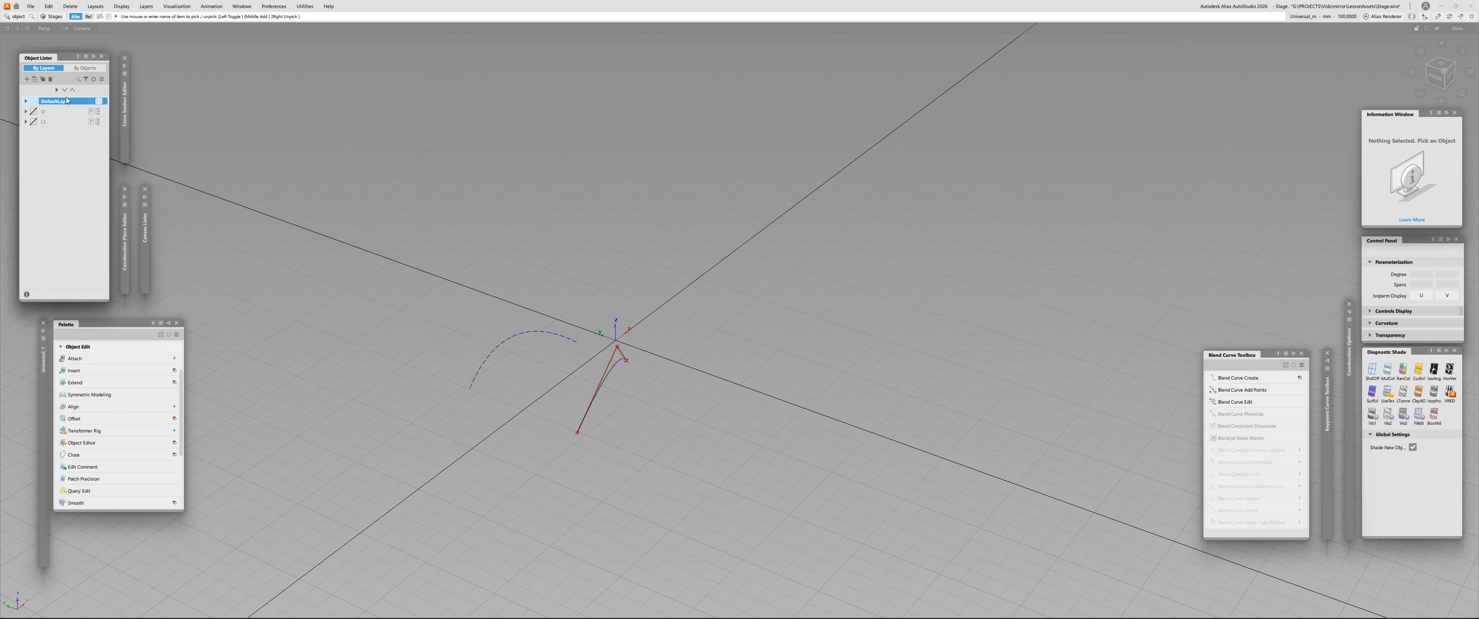
- Create symmetric geometry for DefaultLayer so the mirrored arch becomes a real, independent curve
click(146, 6)
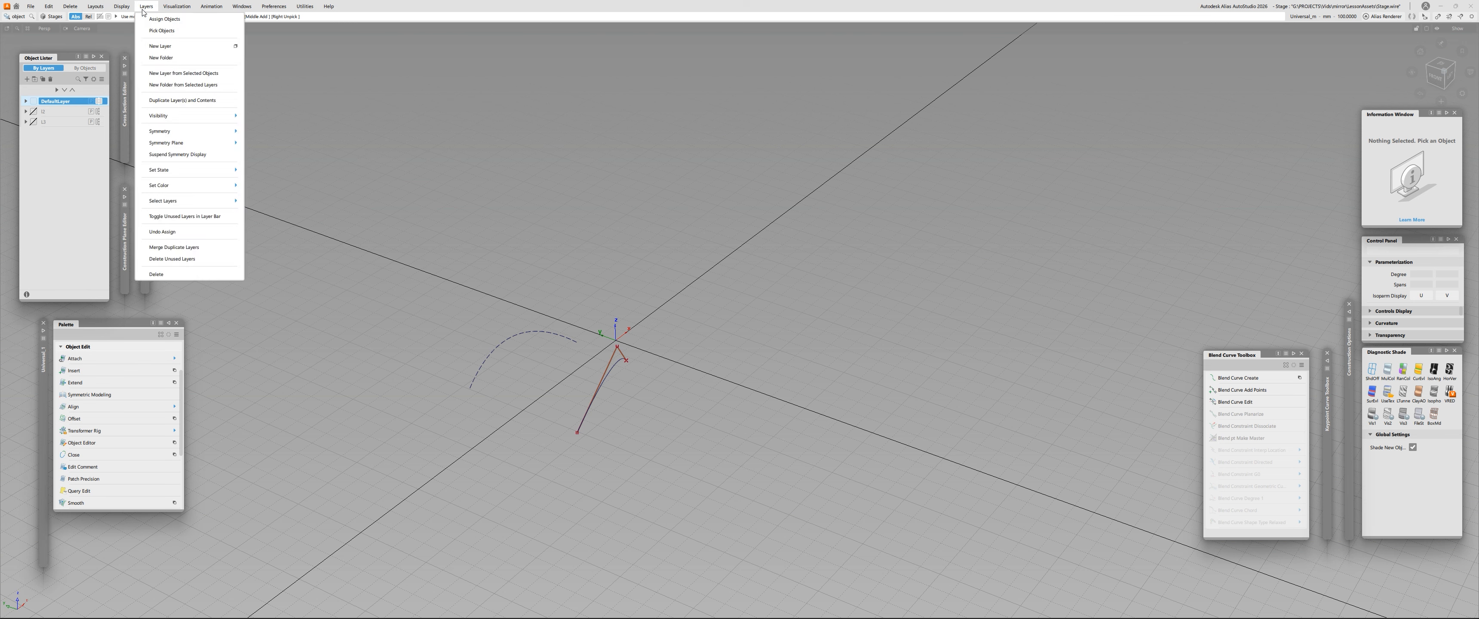
mouse_move(185, 147)
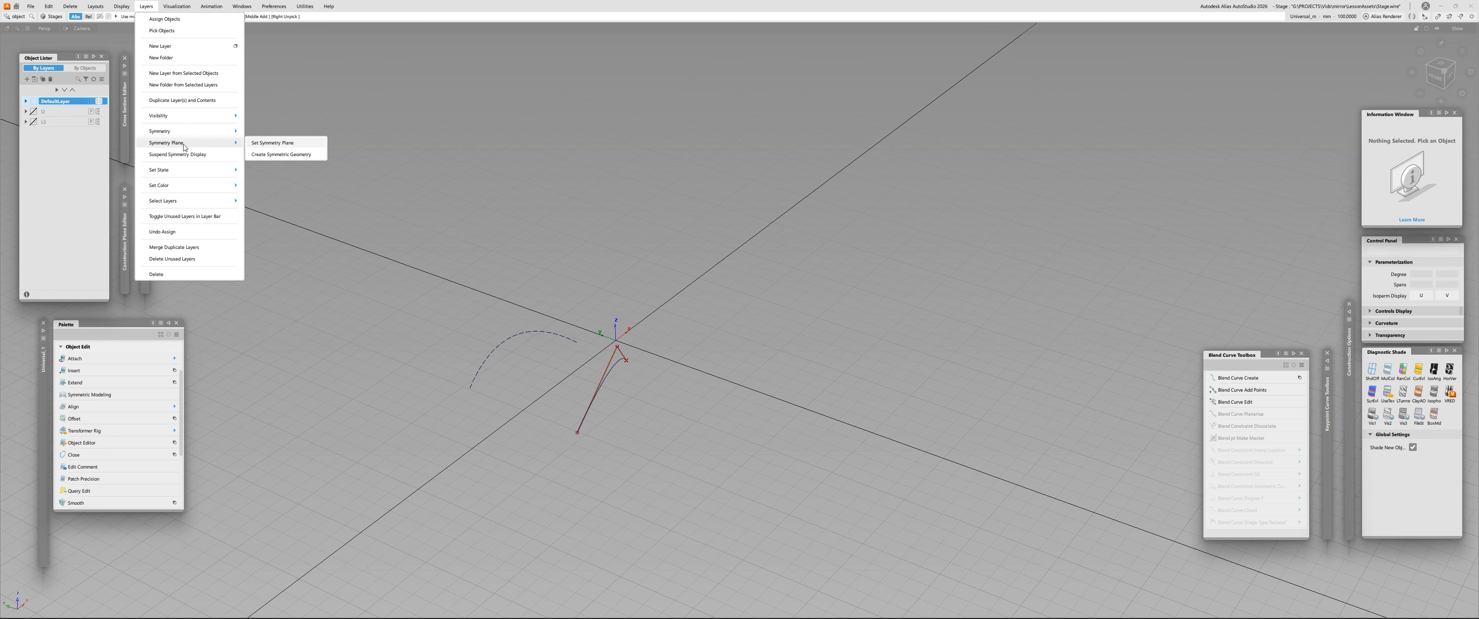
click(278, 158)
alt+shift+drag(517, 367, 418, 369)
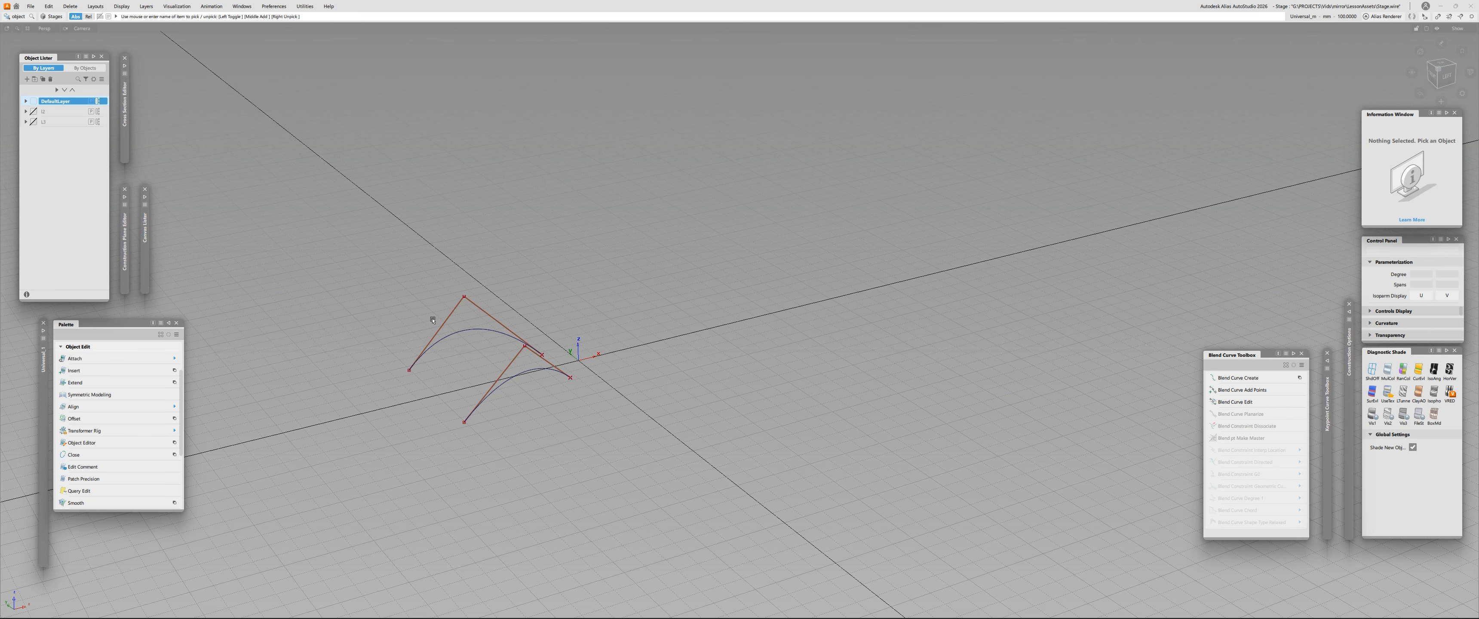
drag(432, 320, 454, 344)
alt+shift+drag(453, 352, 525, 382)
drag(545, 381, 595, 416)
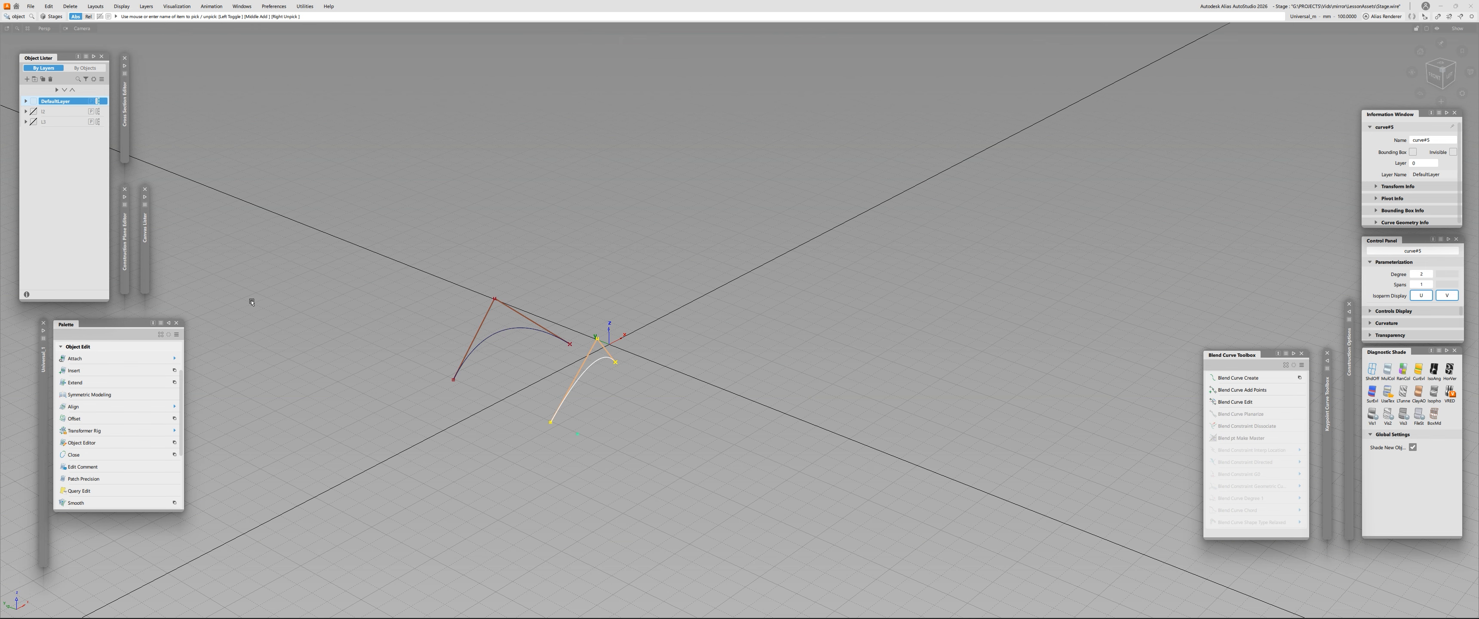
- Delete the independent mirrored curve and turn DefaultLayer's symmetry back on
alt+shift+drag(332, 291, 502, 346)
key(ctrl+t)
drag(593, 358, 651, 373)
click(562, 346)
click(546, 335)
drag(561, 312, 565, 471)
key(Delete)
alt+shift+drag(505, 396, 276, 327)
click(570, 411)
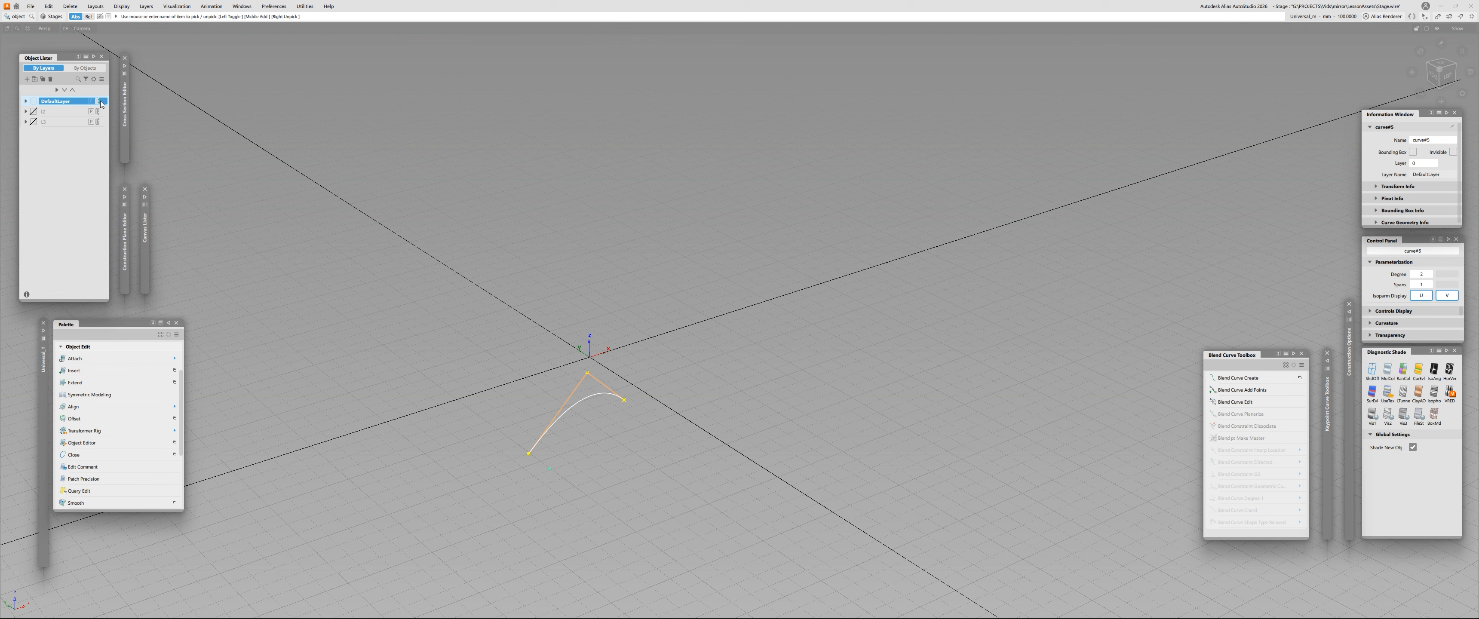
click(100, 101)
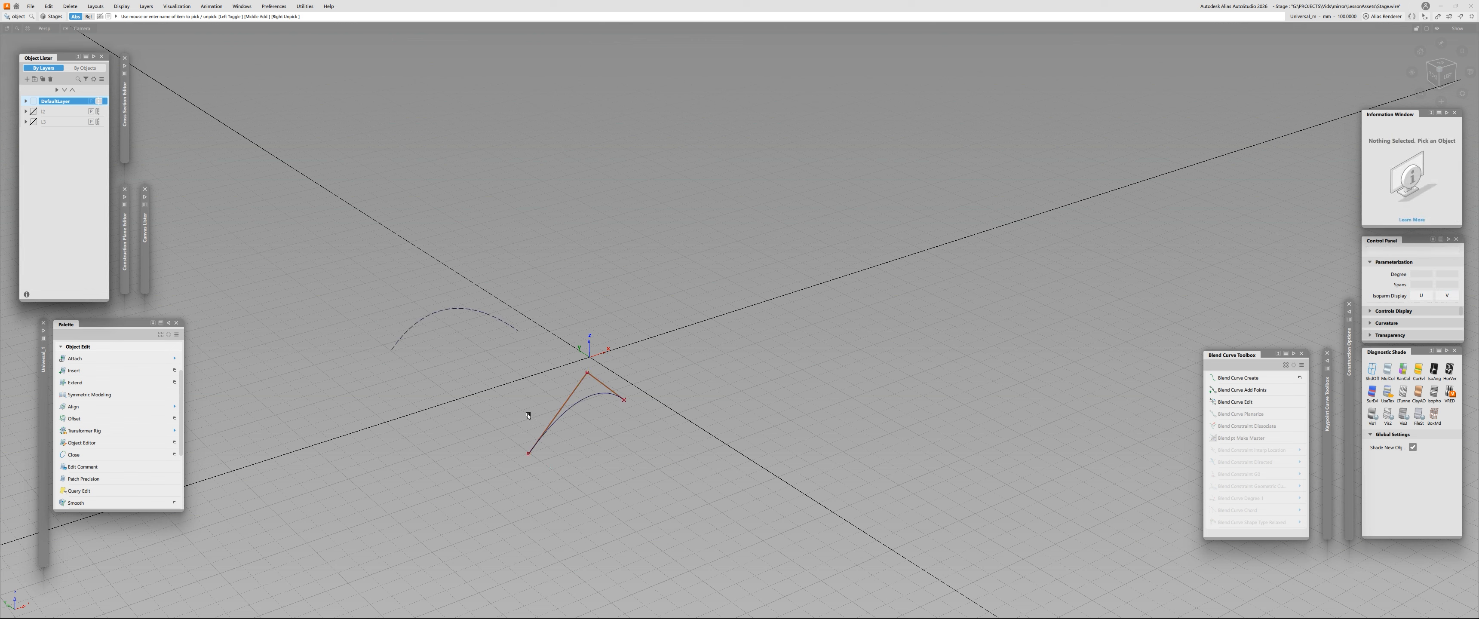
- Move the arched source curve slightly nearer the origin with the layer's symmetry on, and clear the selection
drag(529, 418, 567, 438)
mouse_move(549, 377)
mouse_down()
mouse_move(503, 348)
mouse_move(531, 366)
mouse_up()
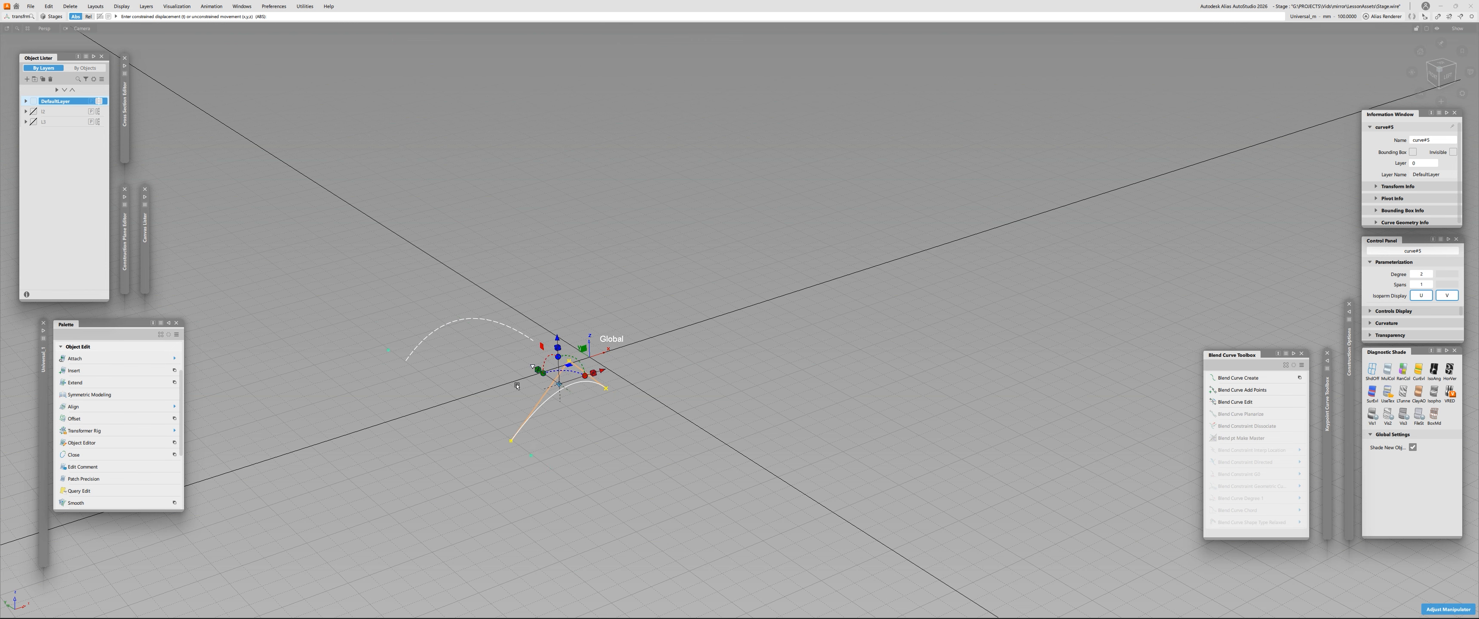
click(566, 390)
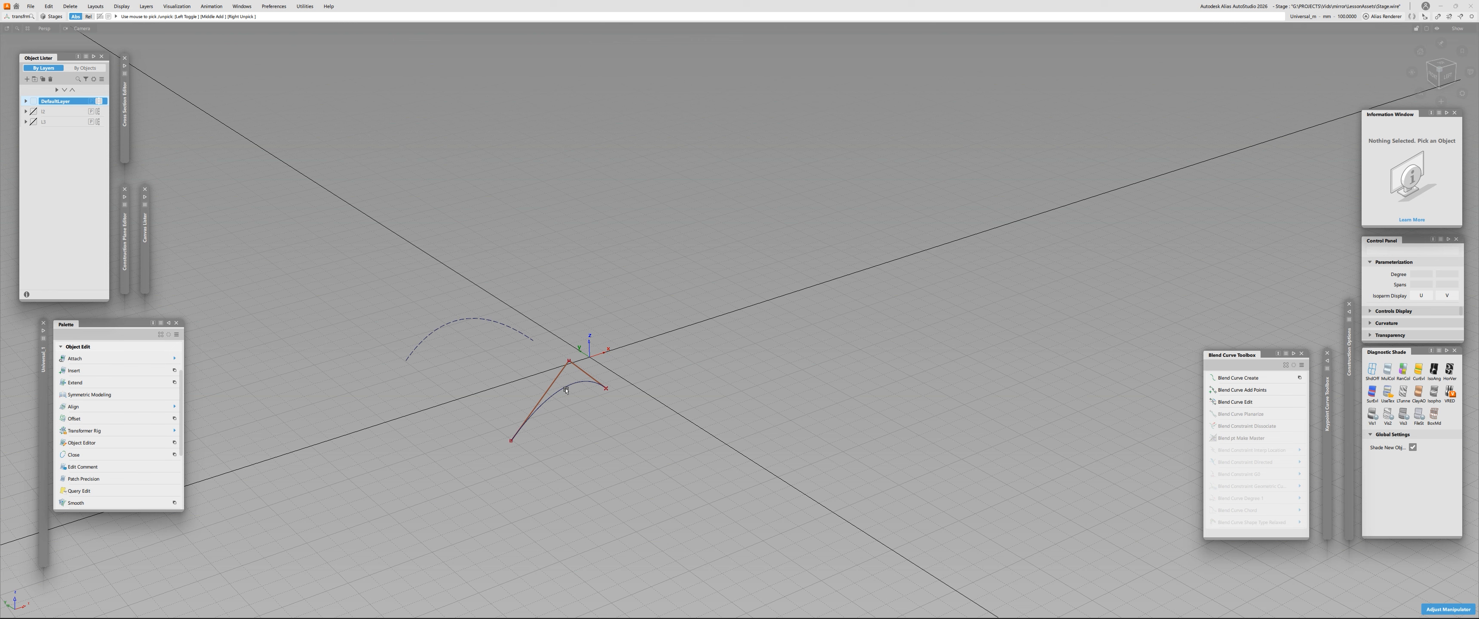
- Toggle DefaultLayer's symmetry off and on to compare the display, and pick the source curve to inspect its mirror
click(99, 102)
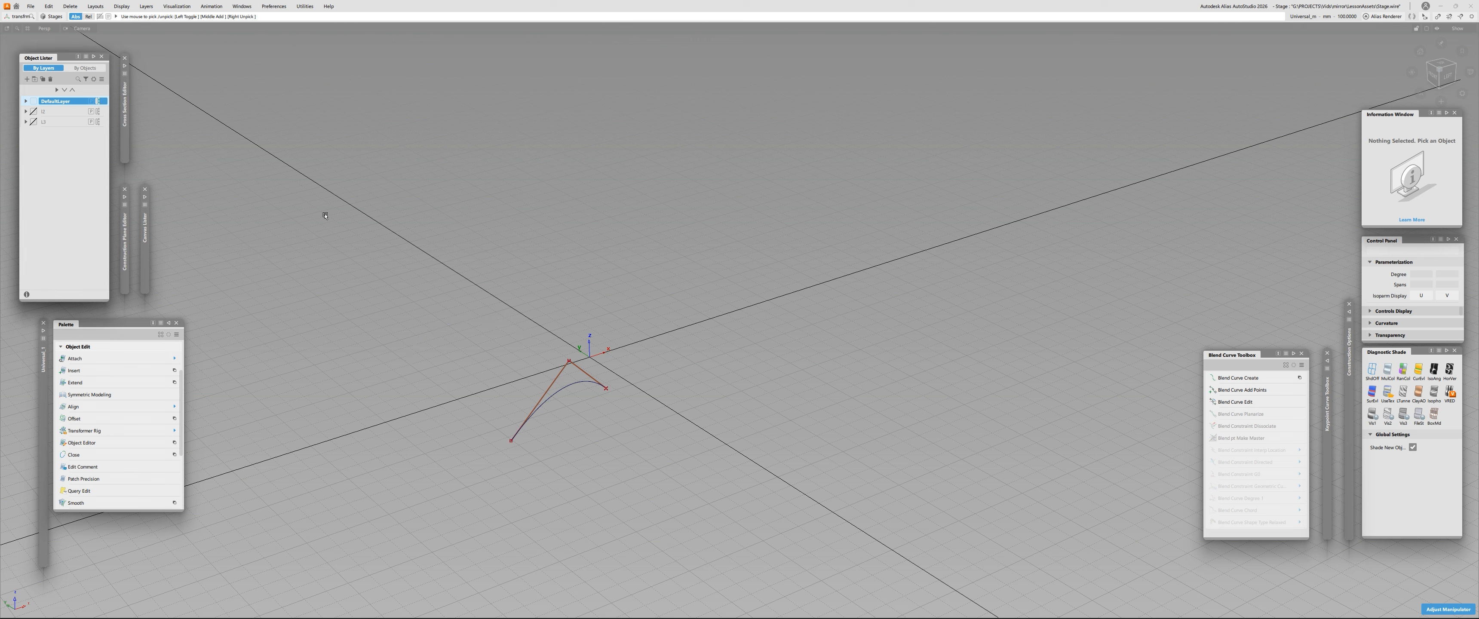
click(99, 102)
click(99, 103)
click(100, 102)
click(100, 102)
click(99, 102)
click(573, 382)
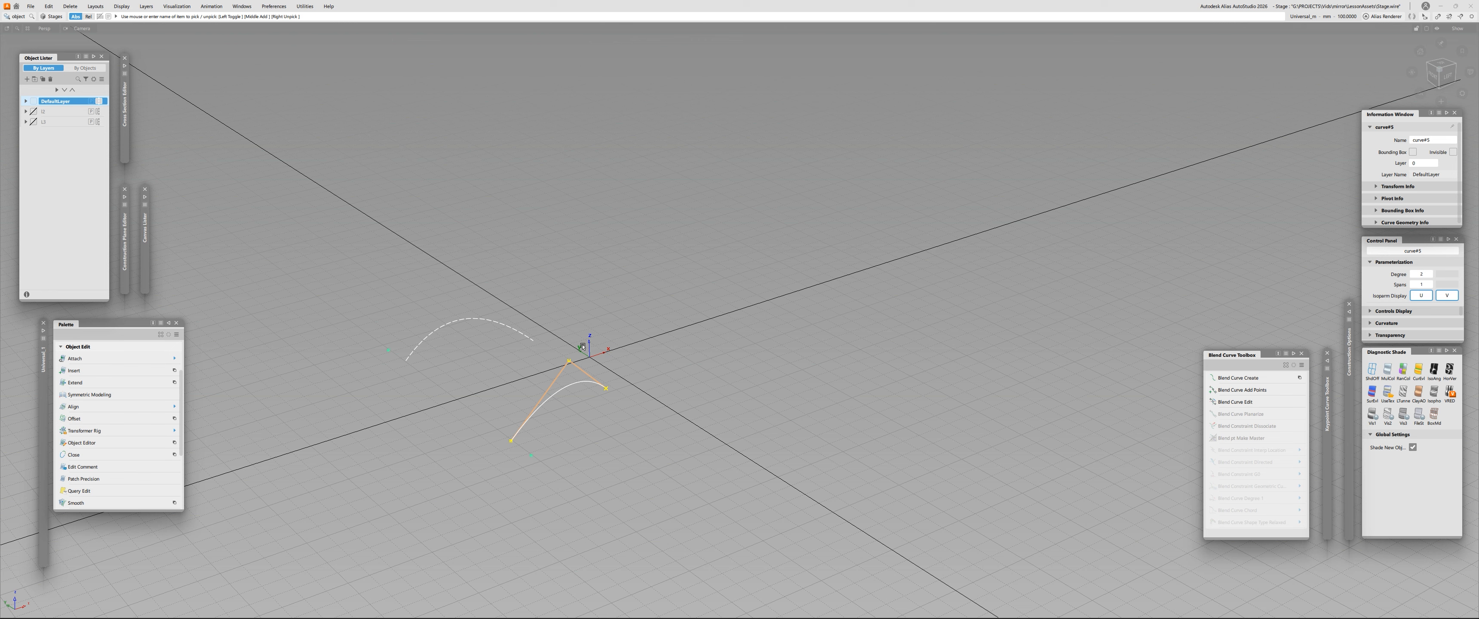
click(396, 404)
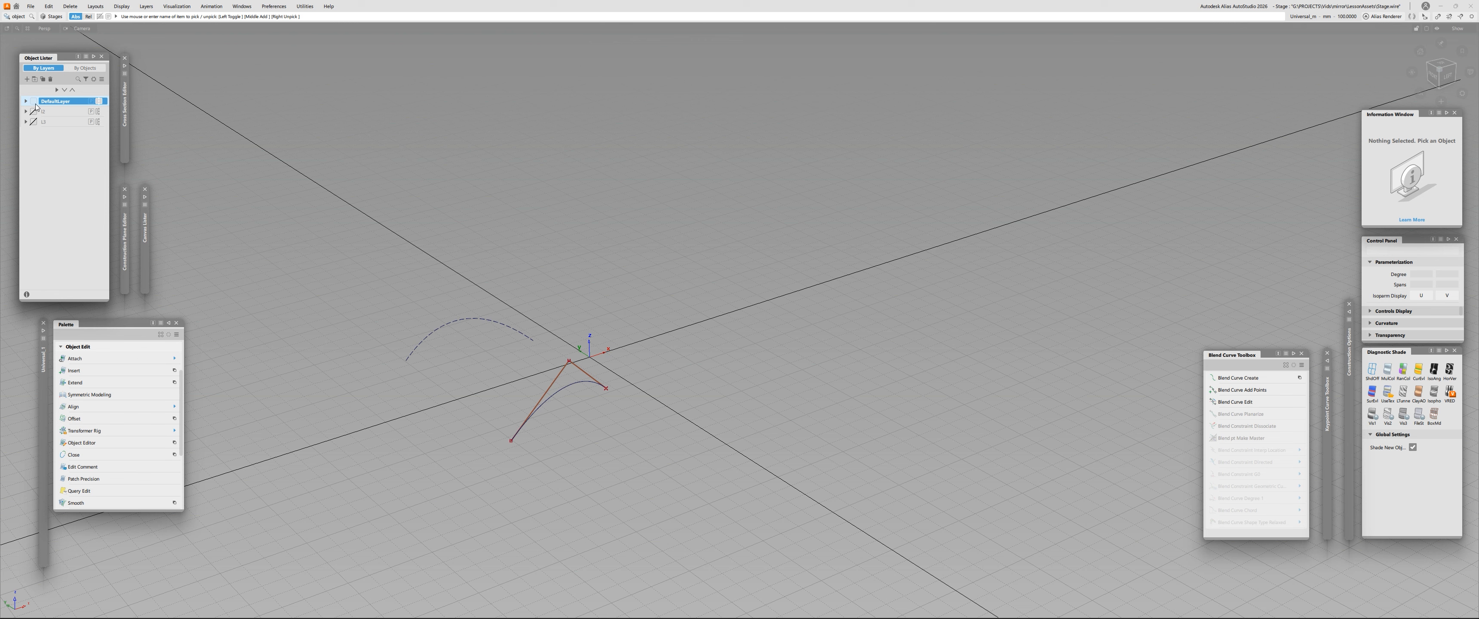
- Set DefaultLayer's symmetry plane to the YZ plane and check the mirrored curve by picking the source arch
click(145, 6)
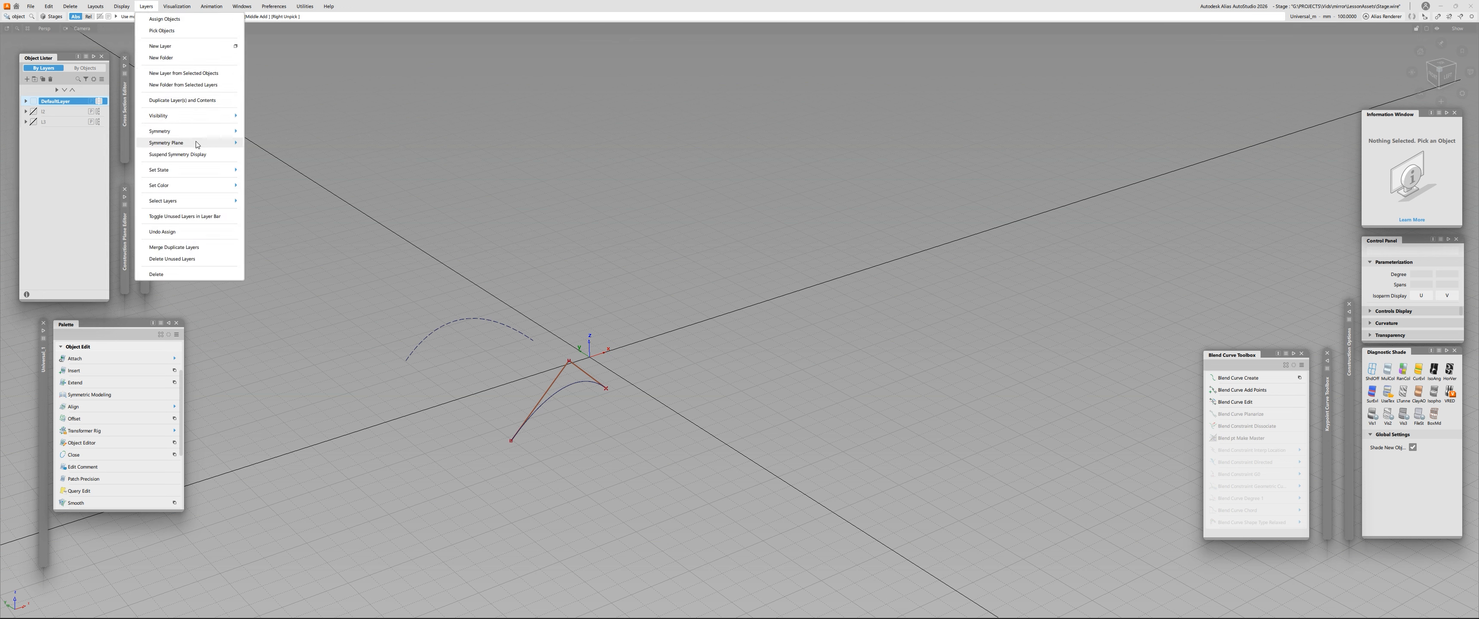
mouse_move(196, 145)
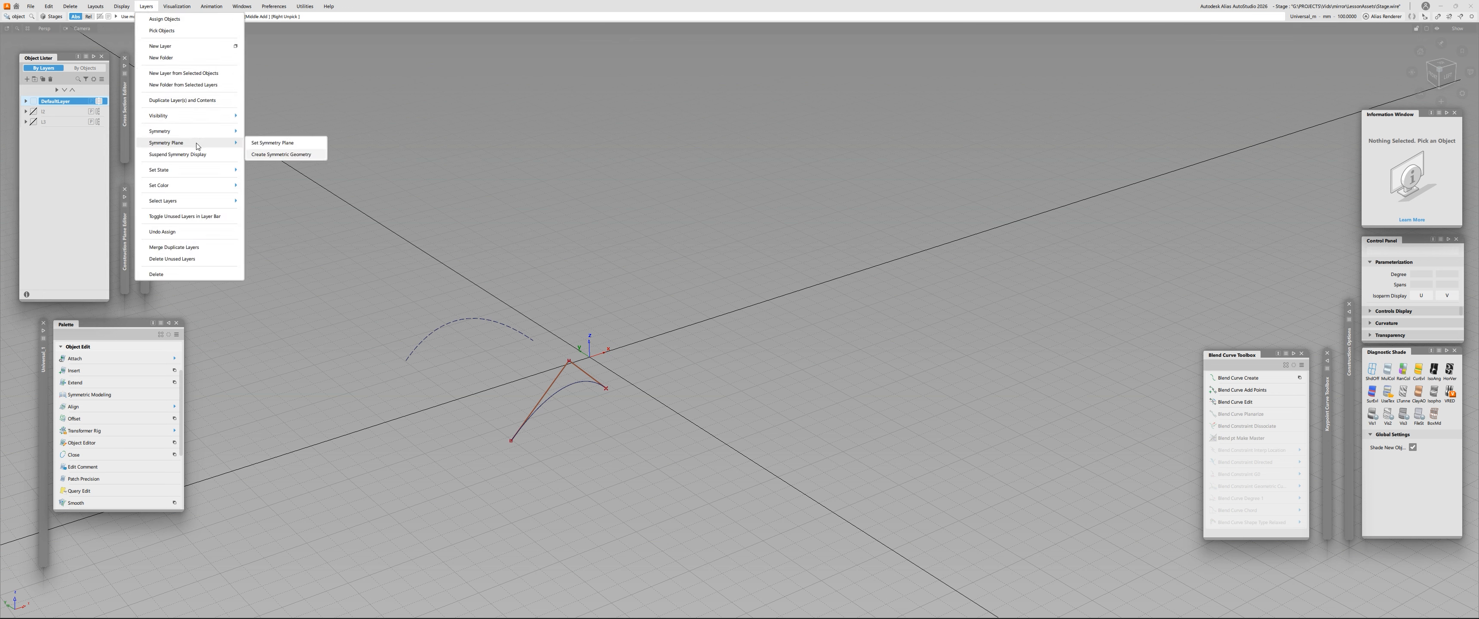
click(273, 143)
alt+shift+drag(551, 328, 536, 325)
alt+shift+right_drag(536, 325, 637, 368)
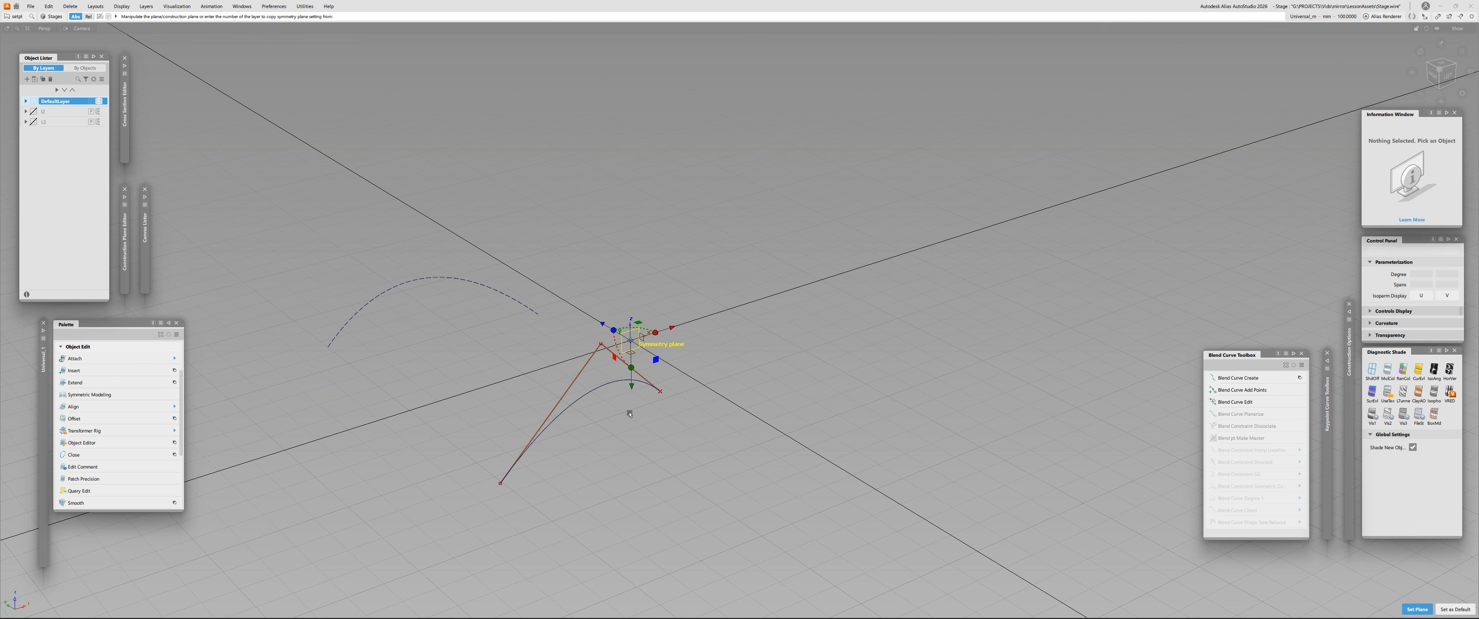
click(643, 338)
key(space)
alt+shift+right_drag(472, 347, 472, 403)
drag(472, 402, 560, 451)
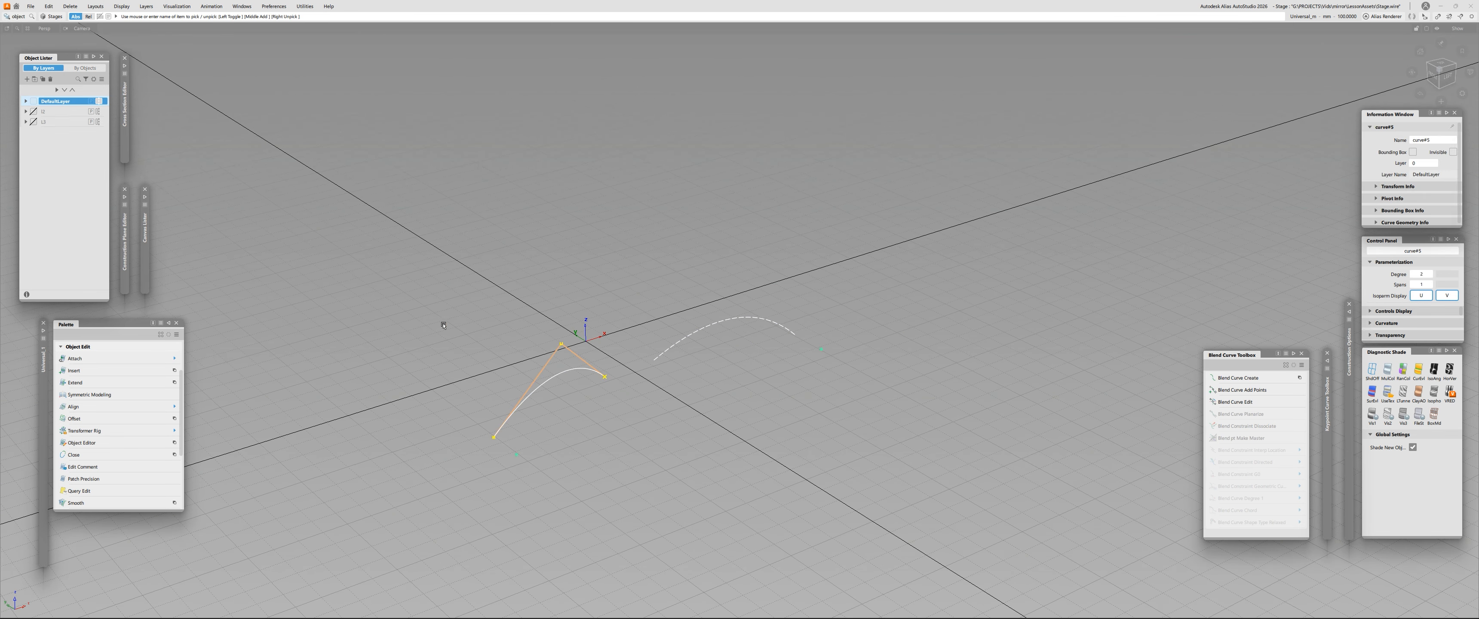
click(554, 428)
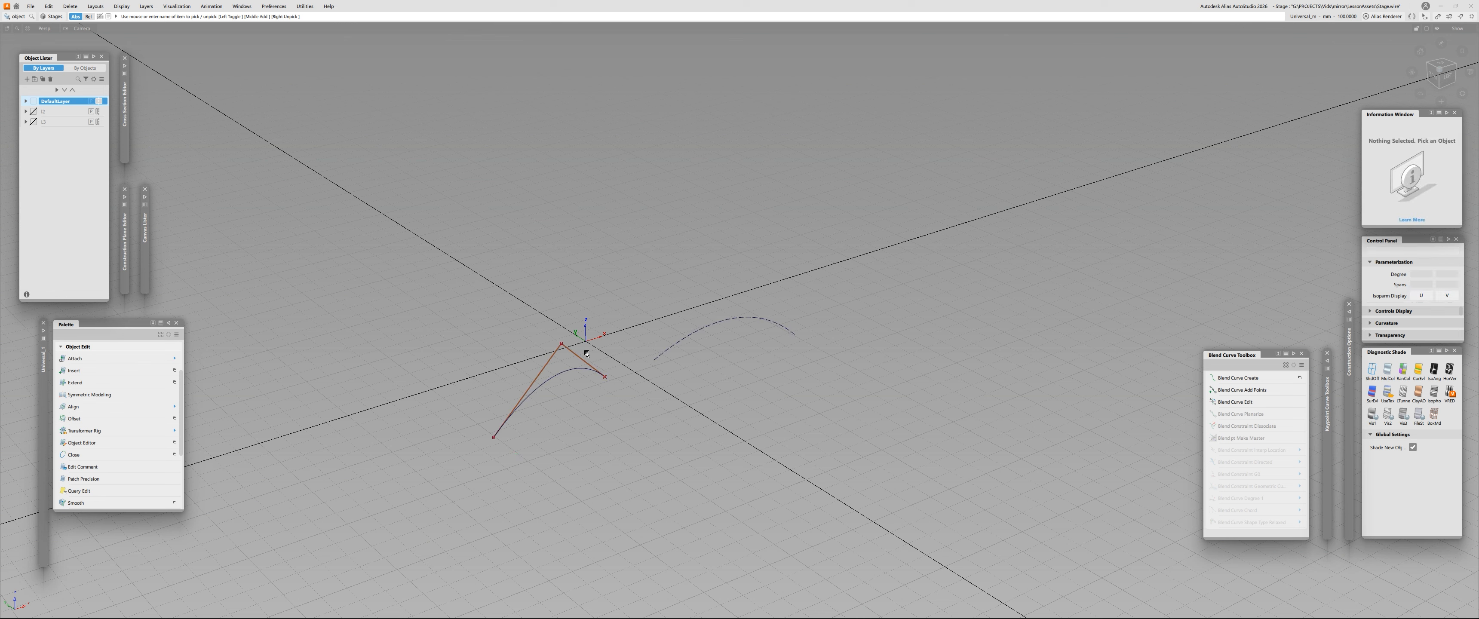
- Move the source curve's end CV nearest the origin back along the Y direction, and clear the selection
key(t)
click(604, 377)
drag(577, 359, 476, 323)
click(560, 346)
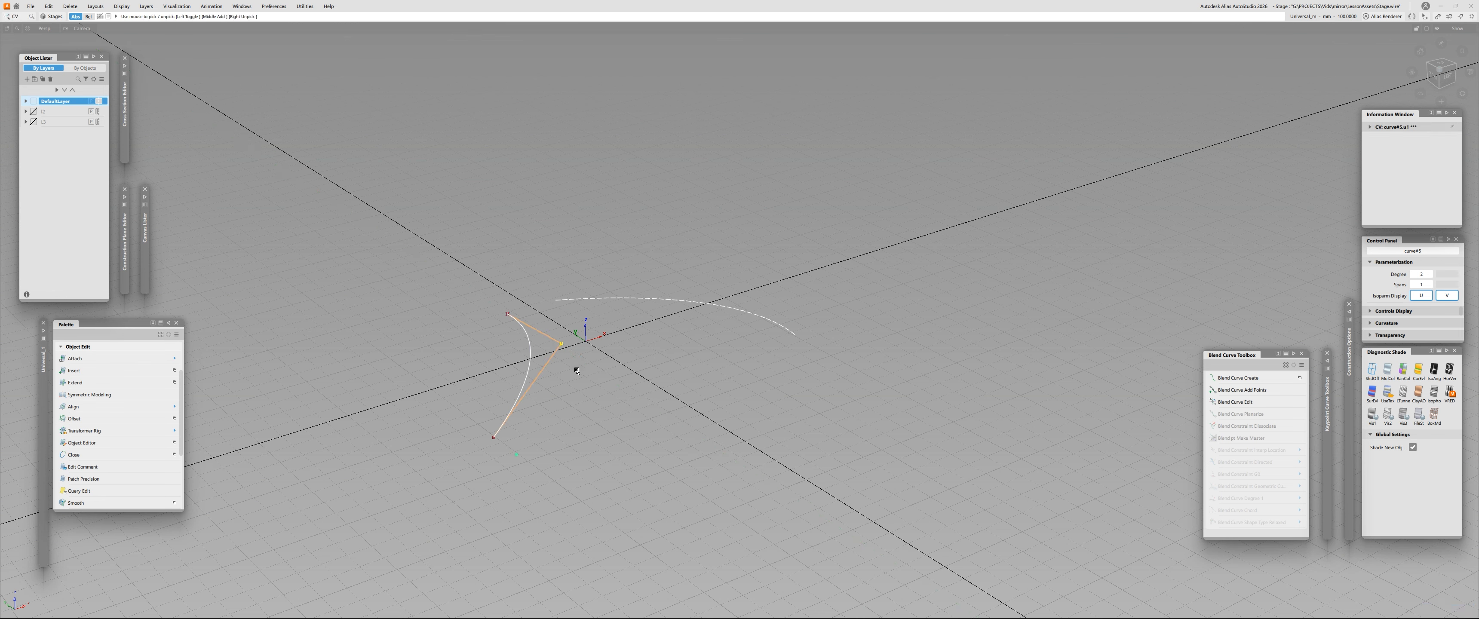
mouse_move(606, 334)
mouse_down()
mouse_move(589, 343)
mouse_move(613, 336)
mouse_up()
click(589, 387)
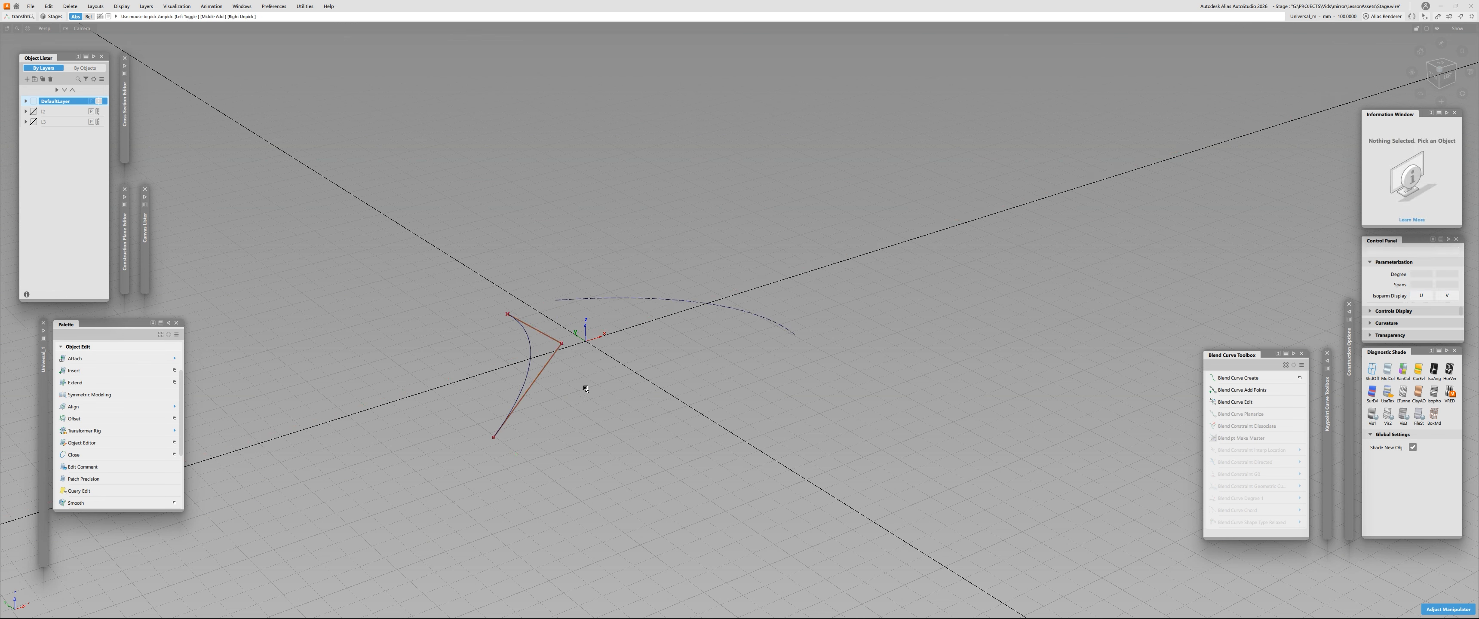
ctrl+shift+drag(589, 387, 587, 407)
click(623, 374)
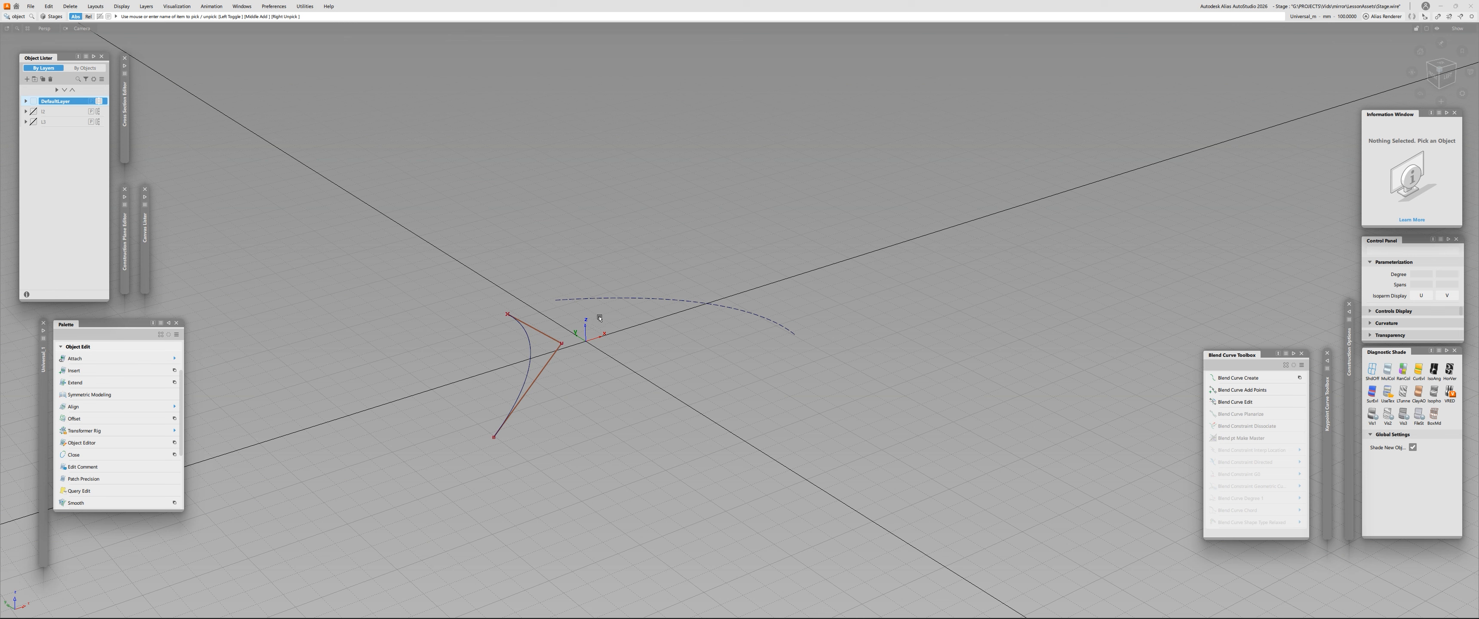
- Bring up the commands for managing the symmetric layer
click(146, 6)
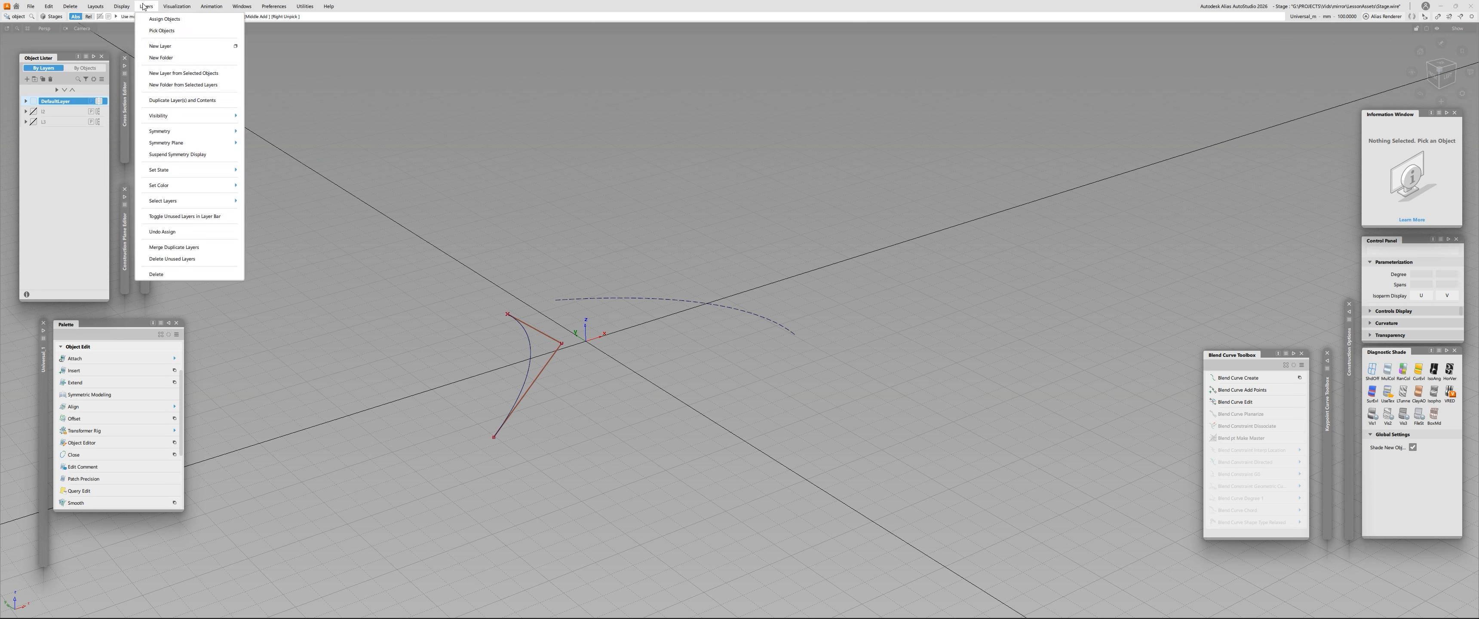
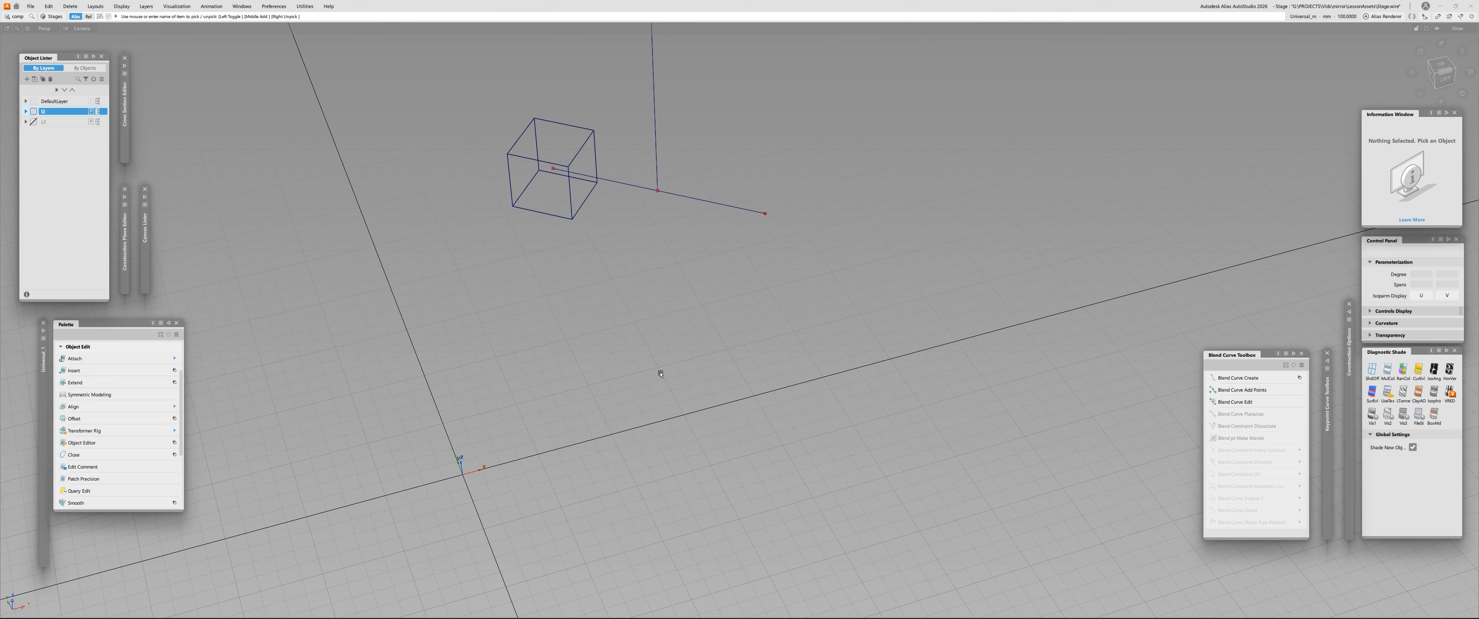
- Build a construction plane in 3 Pt mode, centred where the two lines meet, through the lower line's free end and a point on the vertical line
scroll(123, 414, down, 3)
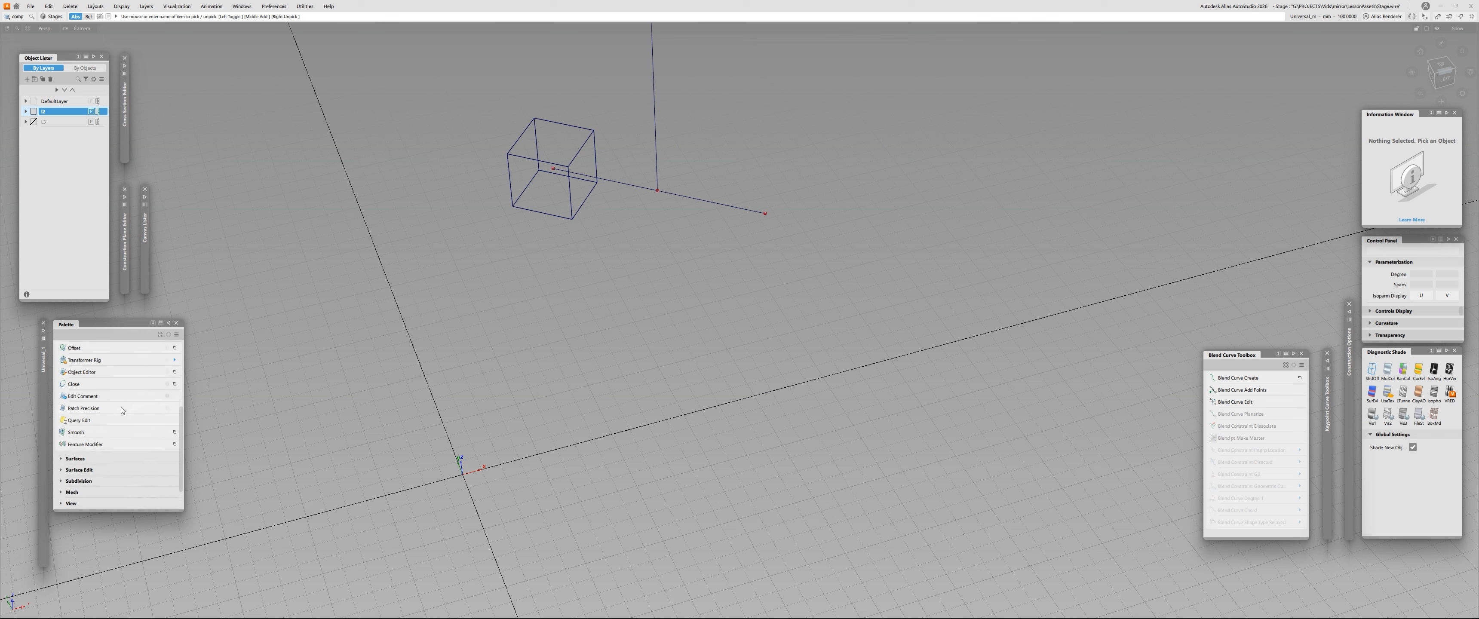
click(61, 482)
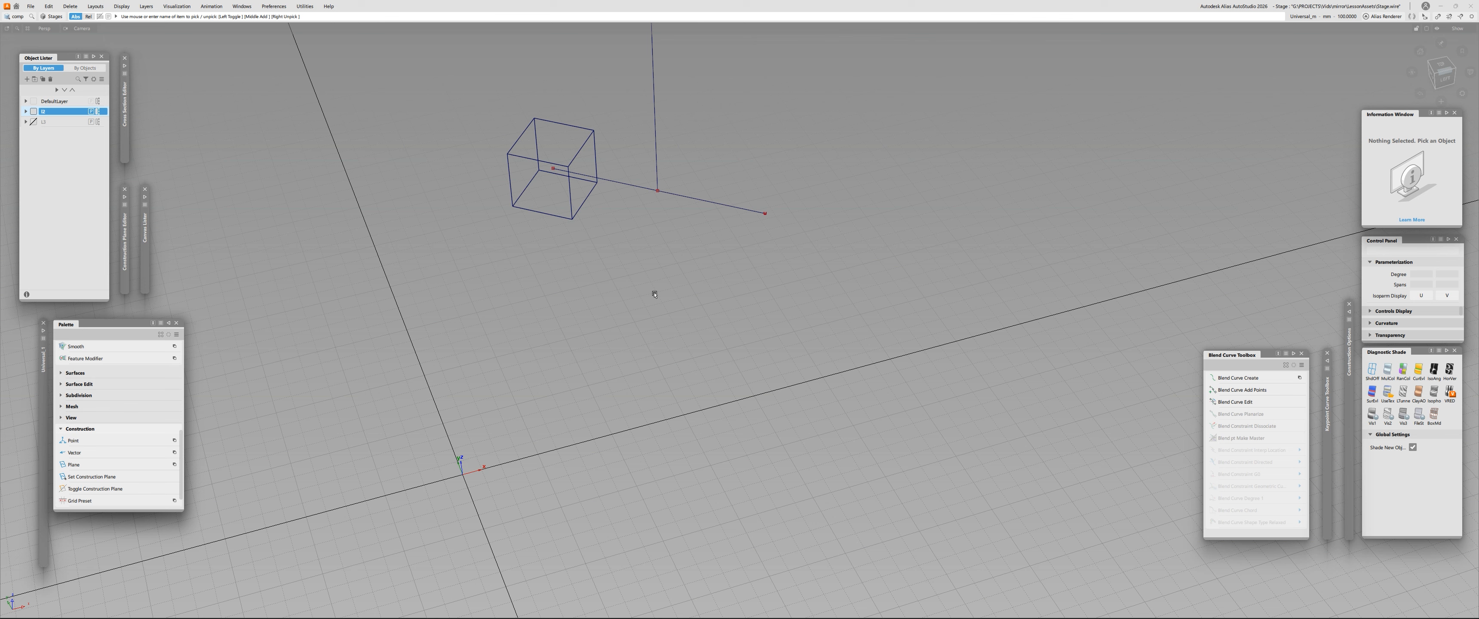
ctrl+shift+click(470, 320)
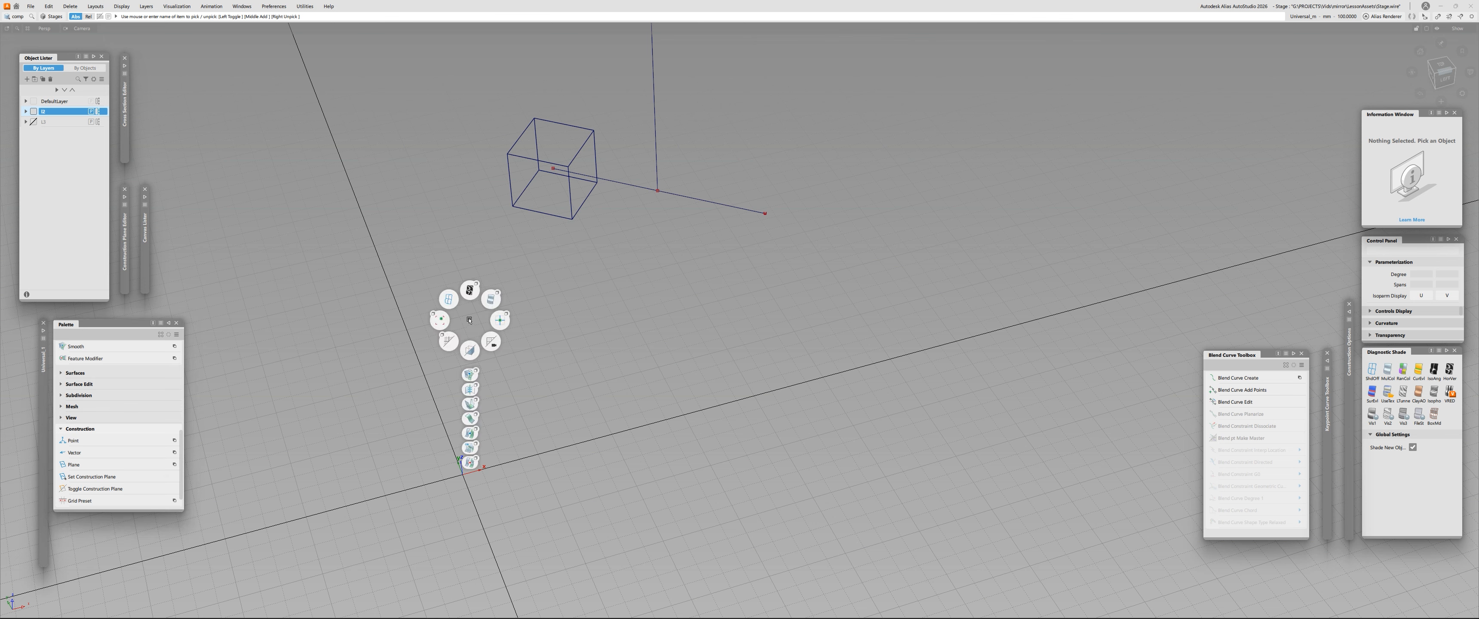
ctrl+shift+right_drag(470, 320, 450, 341)
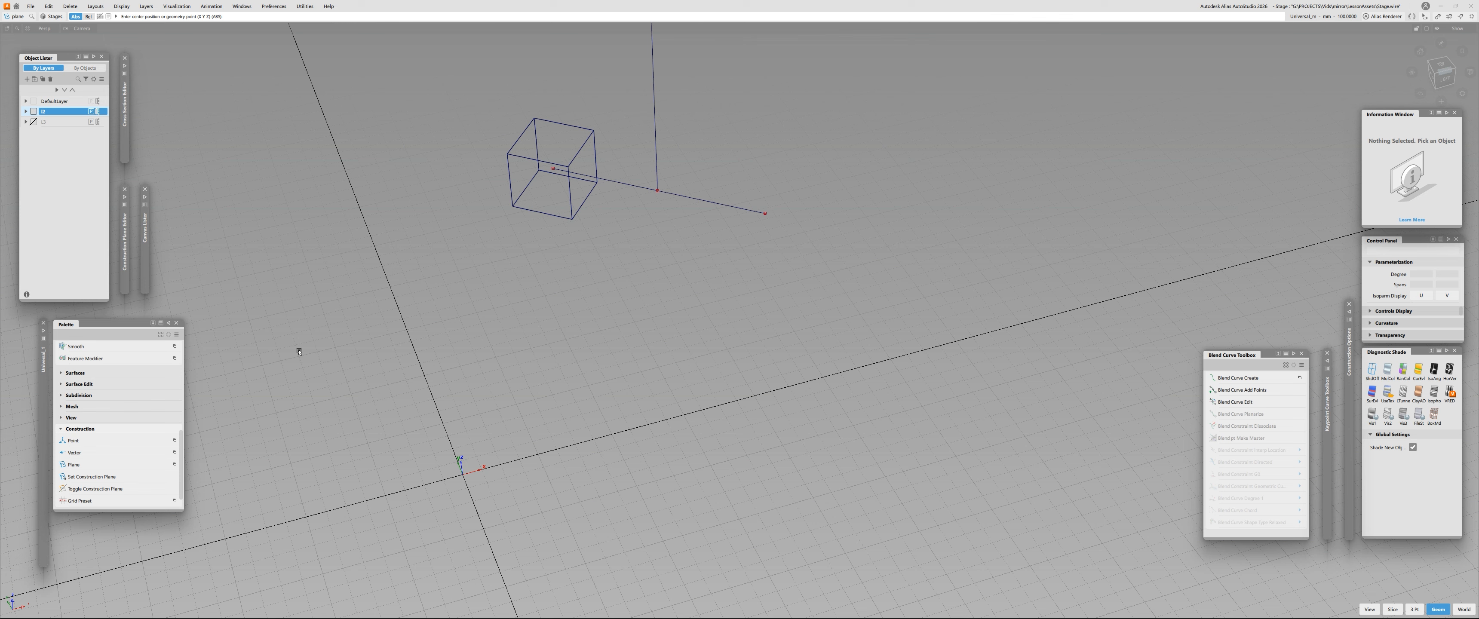
ctrl+shift+drag(566, 272, 547, 296)
click(1414, 608)
alt+shift+middle_drag(687, 98, 677, 265)
alt+shift+right_drag(678, 264, 656, 392)
alt+shift+middle_drag(656, 392, 661, 322)
alt+shift+drag(661, 321, 723, 297)
alt+shift+right_drag(661, 322, 663, 217)
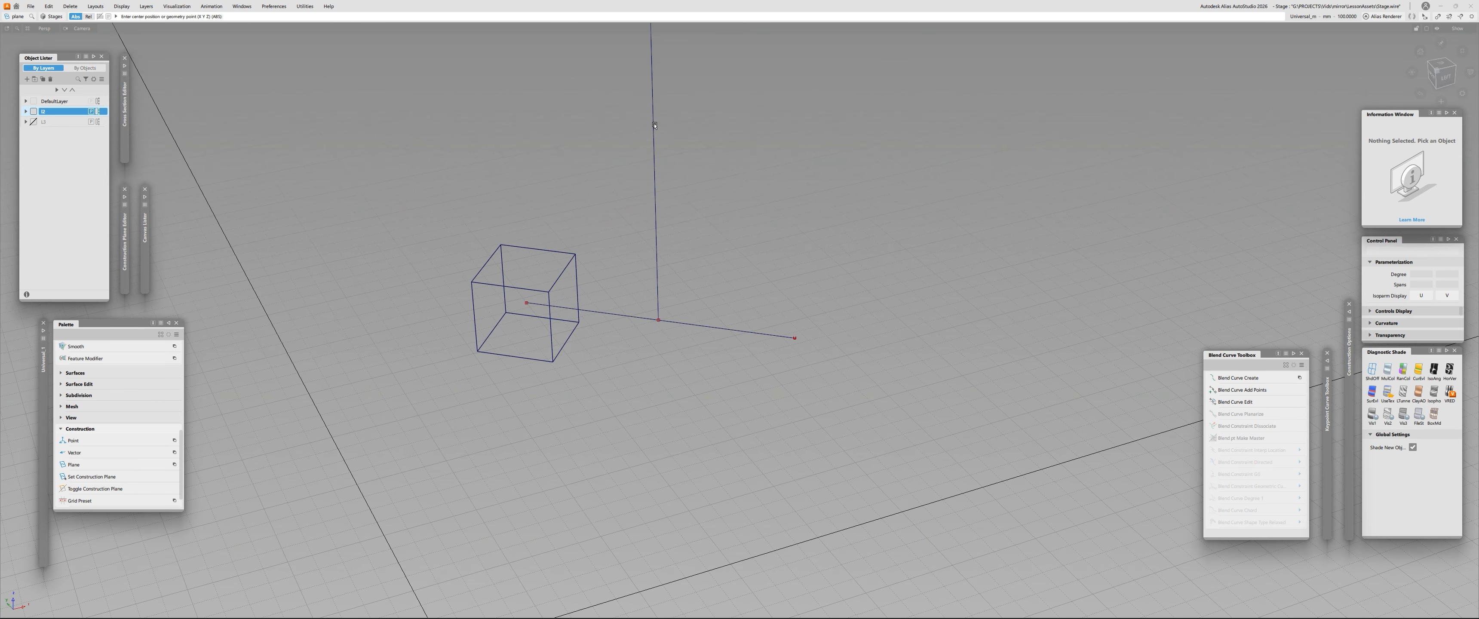
click(659, 320)
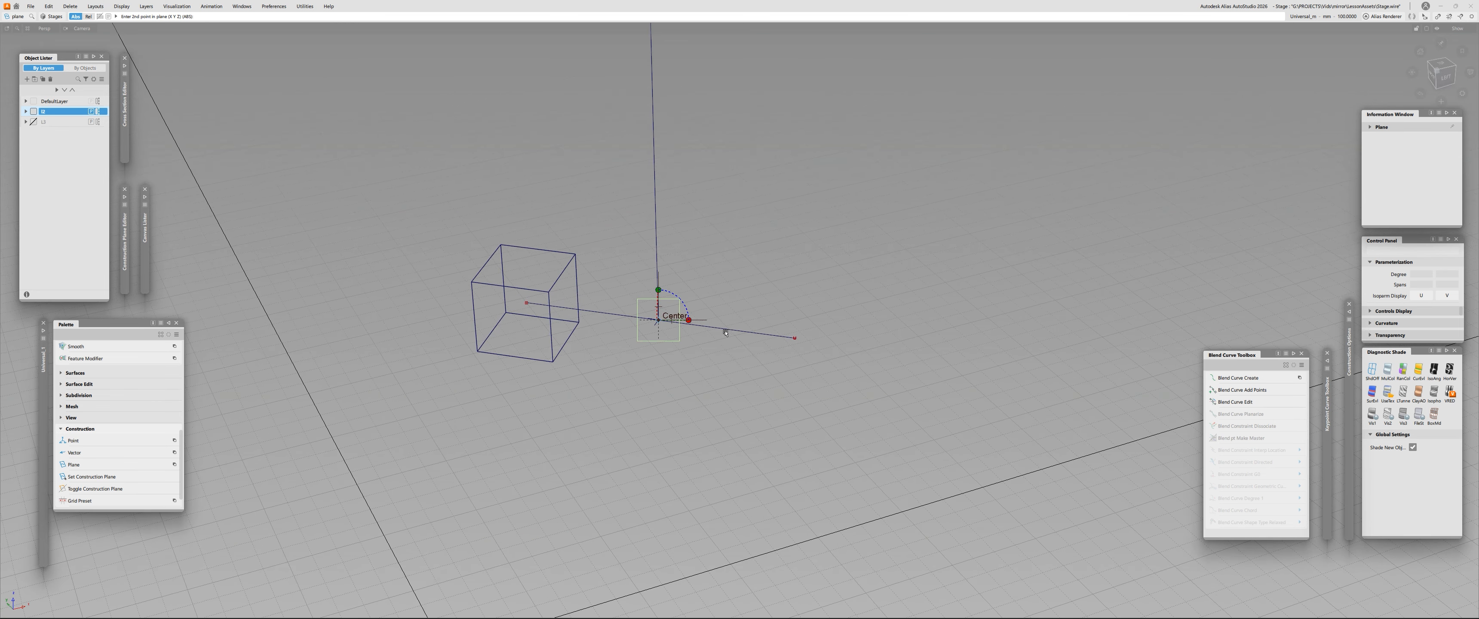
click(795, 337)
click(655, 208)
- Make the new three-point plane the active construction plane, and return the grid to the world orientation
drag(658, 209, 675, 123)
key(space)
alt+shift+right_drag(800, 255, 691, 300)
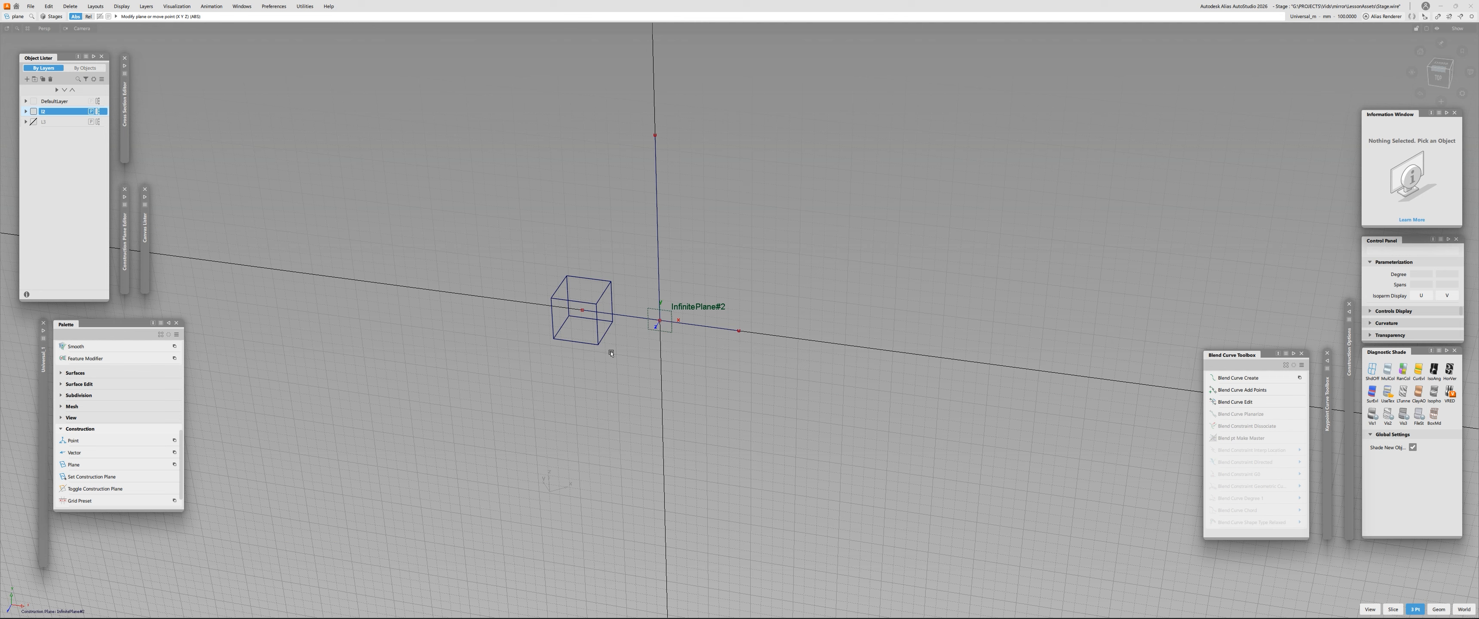
key(Escape)
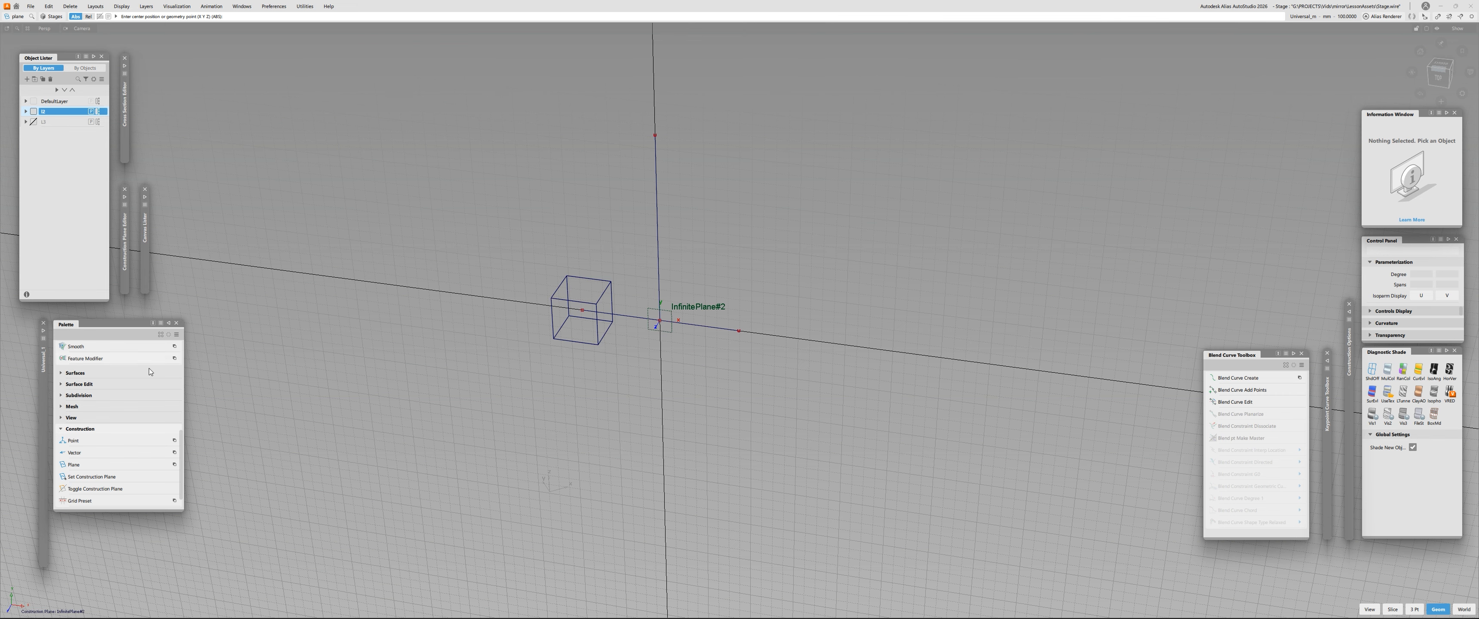
ctrl+shift+drag(480, 202, 506, 224)
alt+shift+right_drag(605, 354, 616, 286)
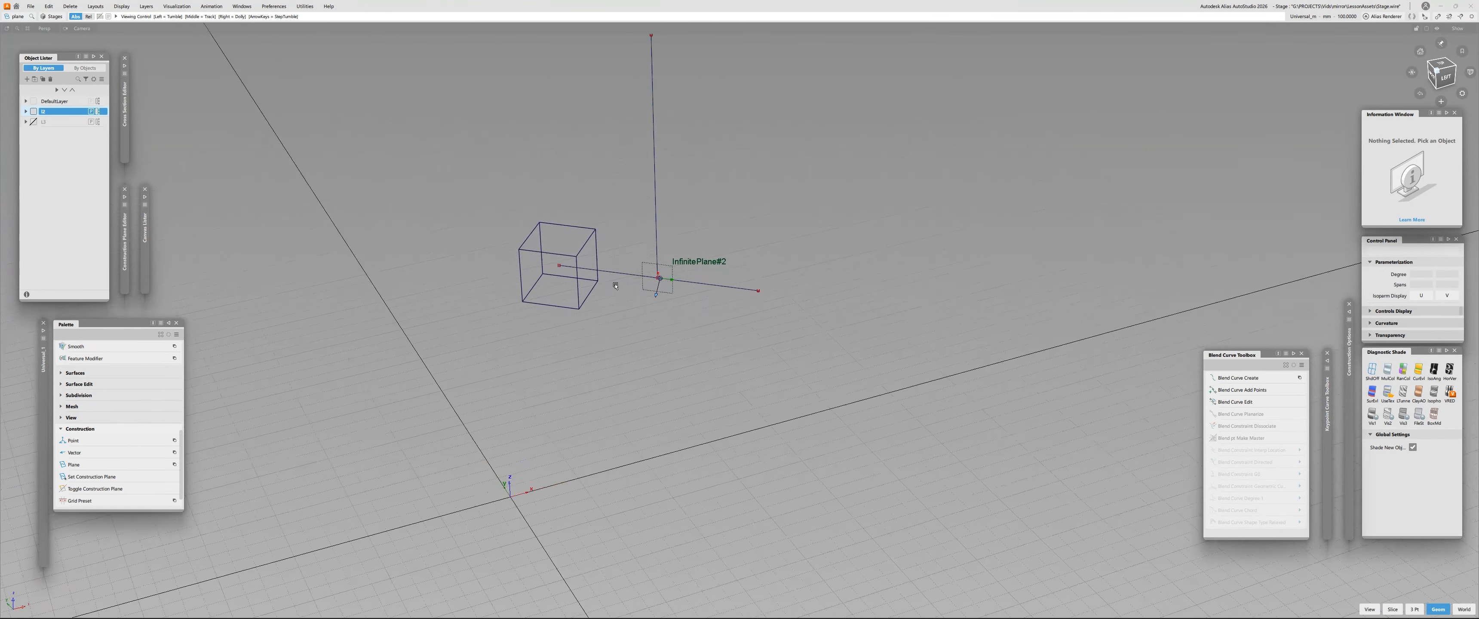
- Run Set Symmetry Plane for the selected layer and take the reference plane at the line junction as the symmetry plane
click(670, 275)
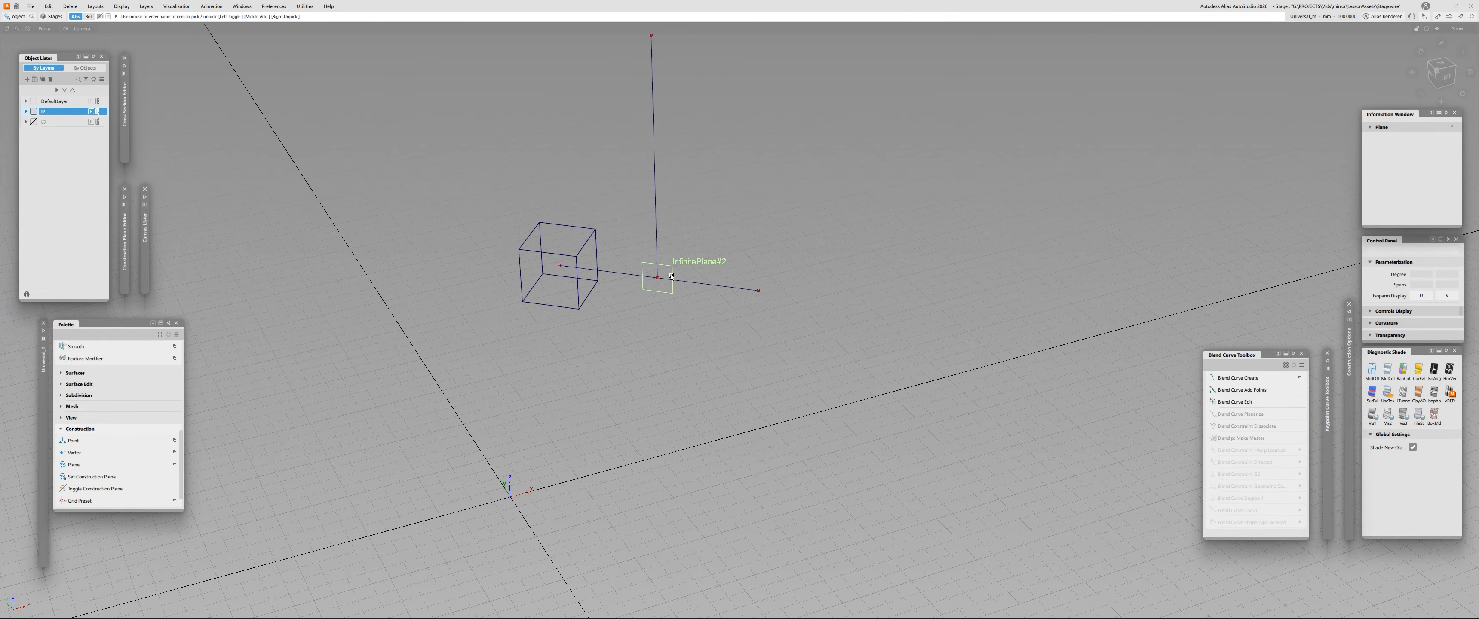
click(672, 276)
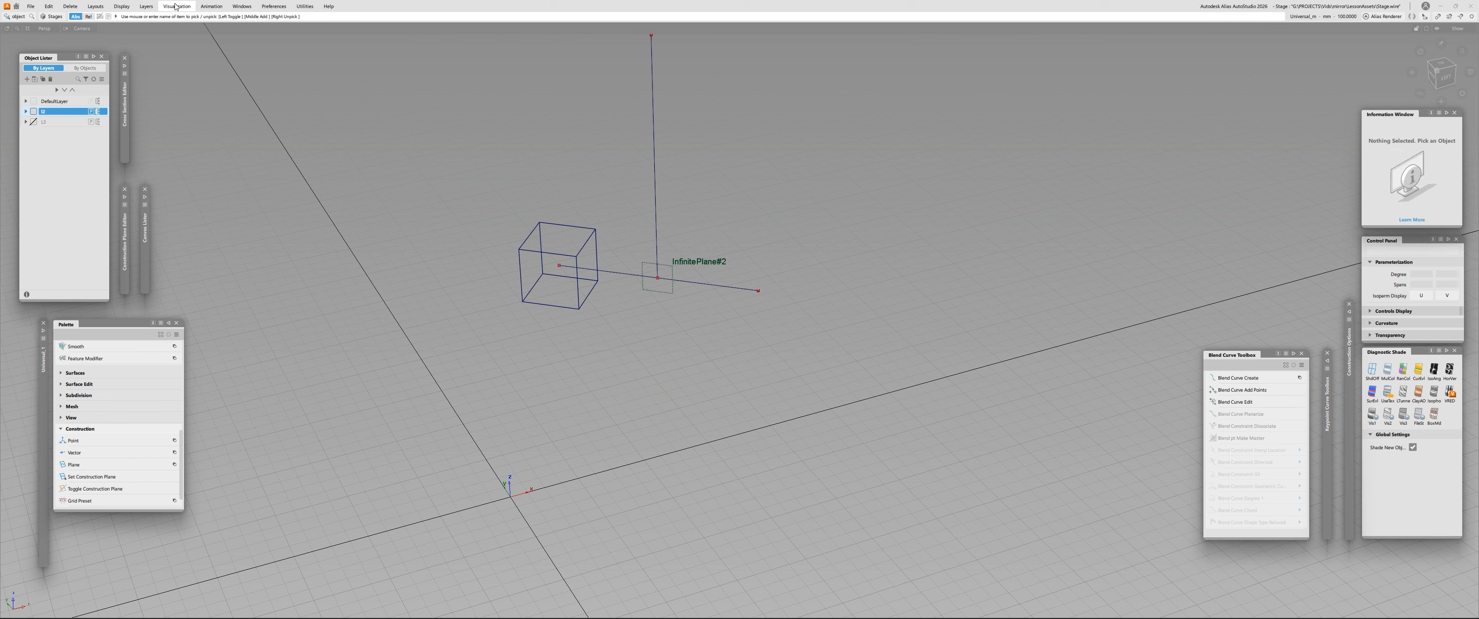
click(146, 6)
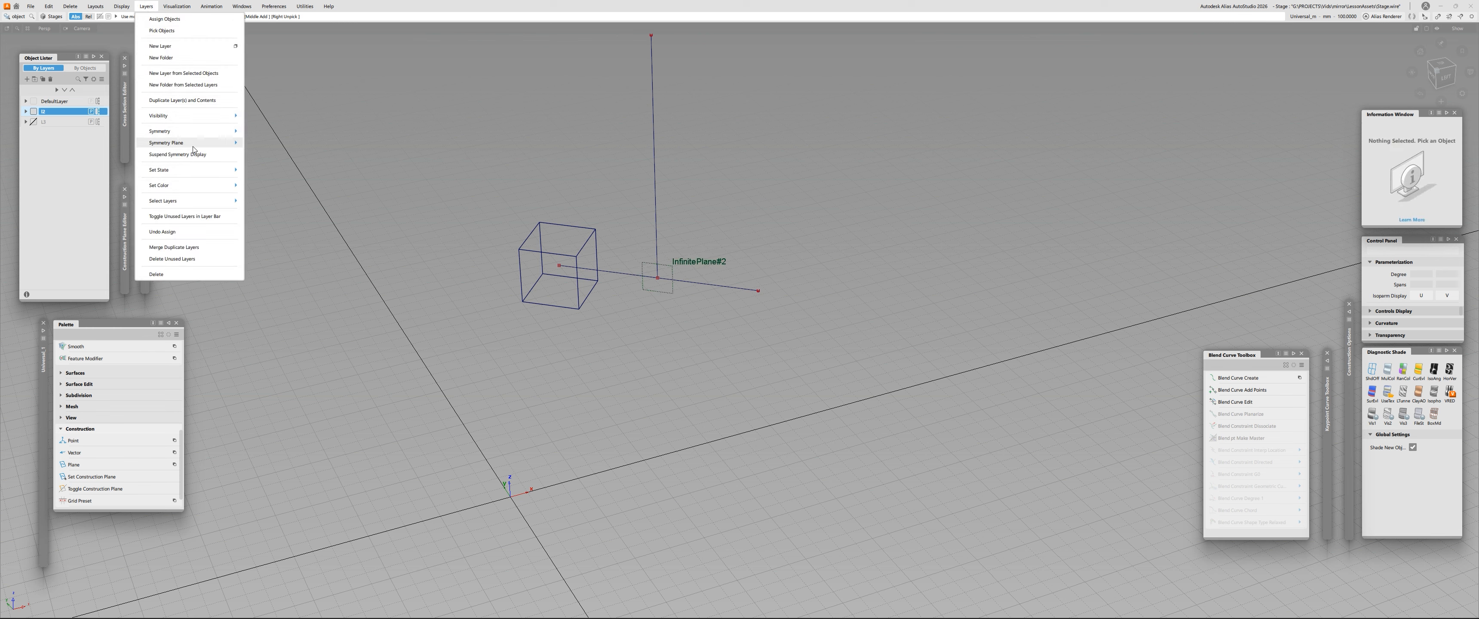
mouse_move(190, 142)
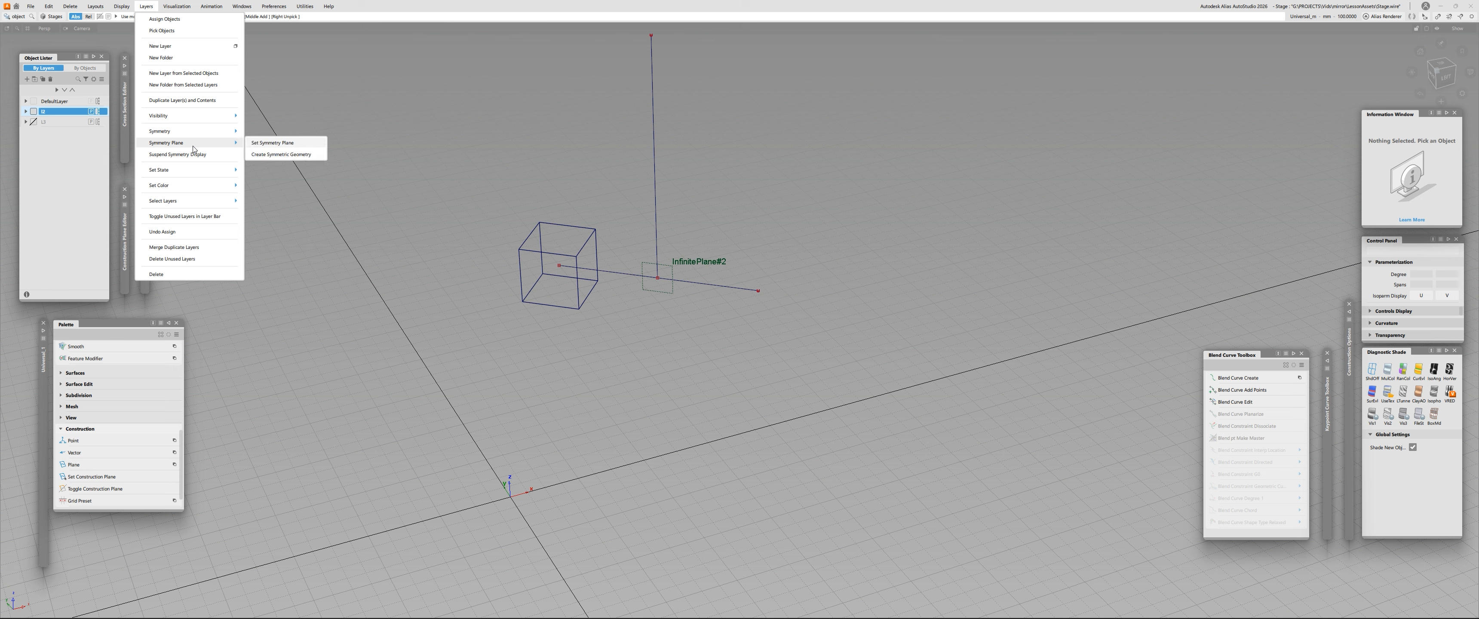
click(281, 143)
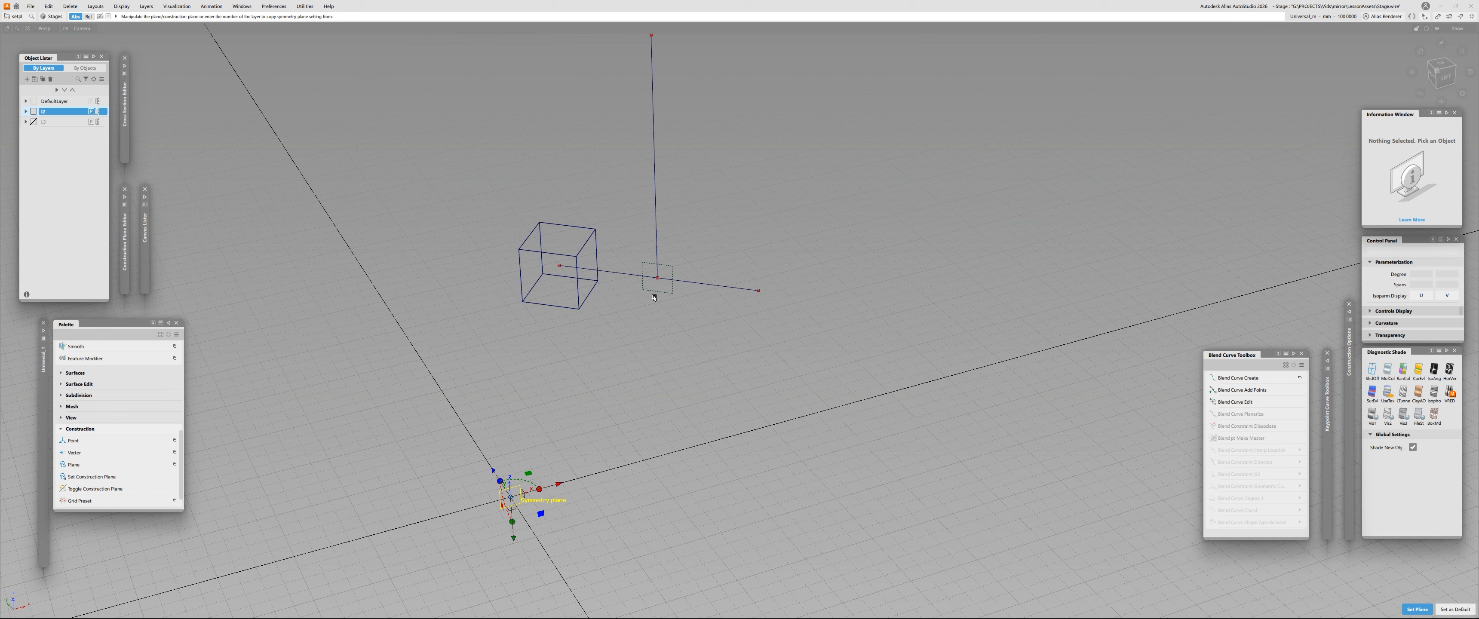
click(671, 275)
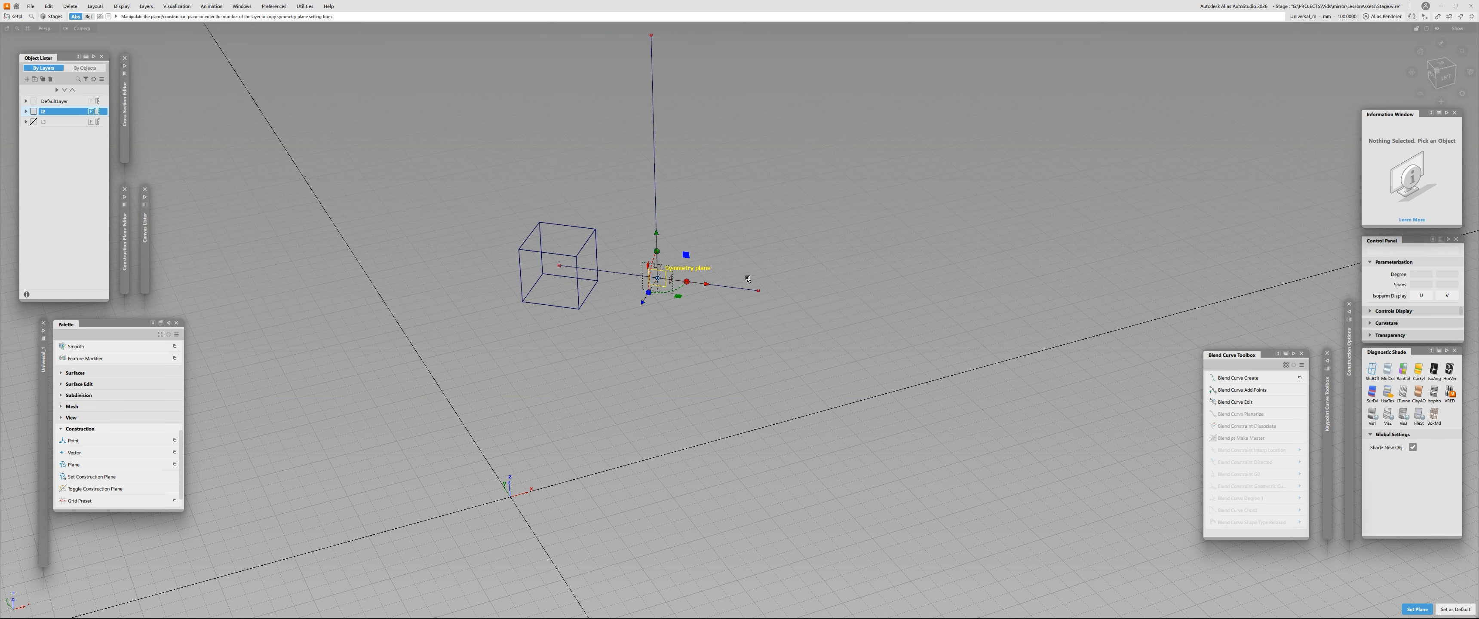
- Rotate the symmetry plane so it stands perpendicular to the lower line running out of the cube, and apply it
alt+shift+drag(748, 278, 614, 278)
alt+shift+drag(665, 236, 680, 318)
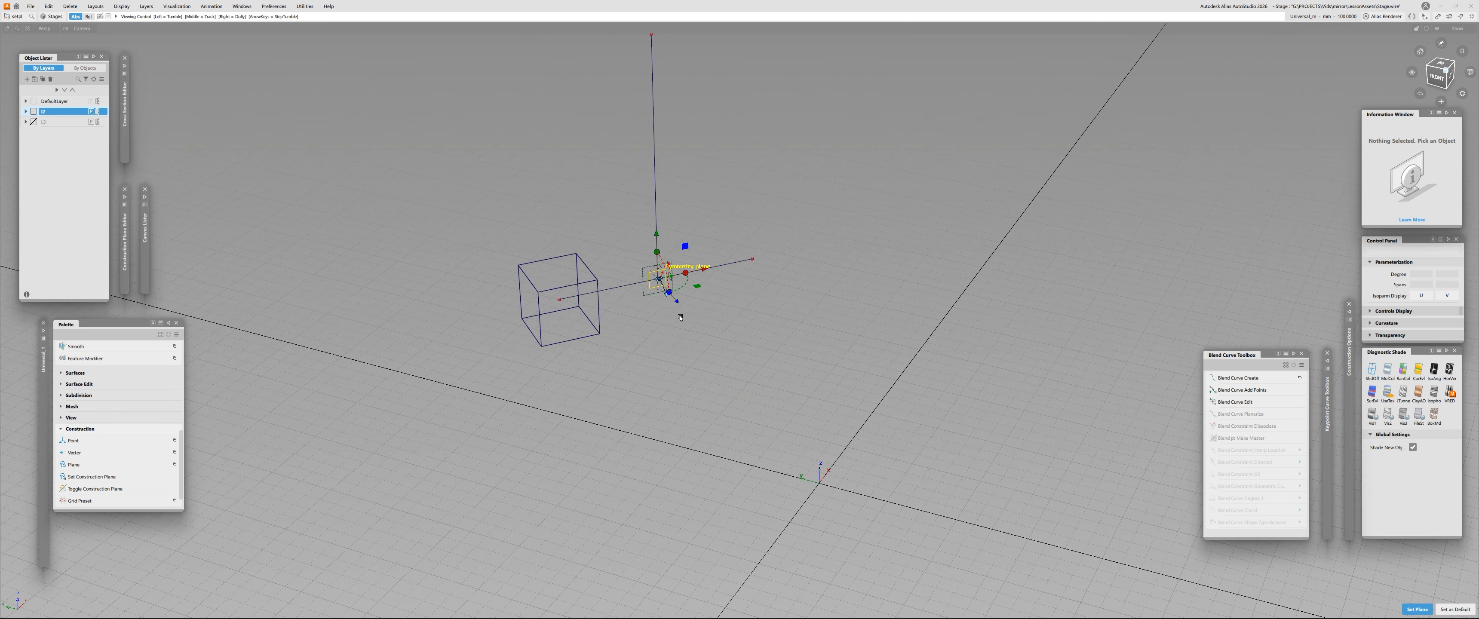
alt+shift+right_drag(681, 331, 684, 286)
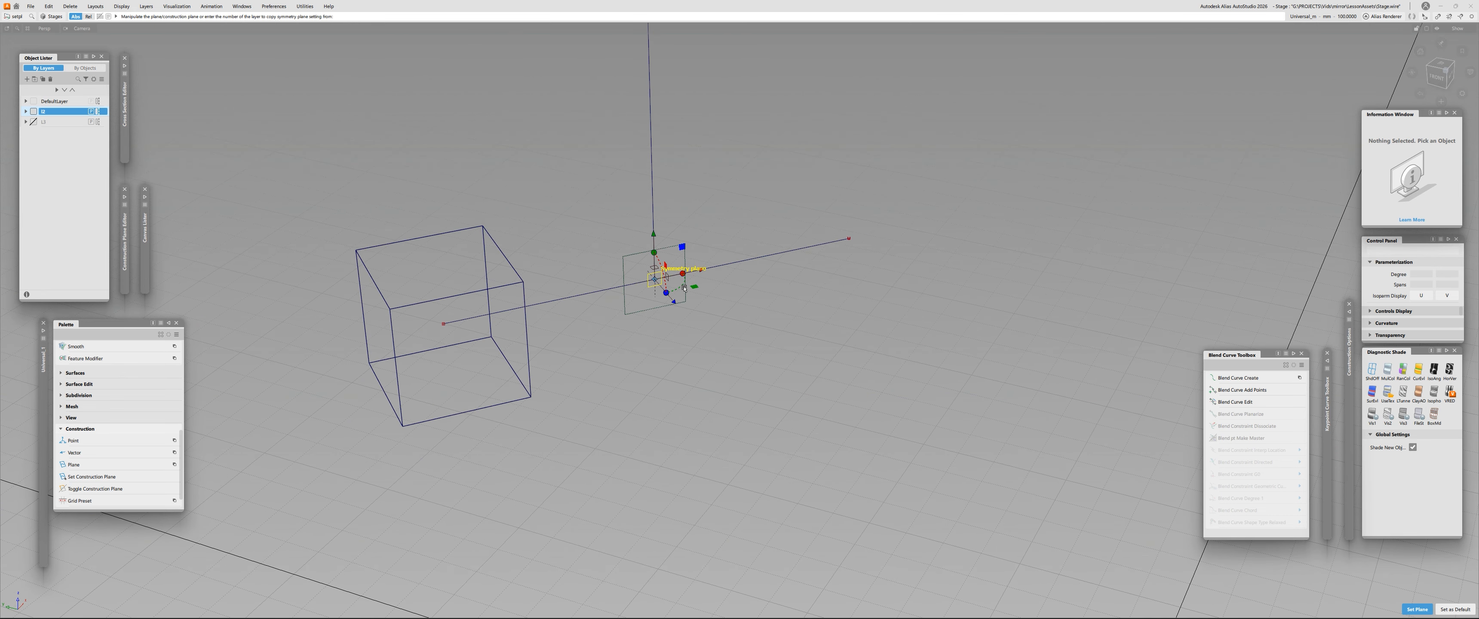
alt+shift+right_drag(683, 287, 628, 269)
alt+shift+drag(648, 270, 666, 281)
alt+shift+right_drag(662, 279, 704, 282)
alt+shift+drag(704, 282, 673, 262)
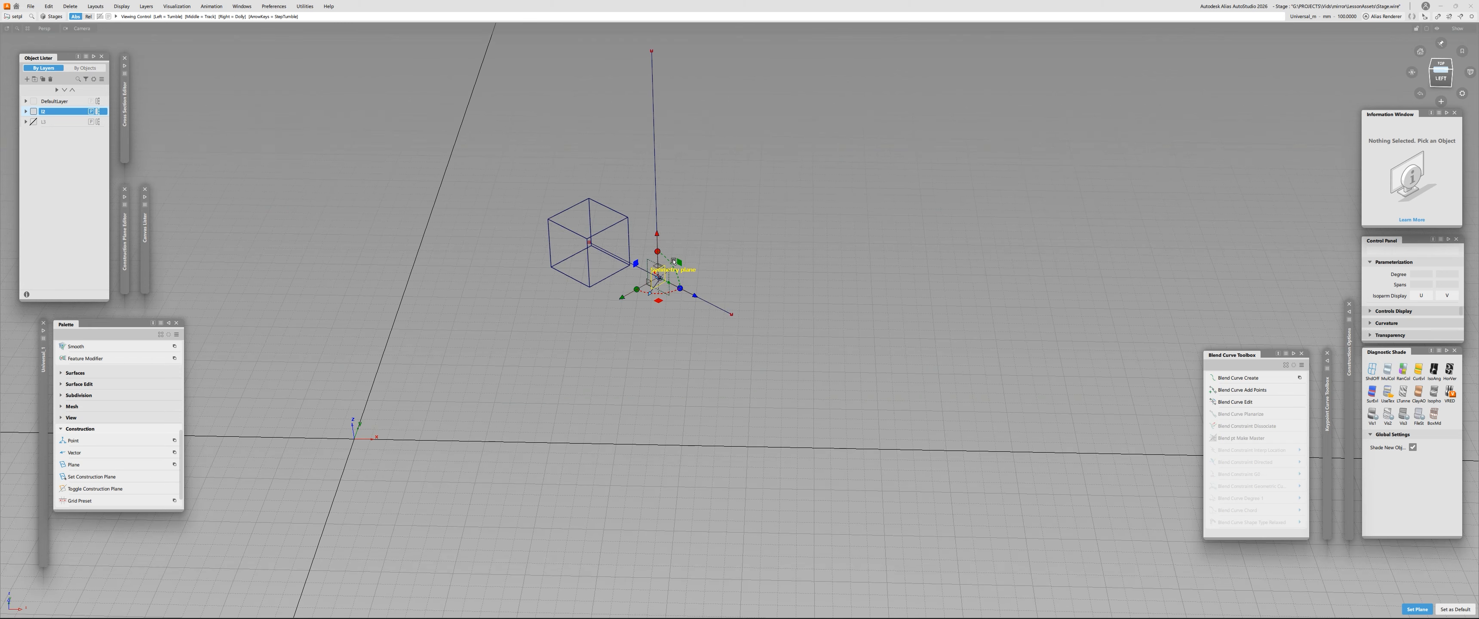
alt+shift+drag(628, 304, 784, 323)
key(Escape)
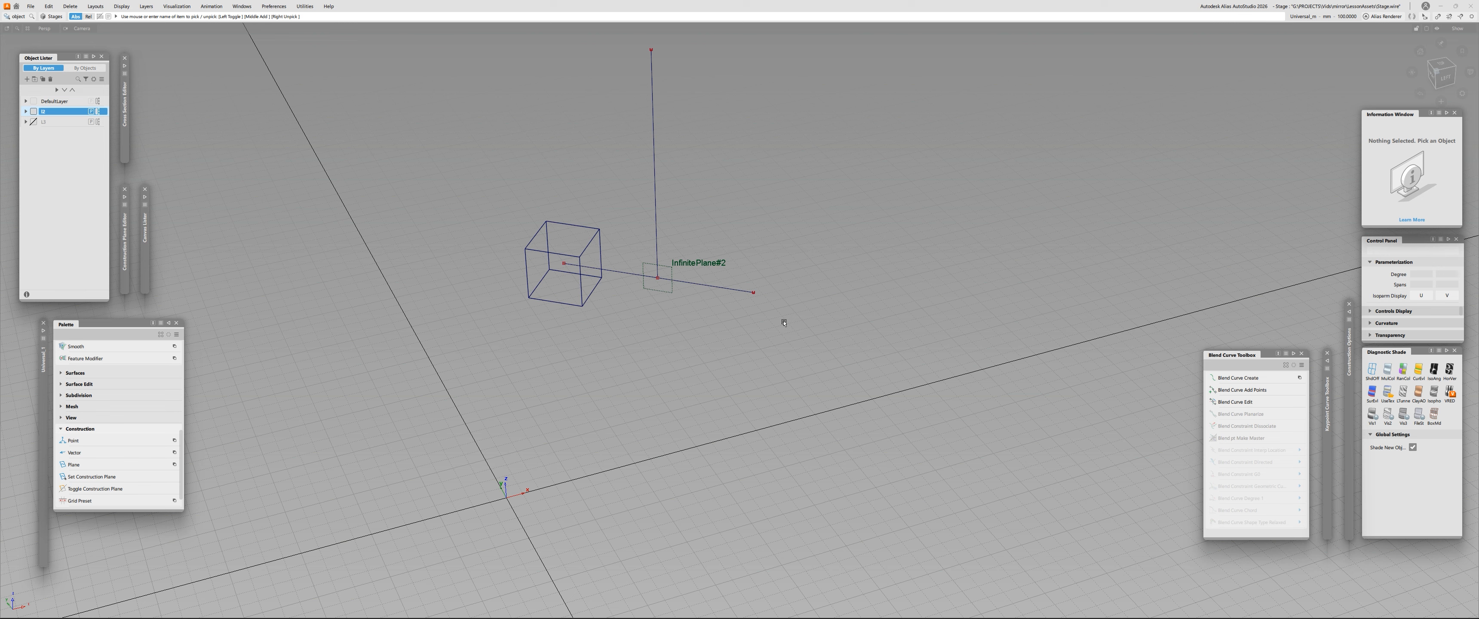
- Delete the reference plane at the line junction and turn on the selected layer's symmetry
click(678, 265)
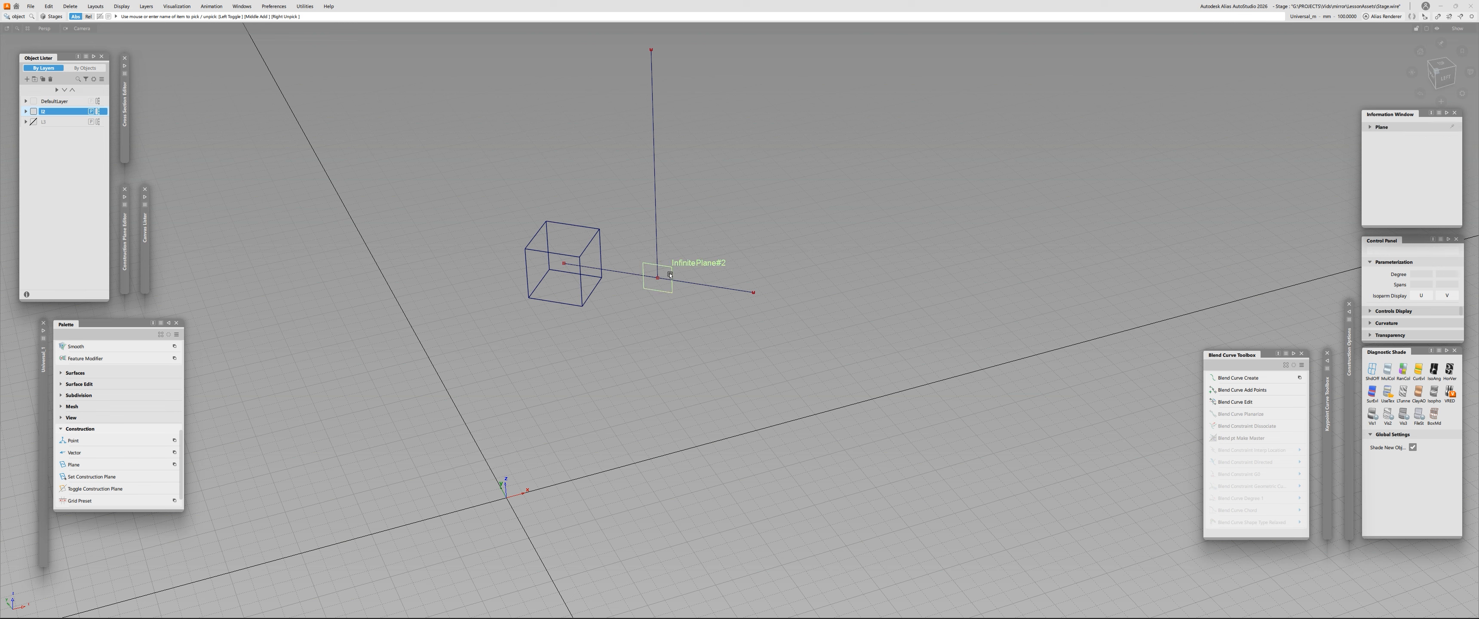
click(670, 275)
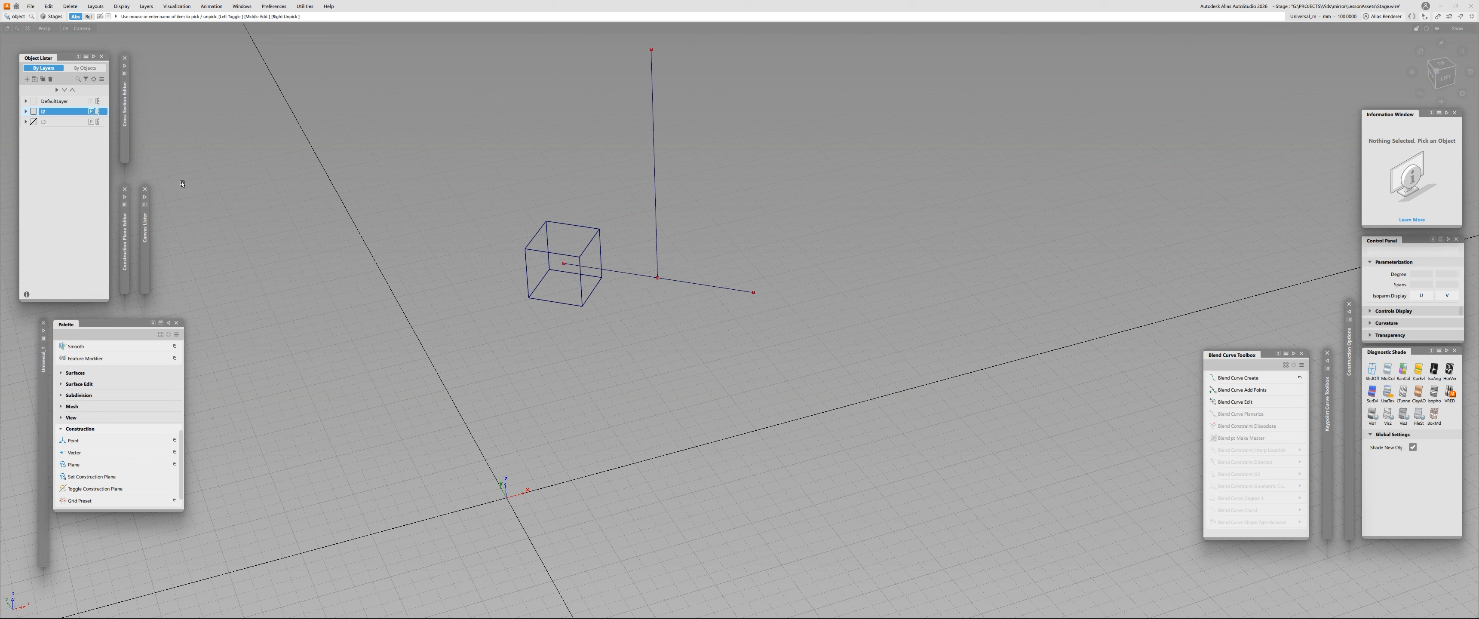
click(100, 111)
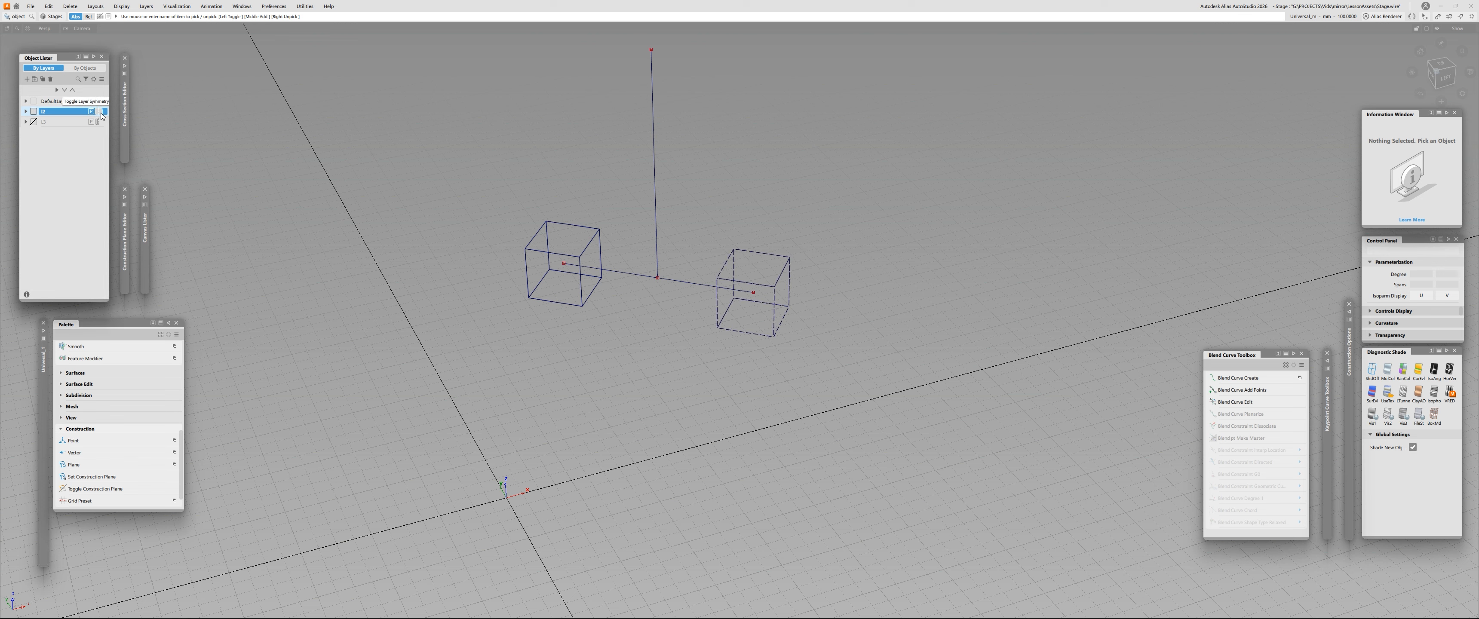
click(100, 112)
click(100, 112)
- Shade the source cube and pick it to inspect its mirrored copy
alt+shift+right_drag(672, 185, 424, 165)
alt+shift+drag(424, 166, 553, 245)
click(529, 213)
ctrl+shift+middle_drag(552, 245, 669, 231)
mouse_move(679, 192)
right_down()
mouse_move(699, 140)
mouse_move(700, 182)
right_up()
ctrl+shift+drag(703, 200, 747, 198)
ctrl+shift+right_drag(708, 174, 744, 152)
alt+shift+drag(626, 216, 654, 185)
click(515, 247)
right_drag(598, 219, 596, 198)
ctrl+shift+drag(596, 198, 542, 215)
click(549, 219)
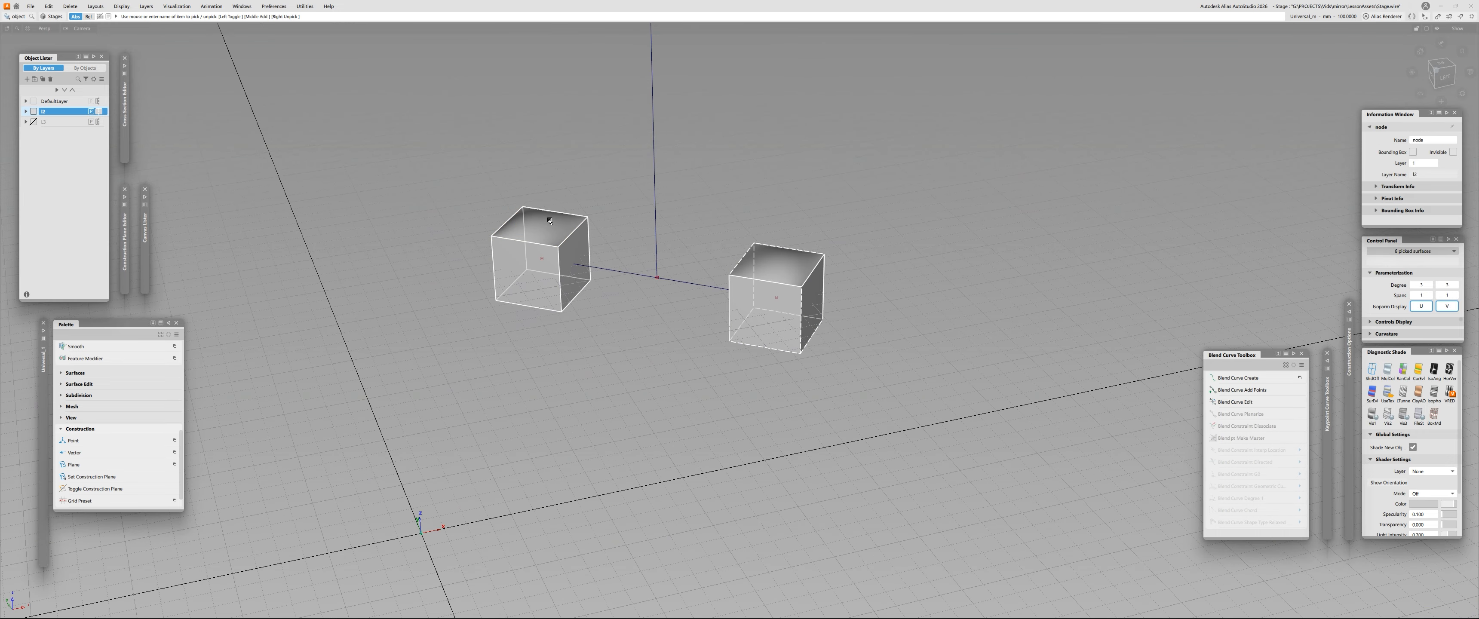
click(782, 212)
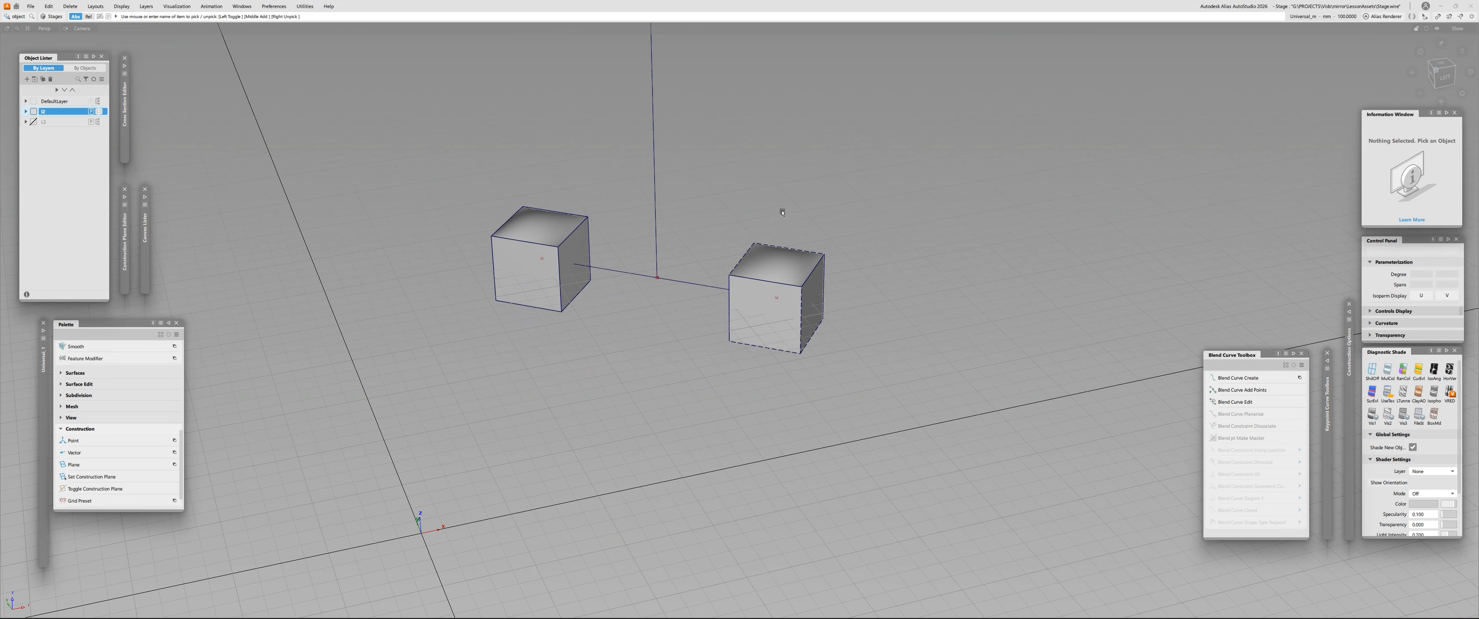
click(569, 236)
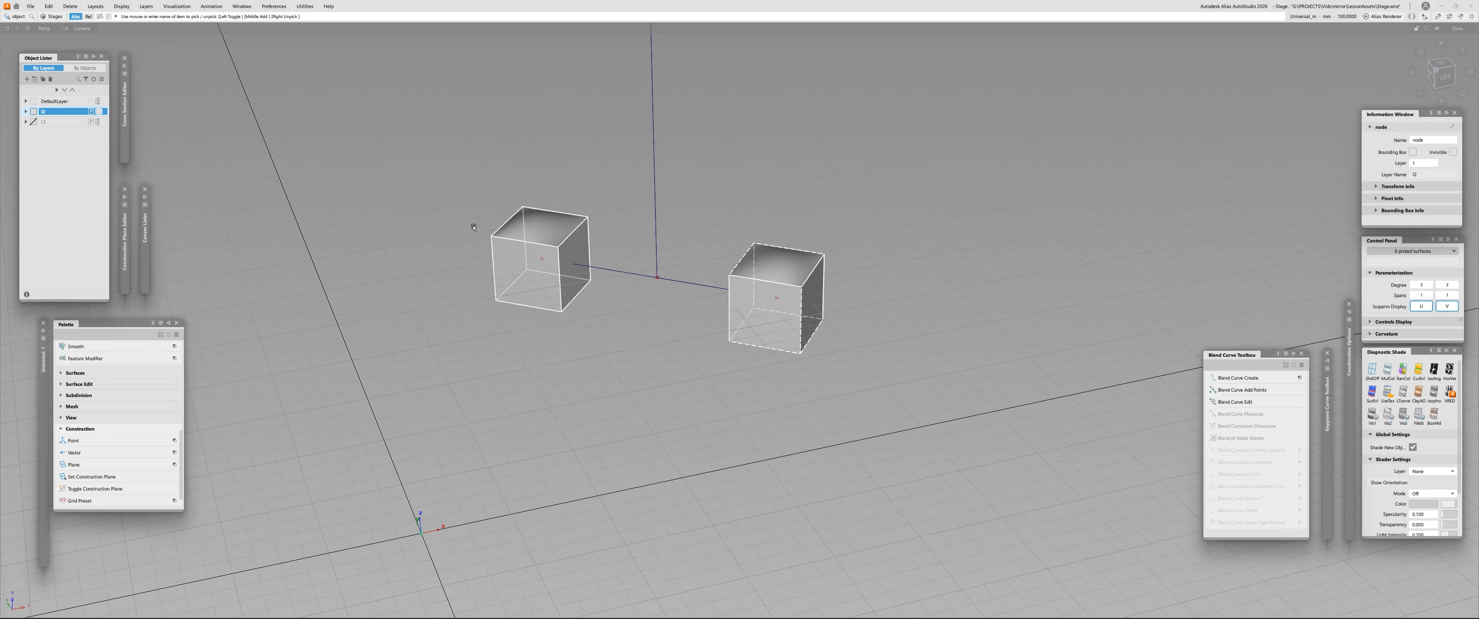
- Create real symmetric geometry from the selected layer's mirrored display
click(145, 7)
mouse_move(198, 143)
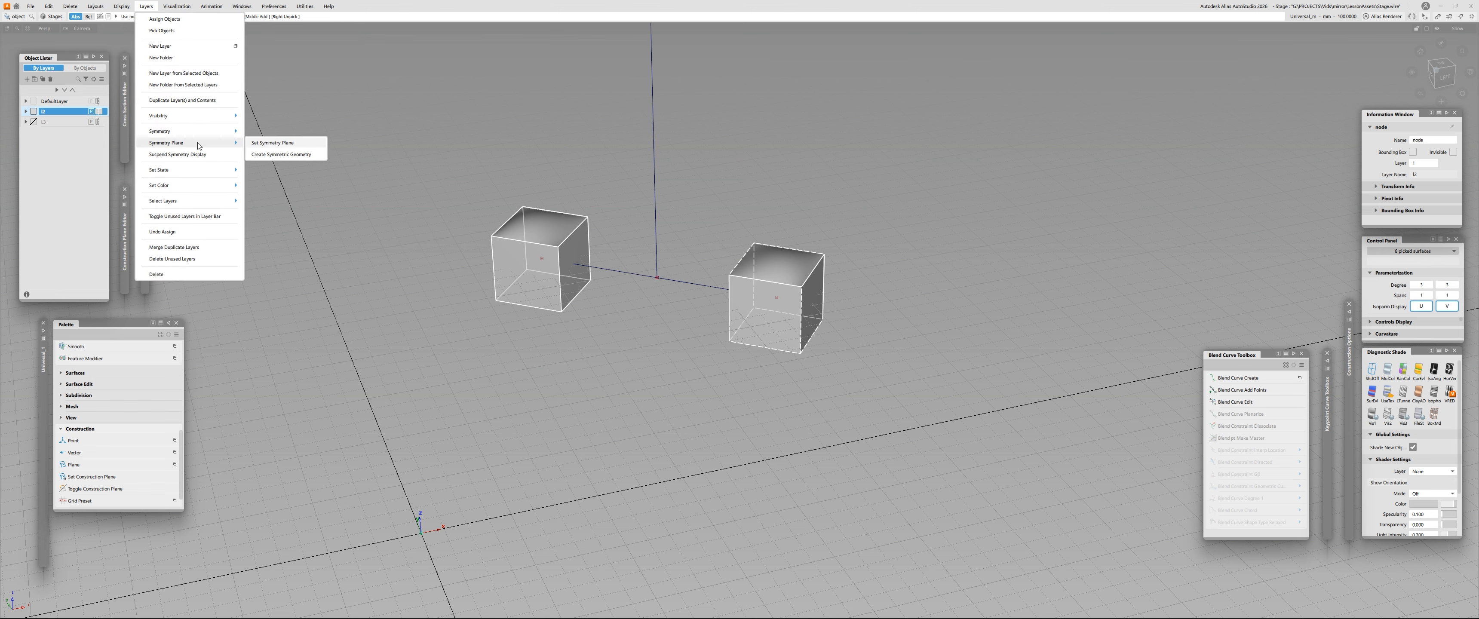
click(306, 143)
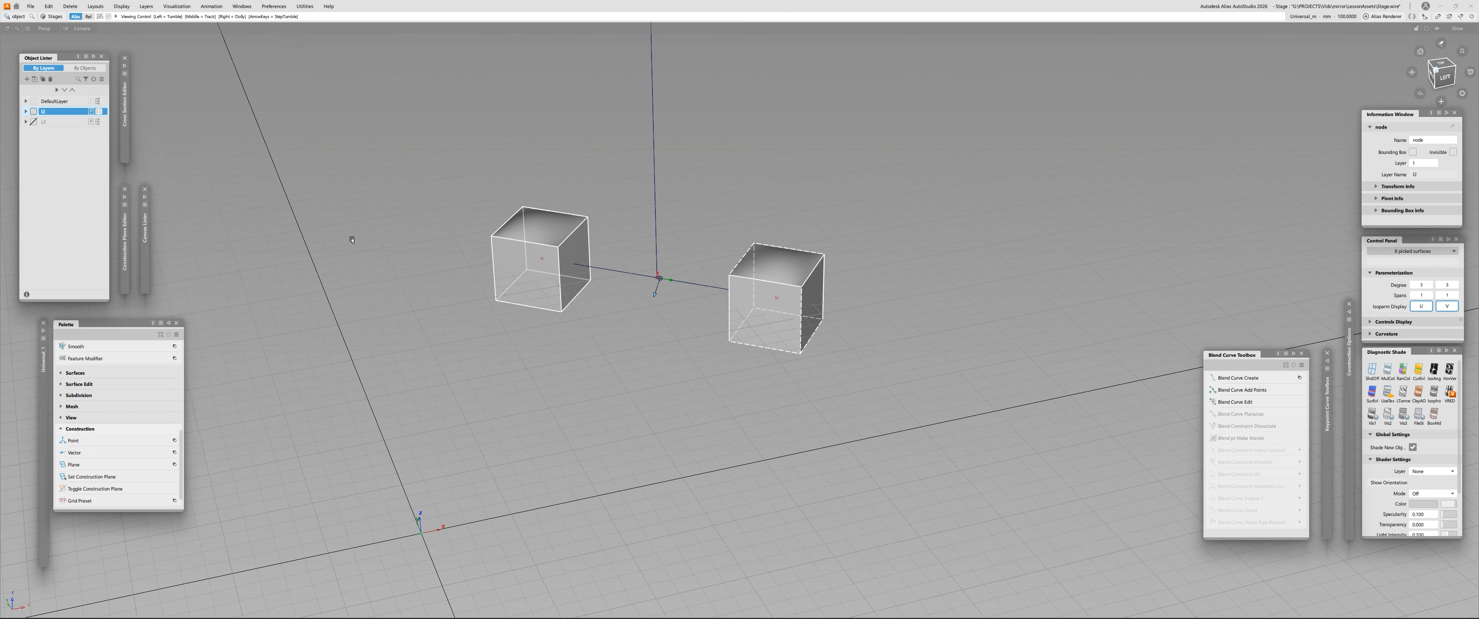
click(146, 7)
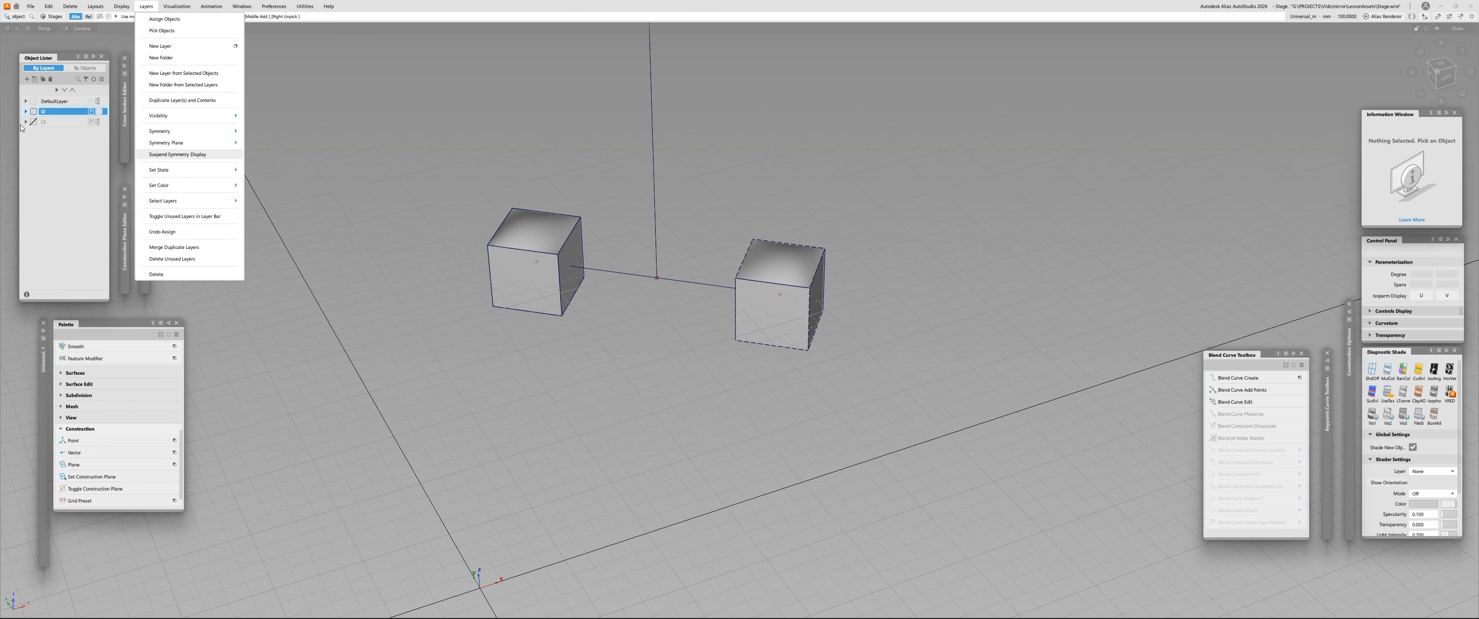
mouse_move(190, 143)
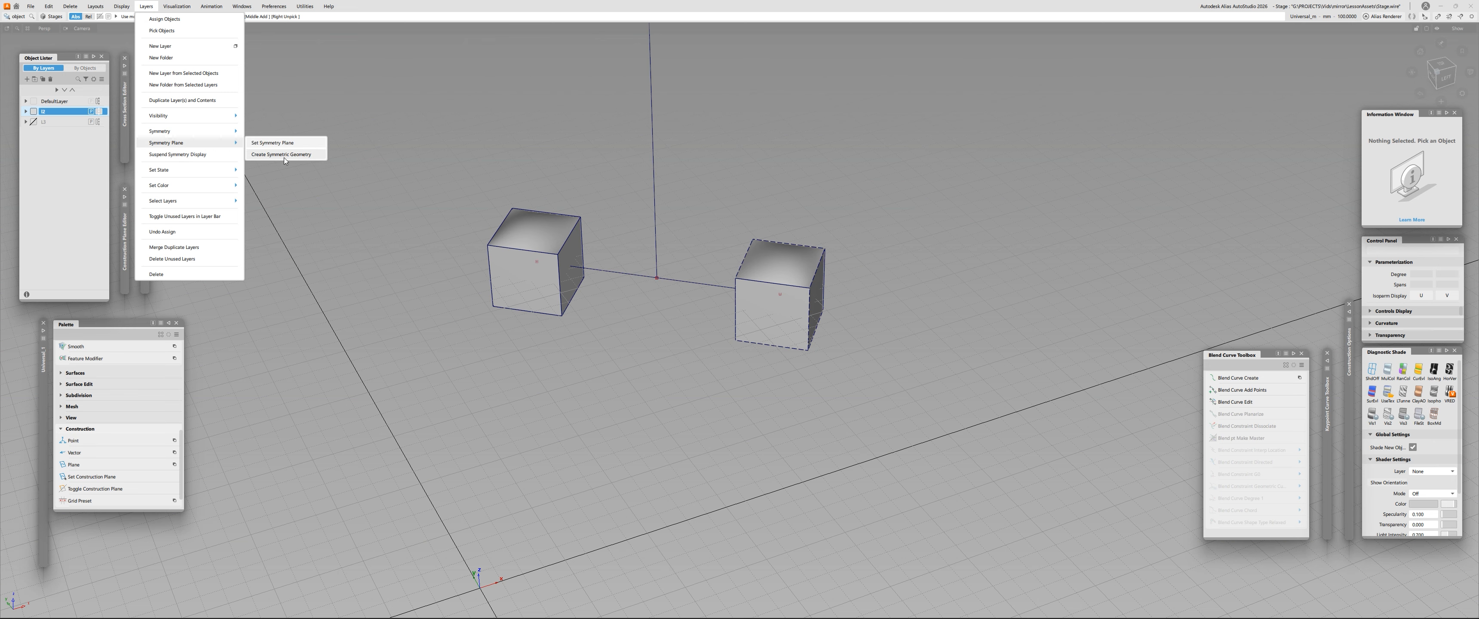
click(284, 156)
- Check the new geometry by picking the original and symmetric cubes, and clear the selection
mouse_move(738, 280)
alt+shift+mouse_down()
mouse_move(670, 271)
mouse_move(661, 283)
alt+shift+mouse_up()
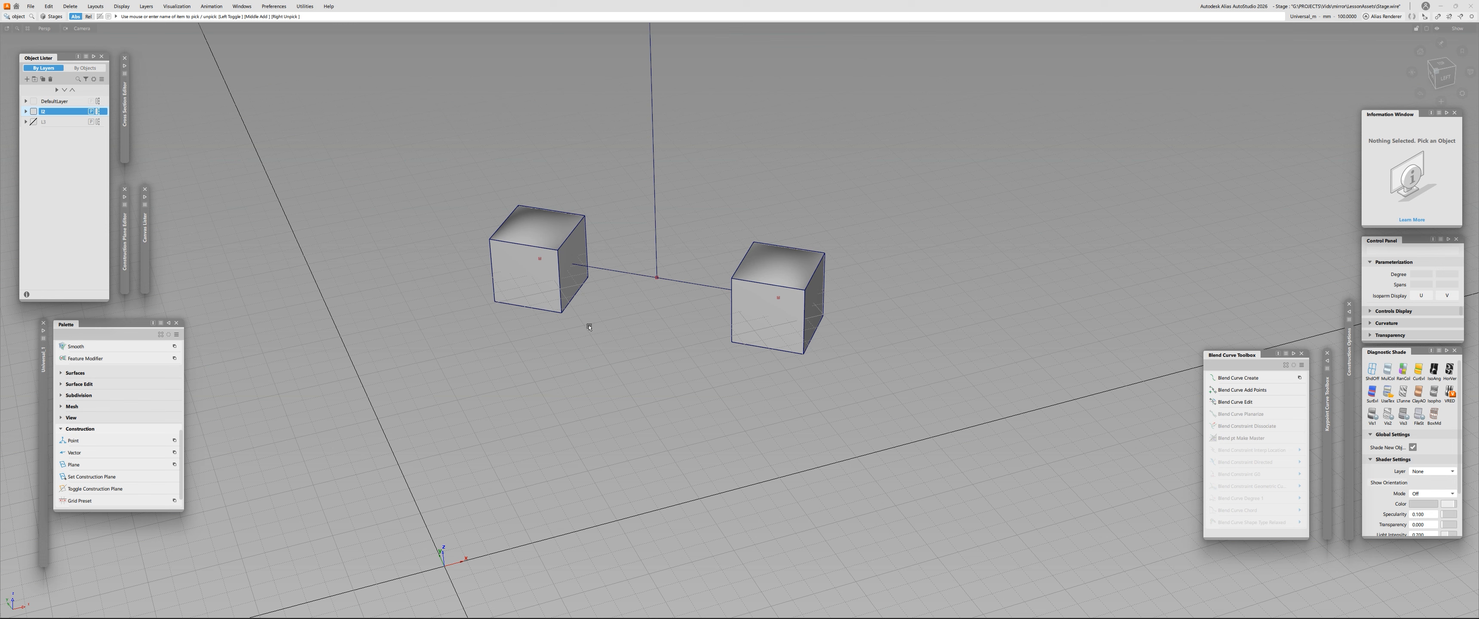
ctrl+shift+drag(424, 195, 445, 171)
alt+shift+drag(636, 295, 632, 336)
ctrl+shift+drag(631, 336, 632, 328)
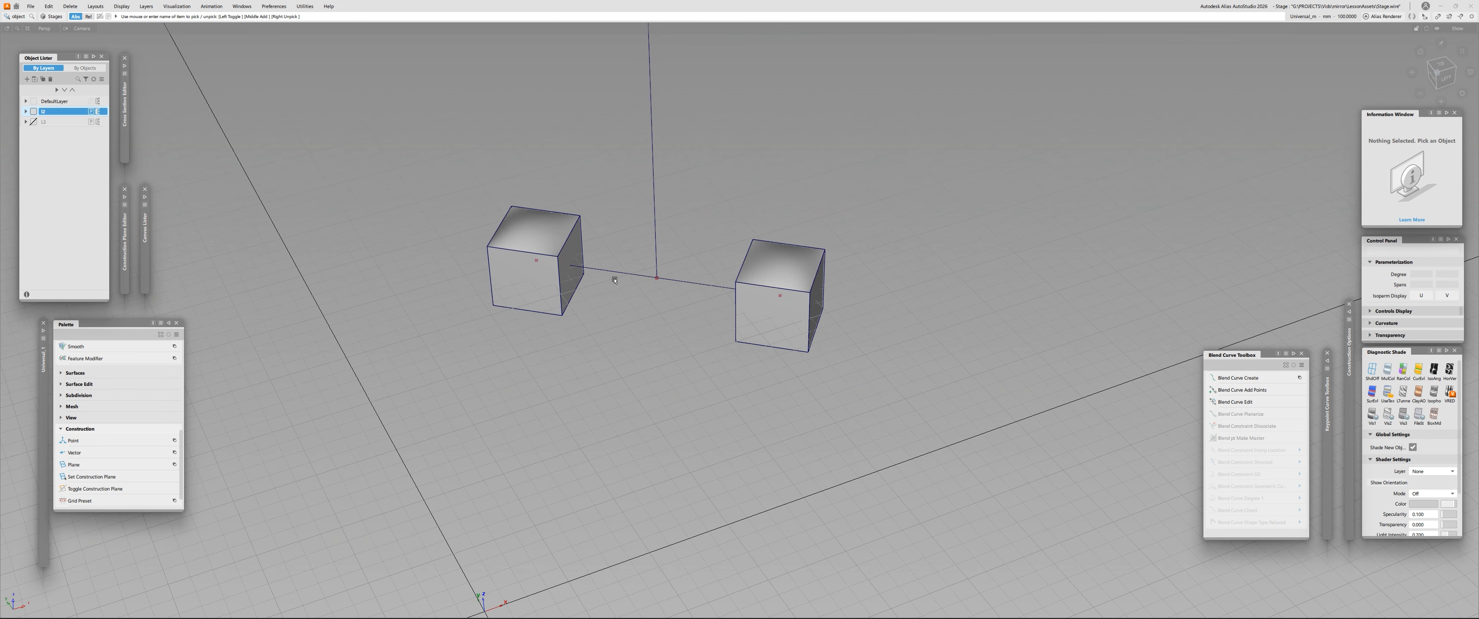
click(547, 225)
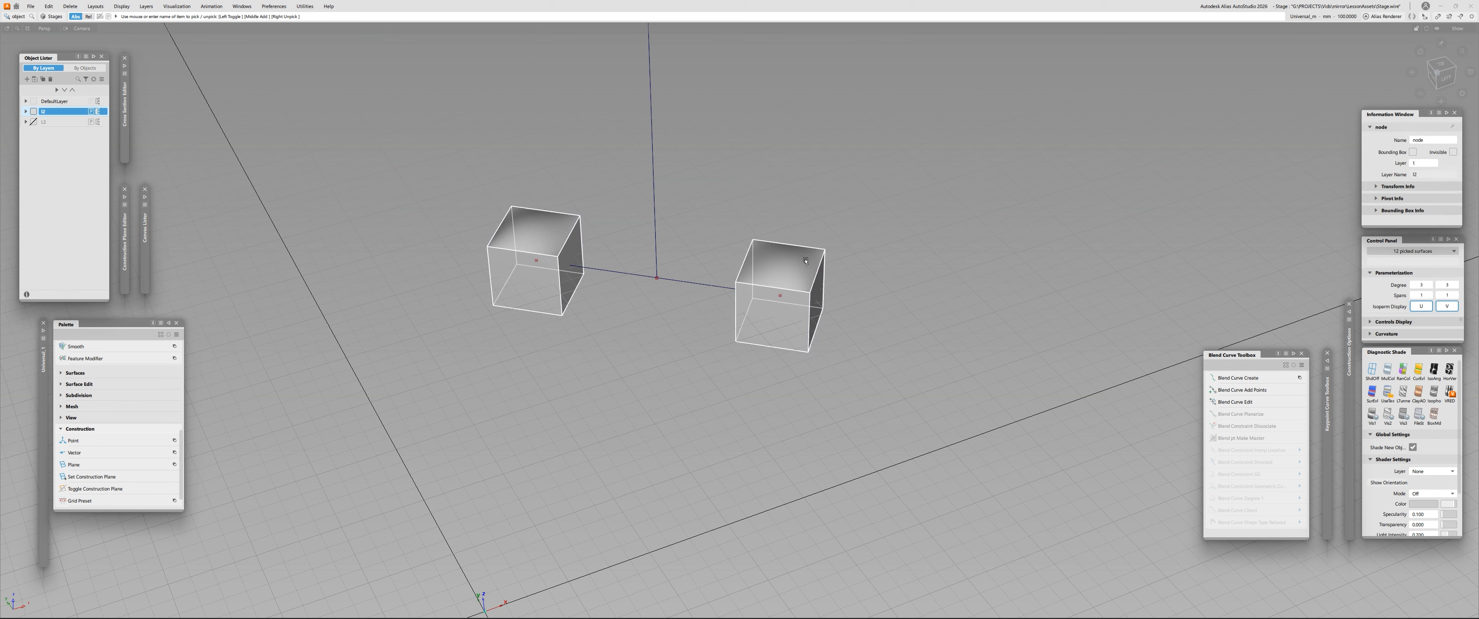
click(666, 256)
- Pick the symmetric copies of the two construction lines from the overlapping candidates, and re-pick both cubes to inspect the generated geometry
click(618, 275)
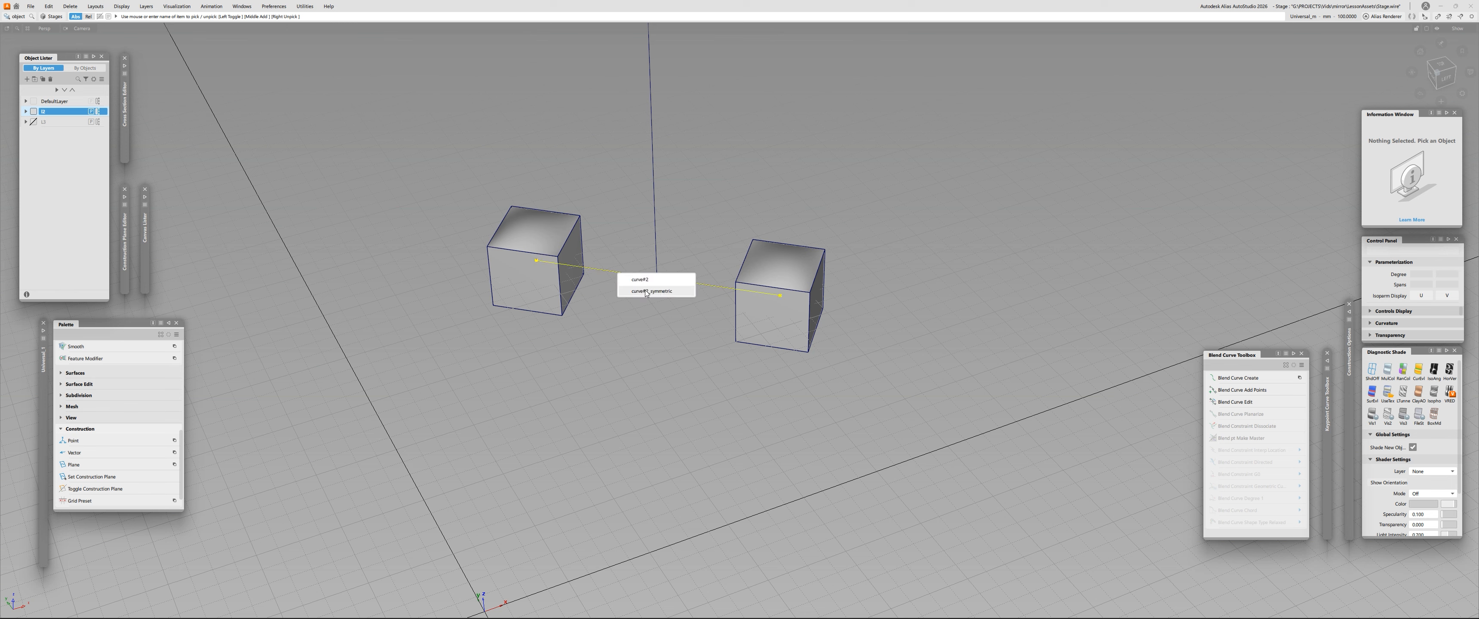
click(659, 294)
click(661, 251)
click(656, 240)
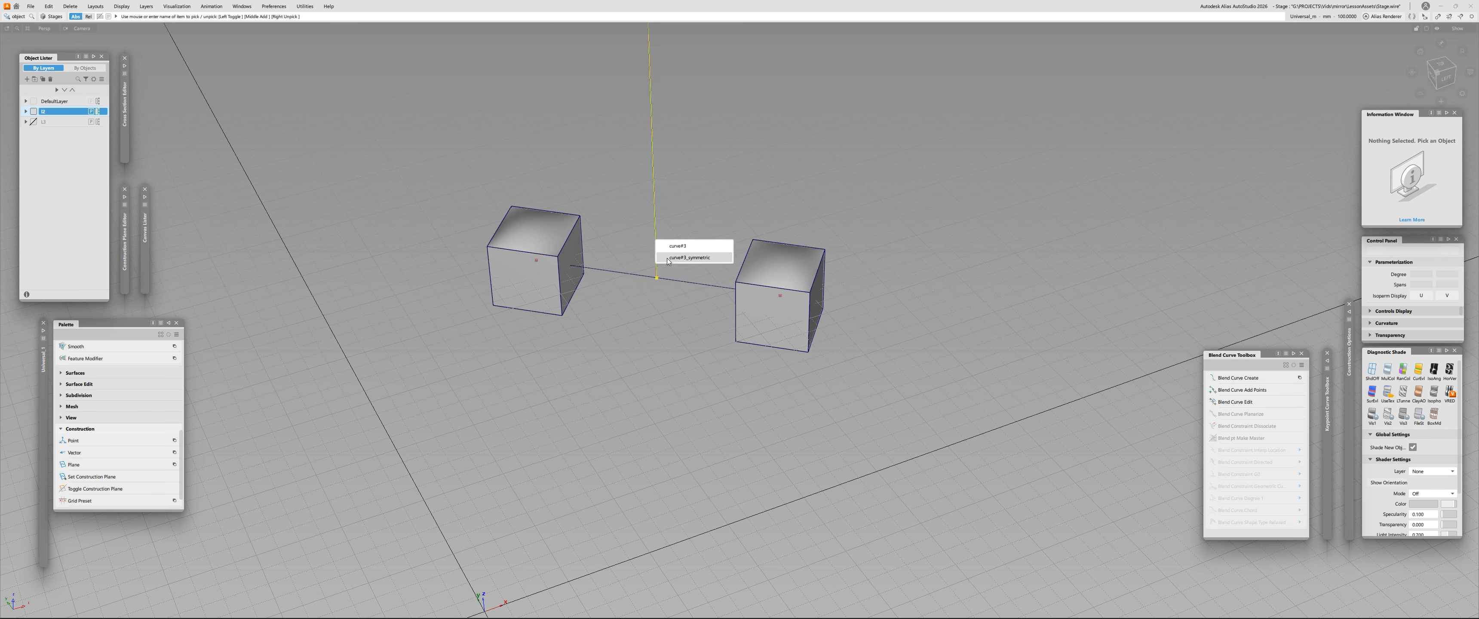
click(668, 259)
click(674, 279)
click(700, 301)
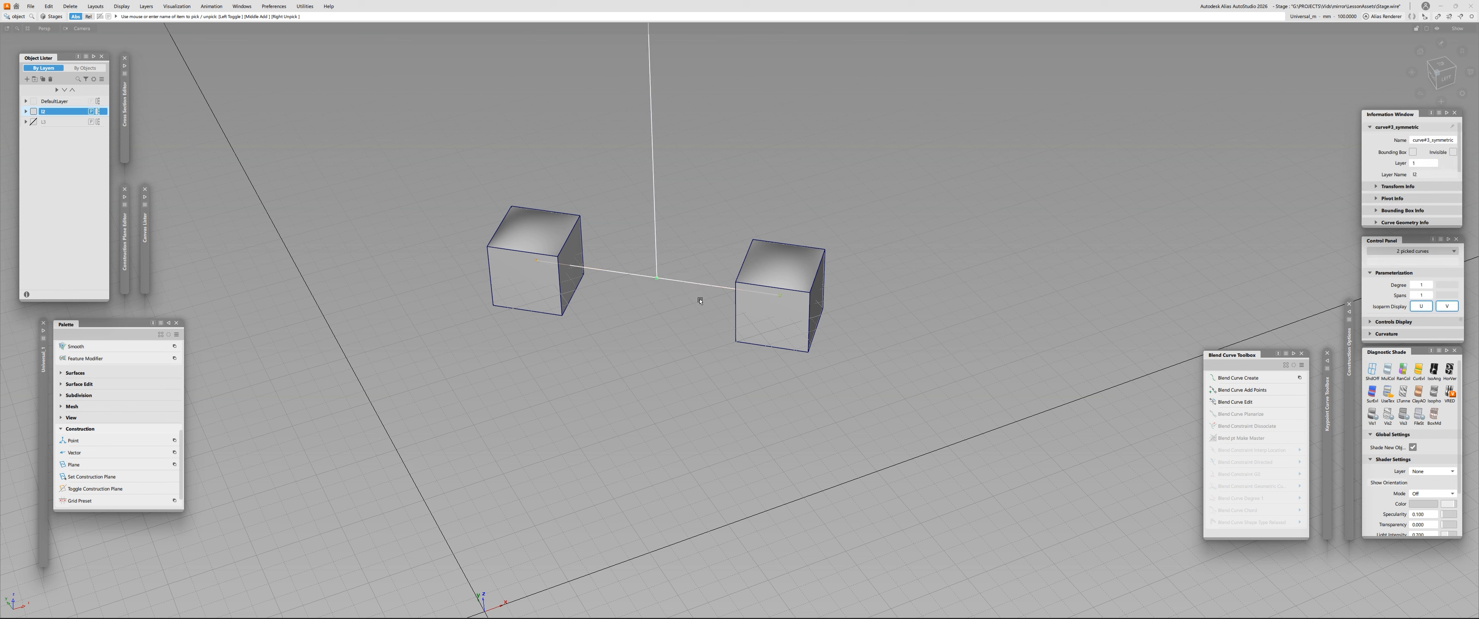
click(799, 246)
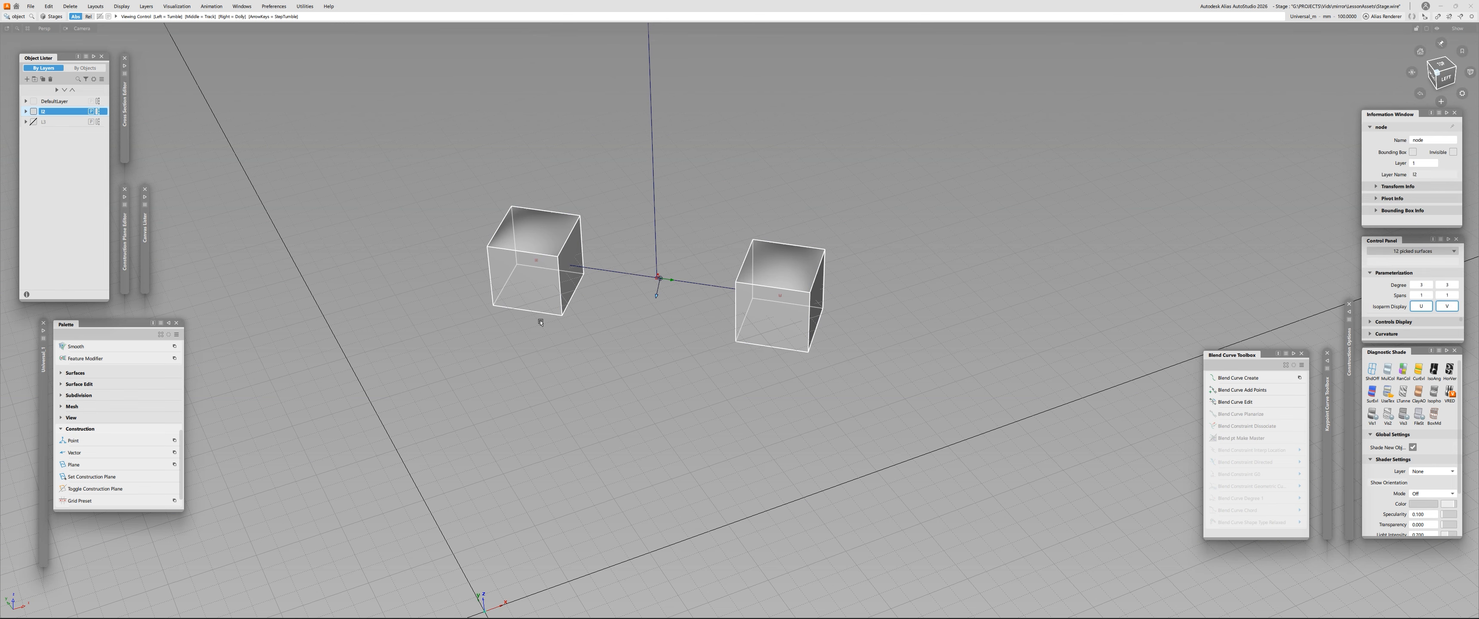
- Delete the generated symmetric cube and the symmetric copies of the construction lines, keeping the original cube and lines
alt+shift+drag(532, 322, 746, 310)
ctrl+shift+drag(766, 290, 765, 307)
click(783, 258)
alt+shift+drag(783, 258, 322, 258)
click(784, 281)
click(743, 272)
click(707, 310)
alt+shift+drag(776, 303, 376, 335)
click(591, 313)
alt+shift+drag(591, 313, 601, 231)
click(568, 276)
alt+shift+drag(497, 301, 793, 300)
key(Delete)
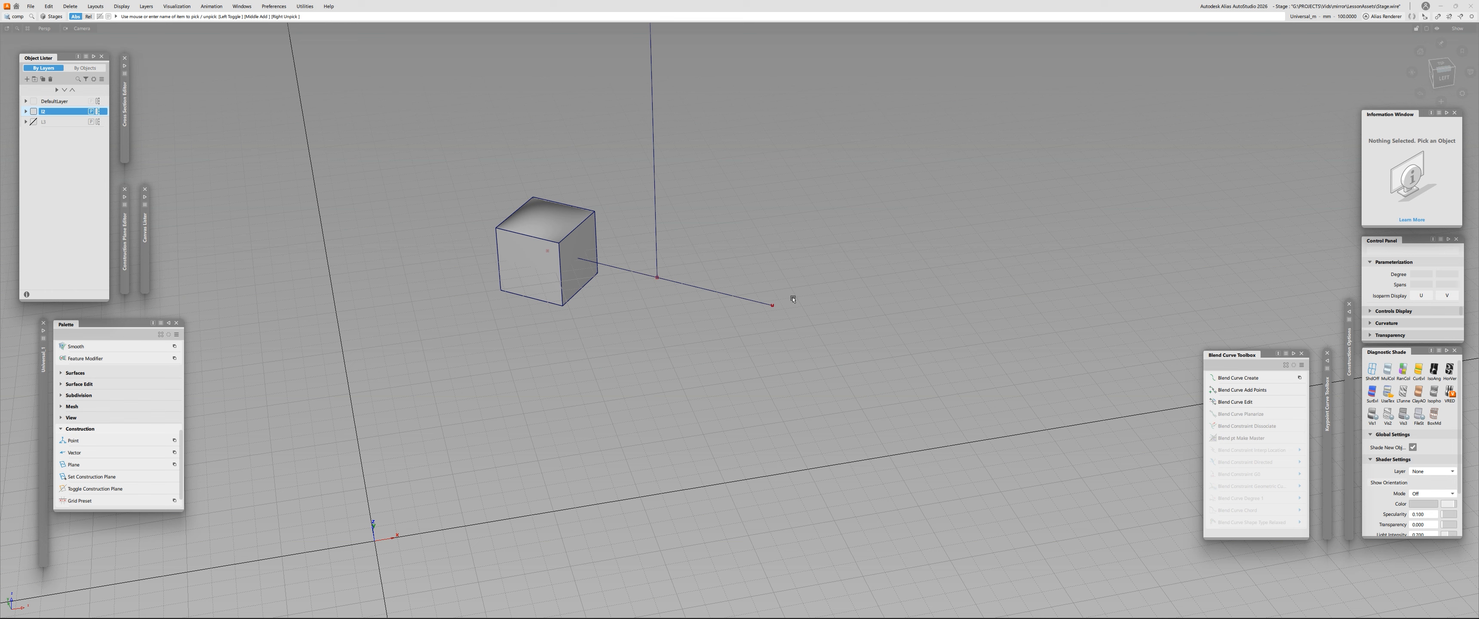
- Pick the two construction lines beside the original cube to check which curves remain, and clear the selection
alt+shift+drag(528, 229, 647, 246)
click(553, 243)
click(781, 315)
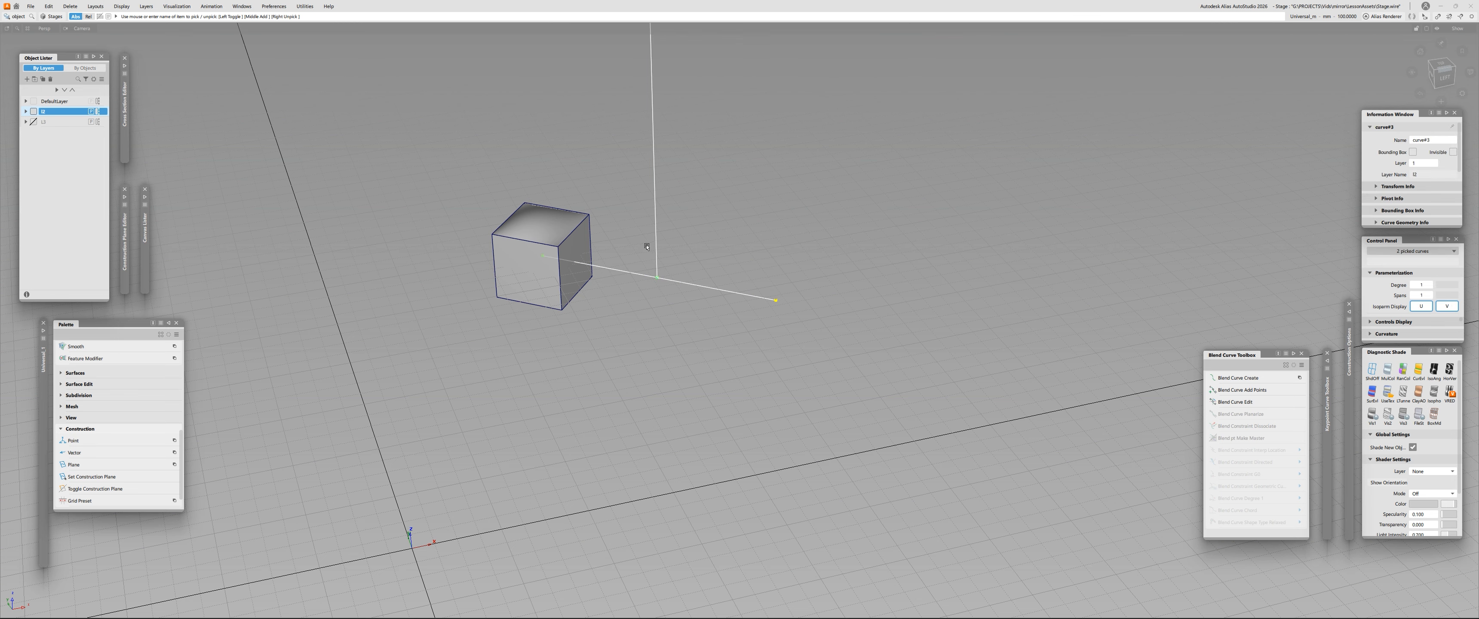
click(617, 261)
alt+shift+right_drag(618, 261, 564, 198)
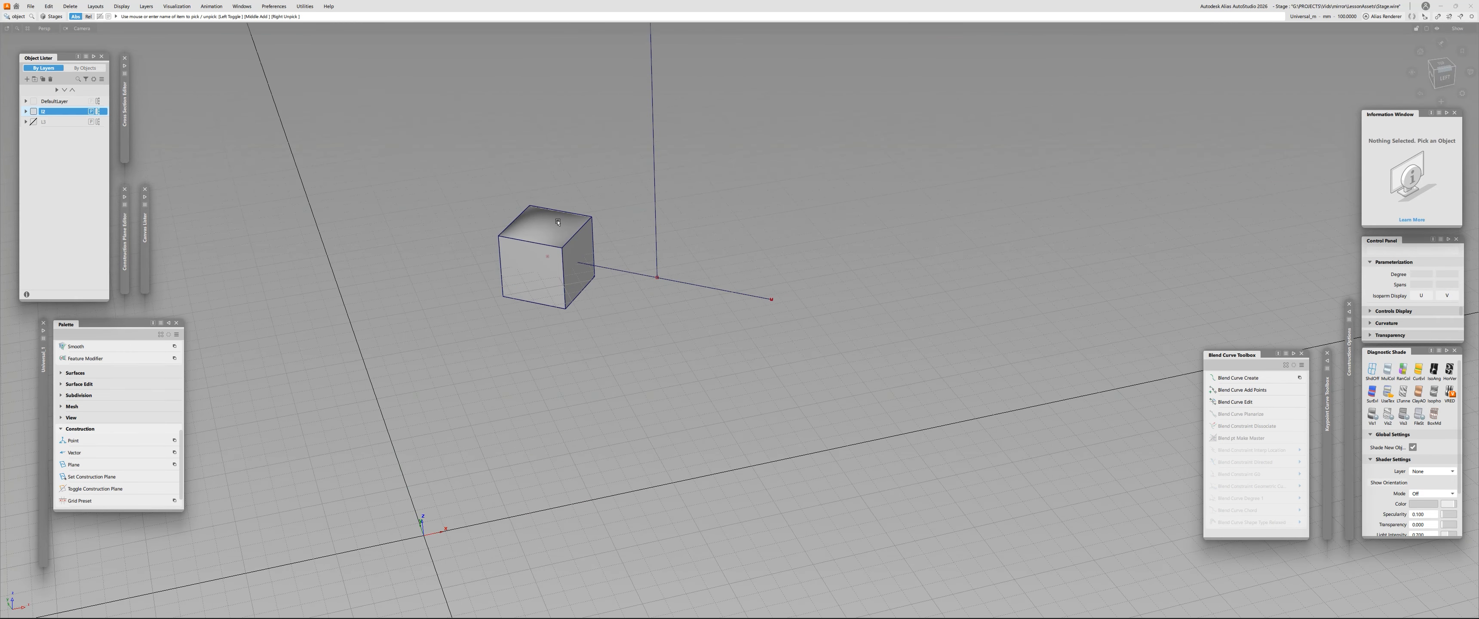
alt+shift+right_drag(449, 249, 479, 233)
alt+shift+drag(479, 232, 470, 369)
alt+shift+middle_drag(470, 369, 474, 343)
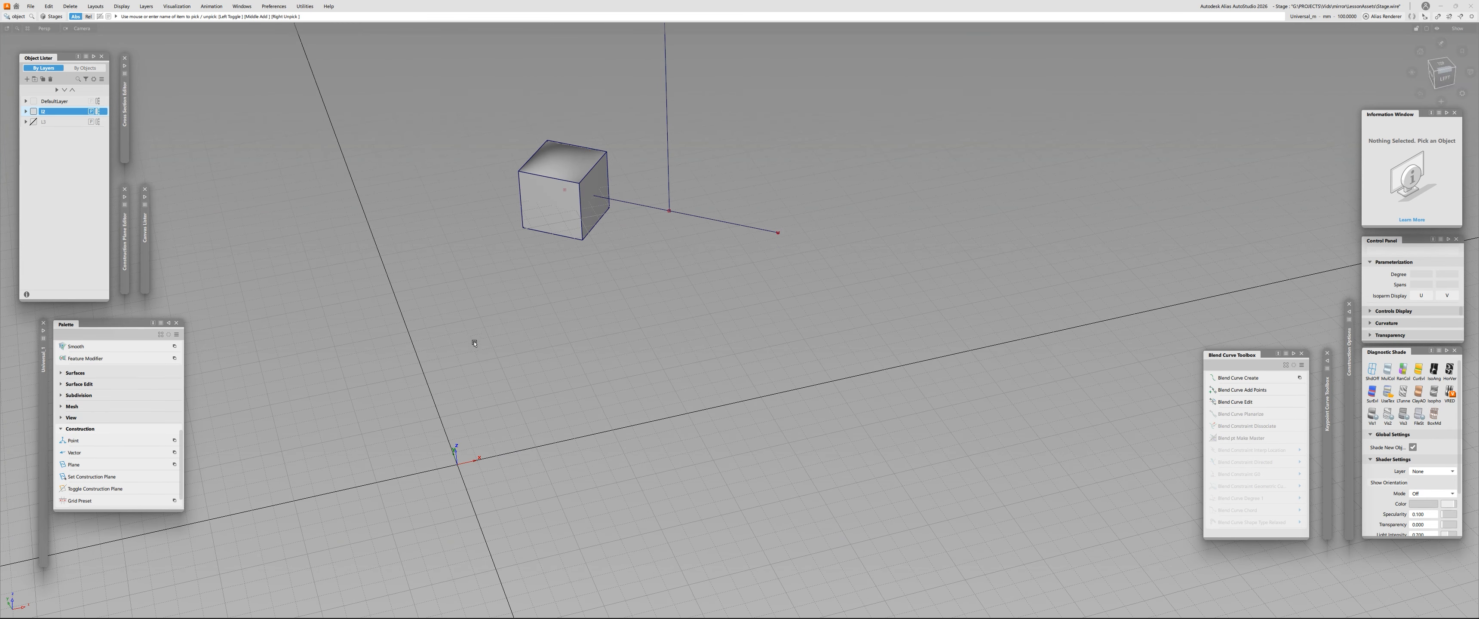
- Toggle the cube layer's symmetry on and off to view the mirrored cube, and hide the layer
click(98, 111)
click(98, 112)
click(98, 111)
click(98, 112)
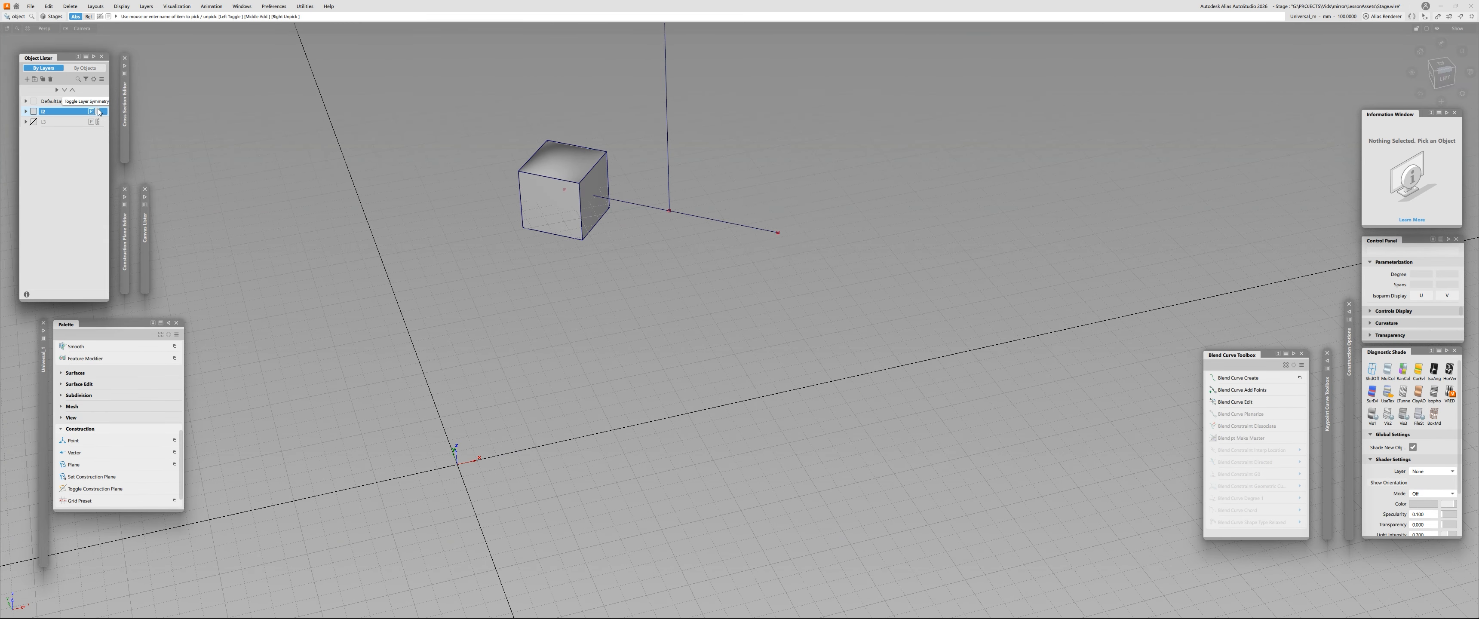
click(98, 111)
alt+shift+right_drag(585, 138, 611, 245)
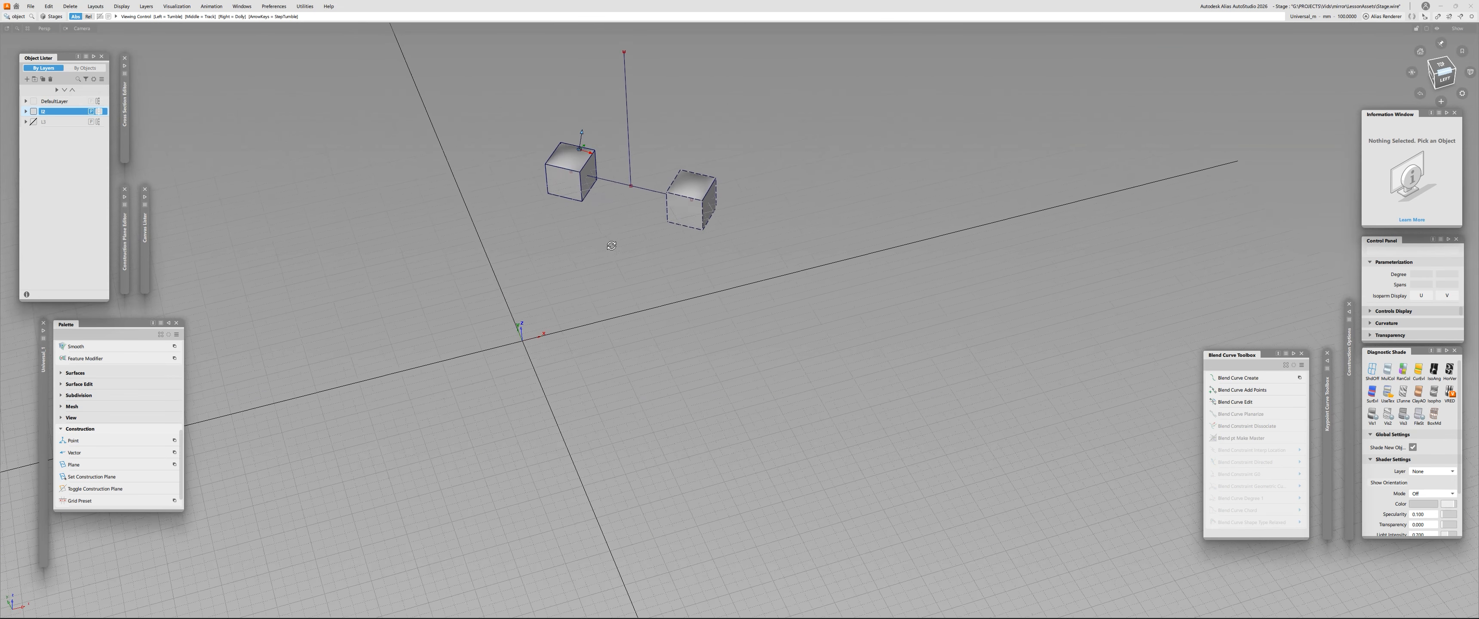
click(98, 112)
click(33, 111)
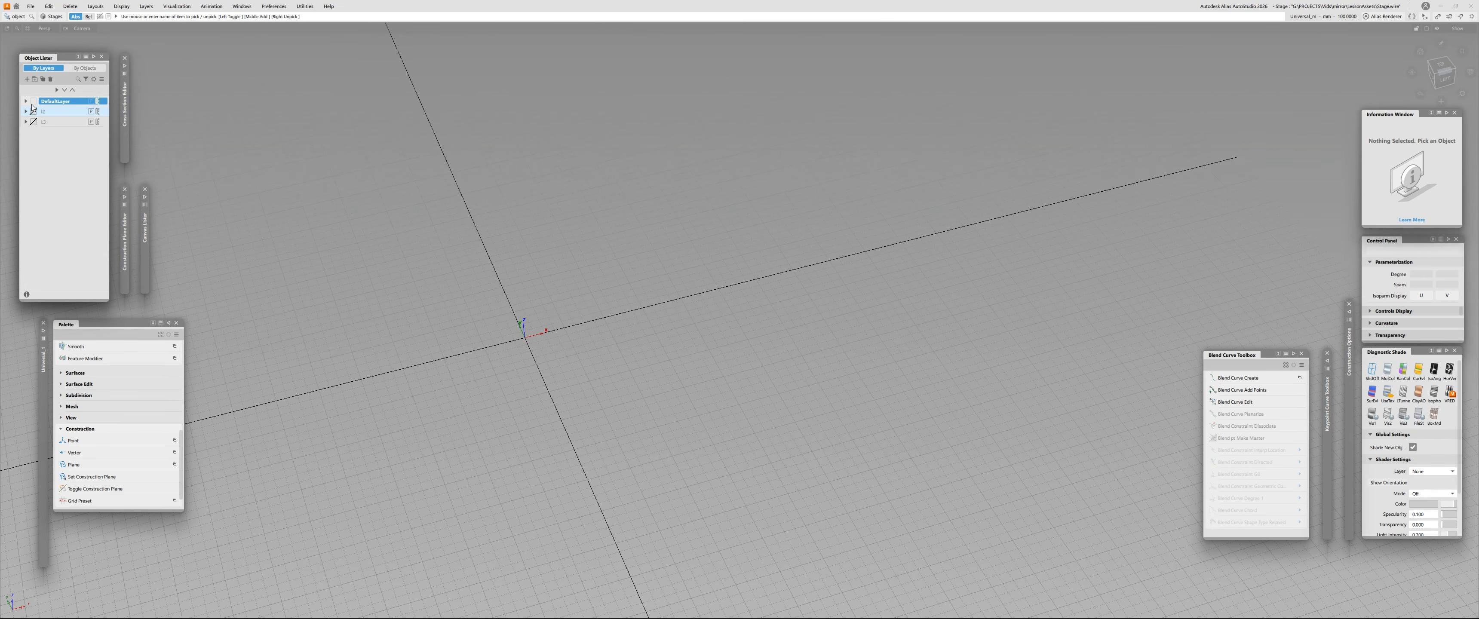
- Draw a straight two-point line in front of the origin on DefaultLayer and turn on that layer's symmetry
click(369, 461)
click(530, 418)
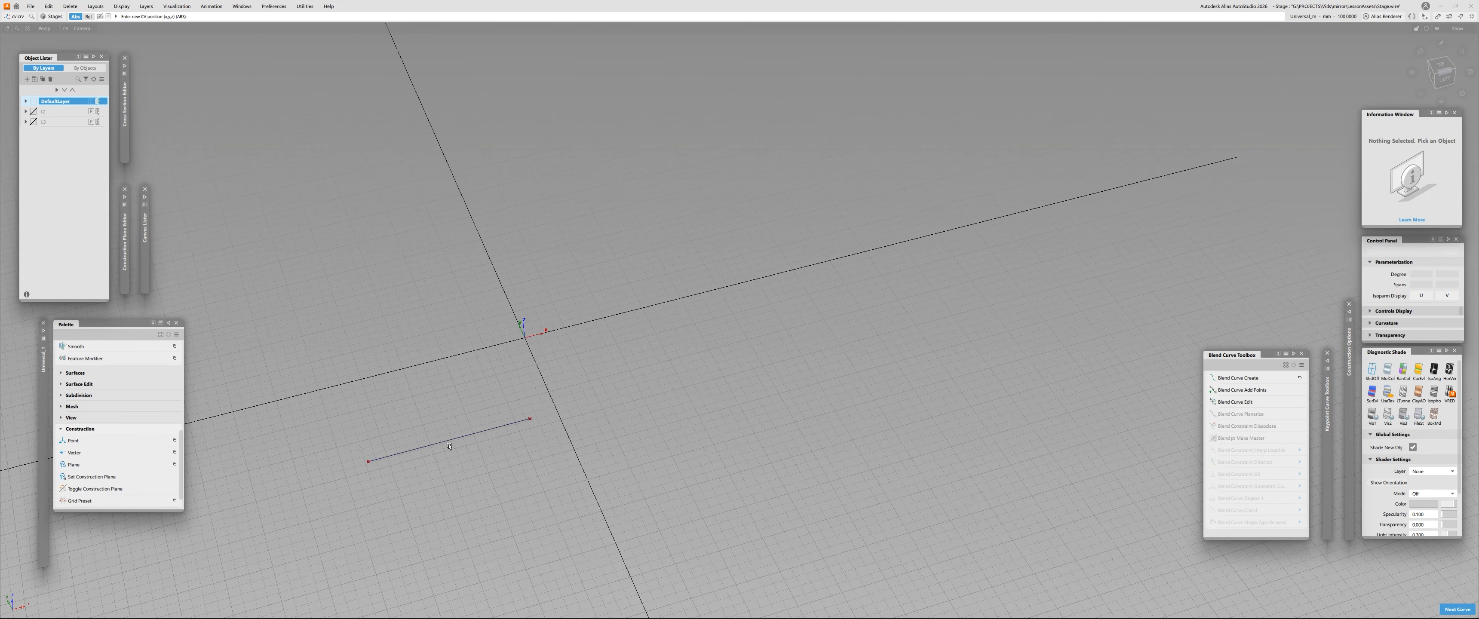
click(98, 102)
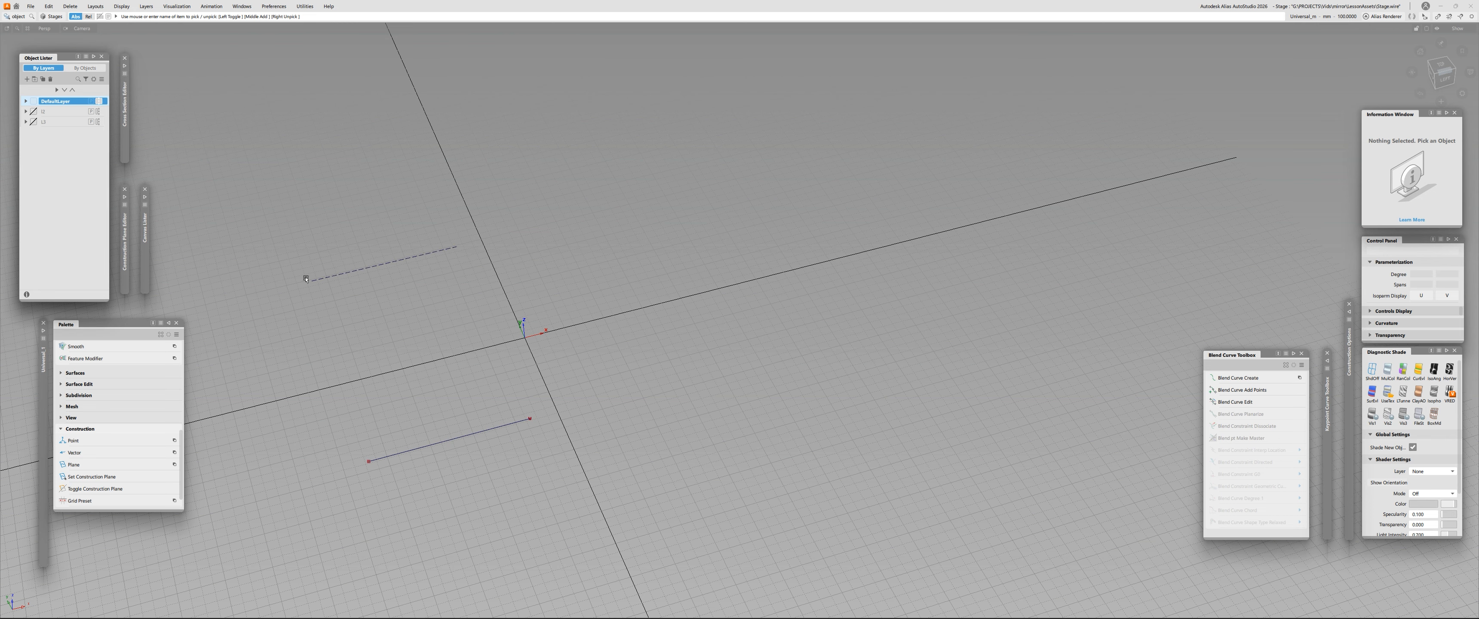
alt+shift+drag(436, 362, 309, 361)
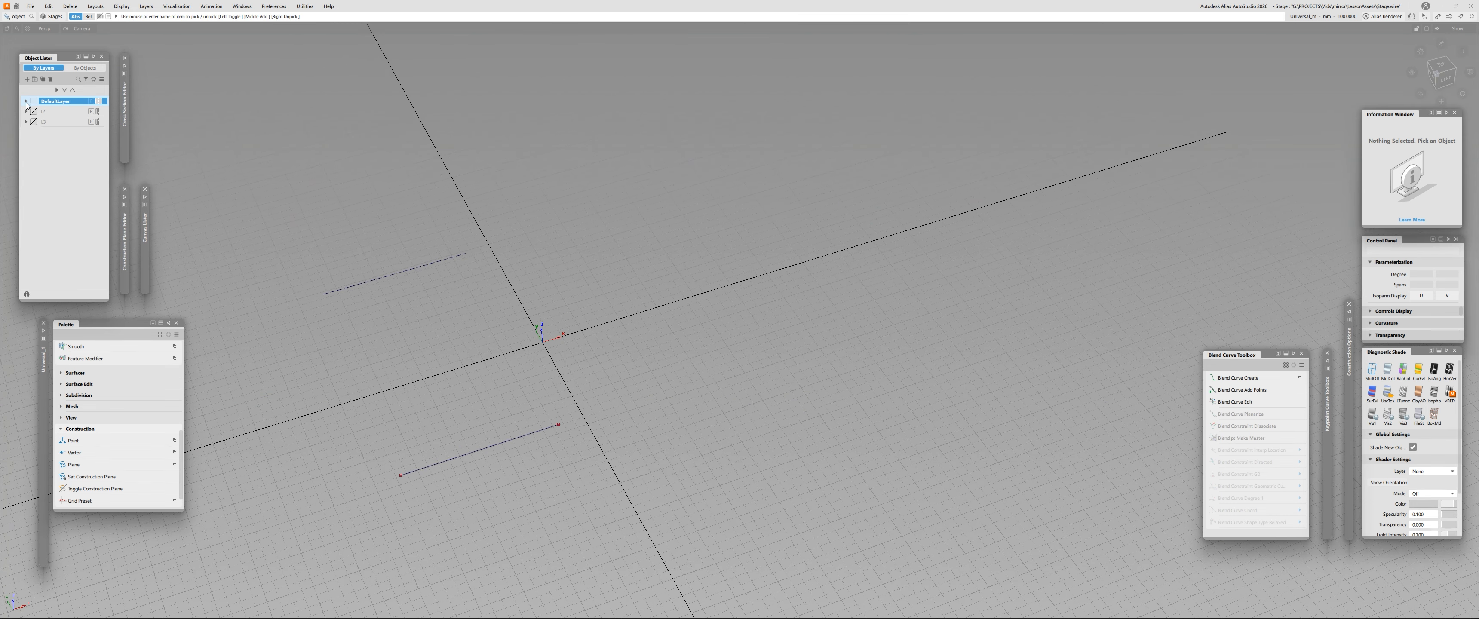
- Delete the test line from DefaultLayer and make the hidden layer L5 visible
drag(268, 298, 518, 520)
key(Delete)
click(33, 121)
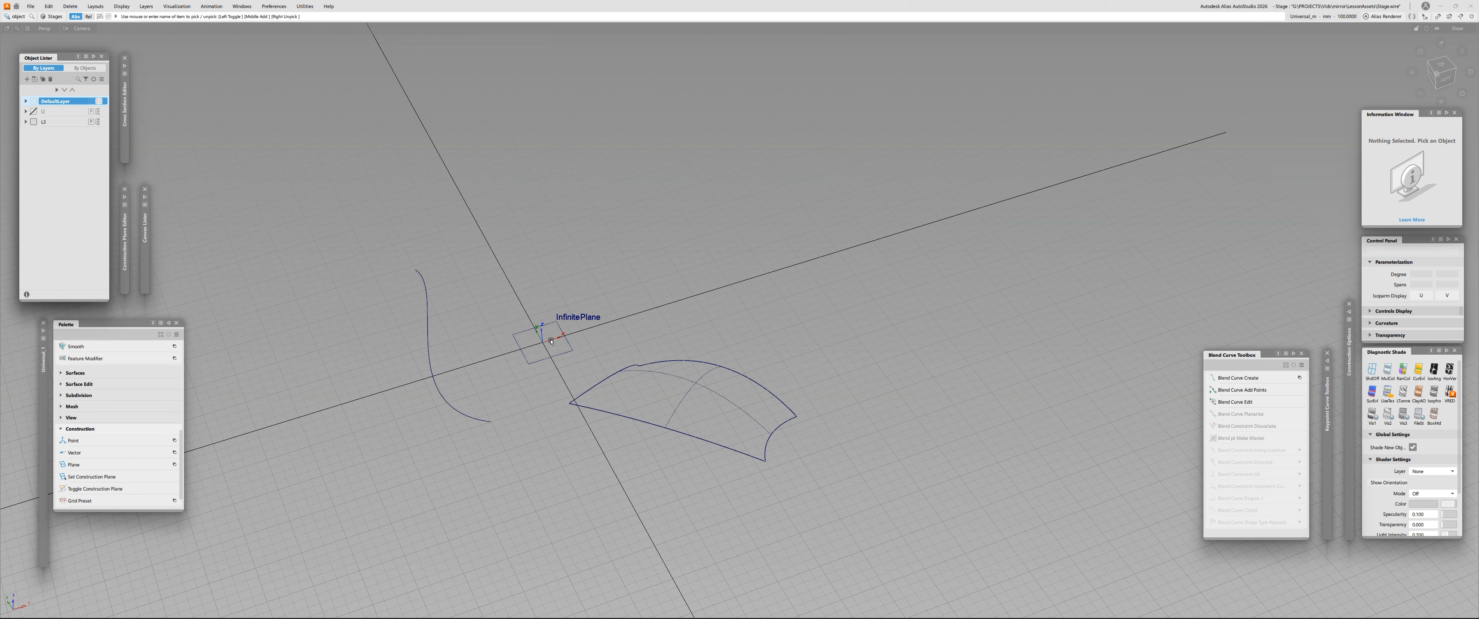
- Turn layer L5's symmetry on to view its mirrored curve and surface about the InfinitePlane, and switch it off
alt+shift+drag(551, 341, 453, 260)
alt+shift+right_drag(453, 260, 387, 264)
alt+shift+middle_drag(387, 264, 451, 220)
alt+shift+click(453, 220)
alt+shift+drag(438, 241, 365, 344)
mouse_move(488, 253)
alt+shift+mouse_down()
mouse_move(451, 214)
mouse_move(386, 257)
alt+shift+mouse_up()
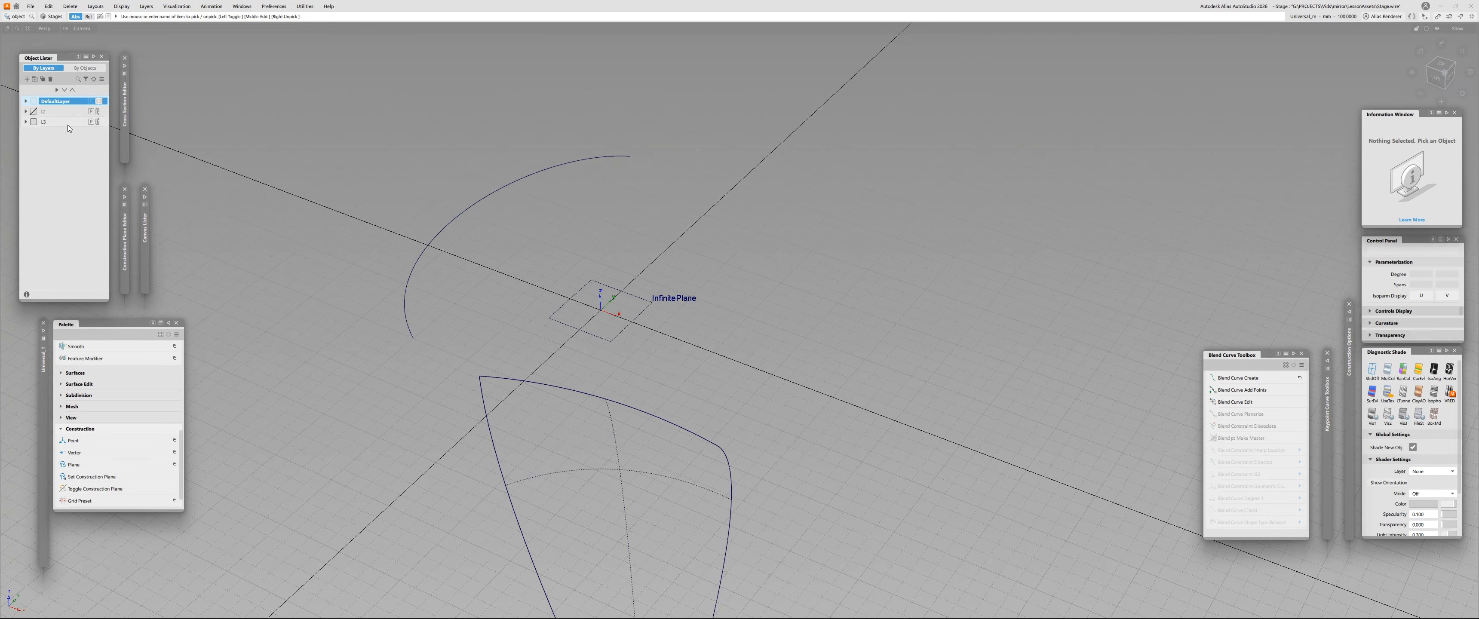
click(99, 123)
alt+shift+drag(494, 252, 240, 287)
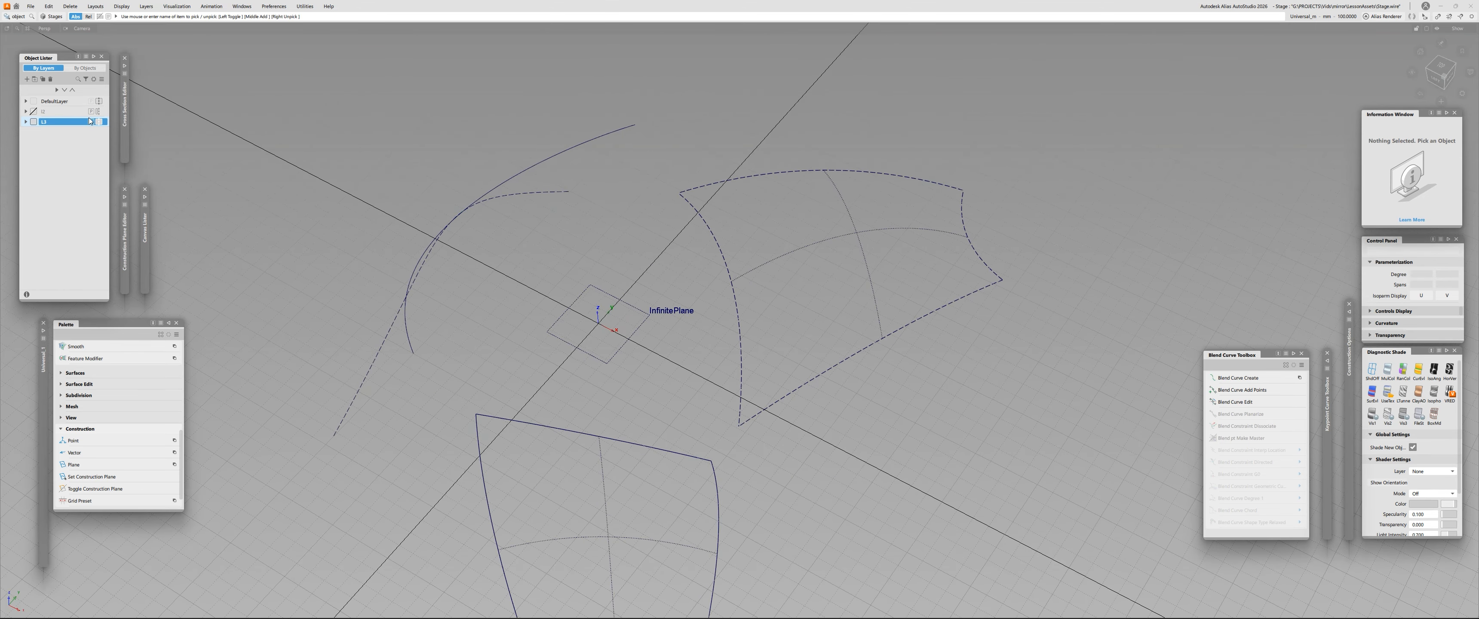
click(99, 122)
alt+shift+drag(485, 283, 234, 259)
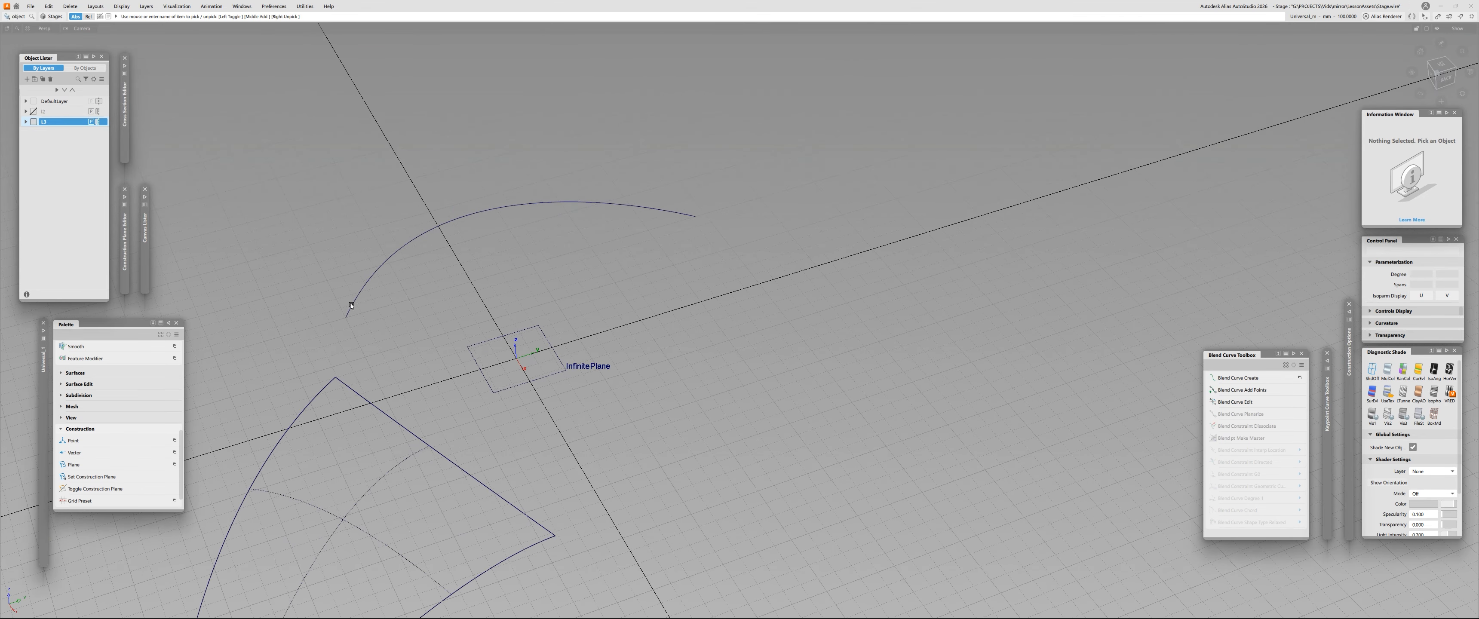
- Toggle layer L5's symmetry again and compare the curve and surface with and without their mirrored display
alt+shift+drag(596, 246, 363, 374)
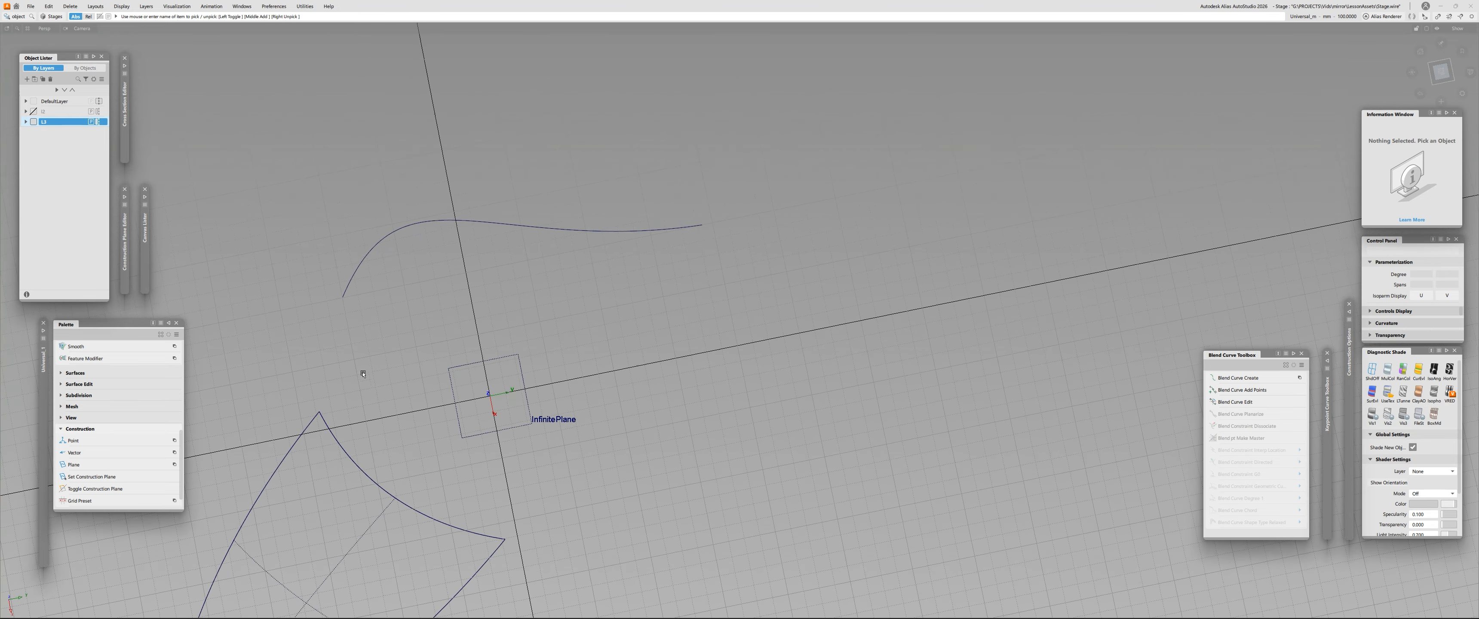
alt+shift+drag(486, 414, 630, 313)
alt+shift+drag(619, 252, 602, 319)
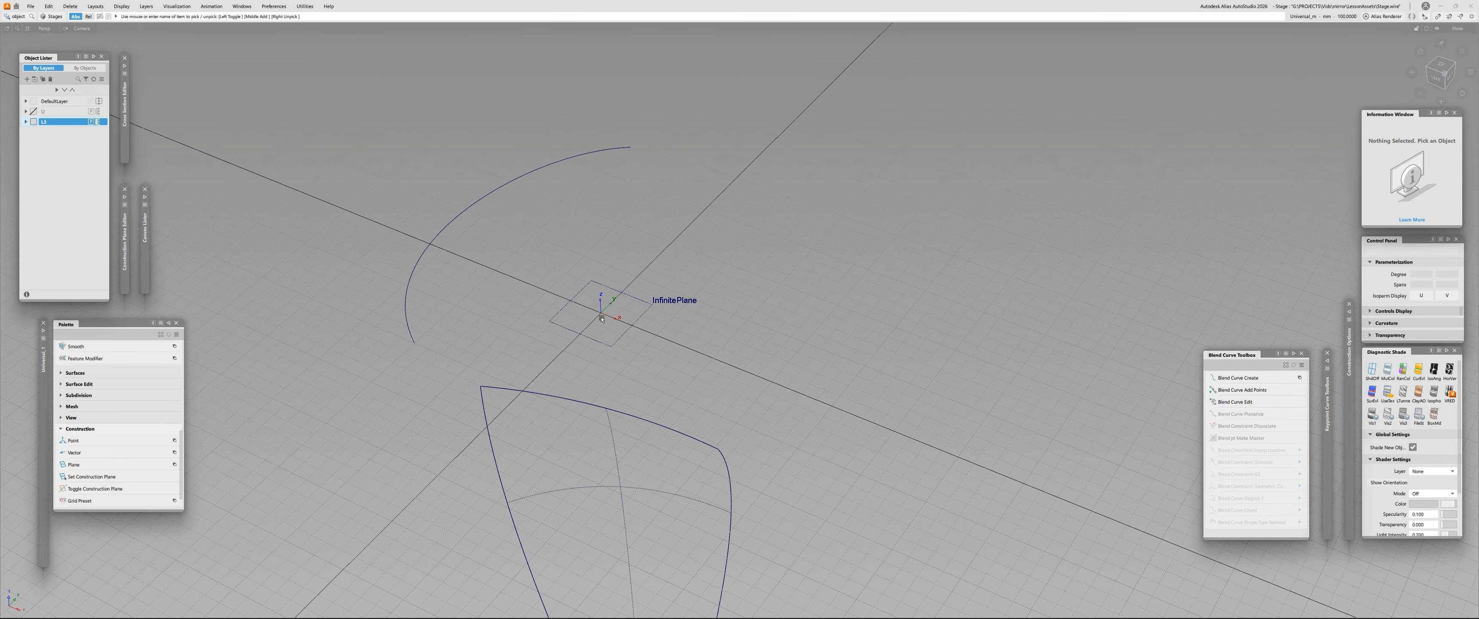
click(98, 122)
click(98, 122)
click(98, 121)
click(98, 122)
alt+shift+drag(452, 220, 349, 290)
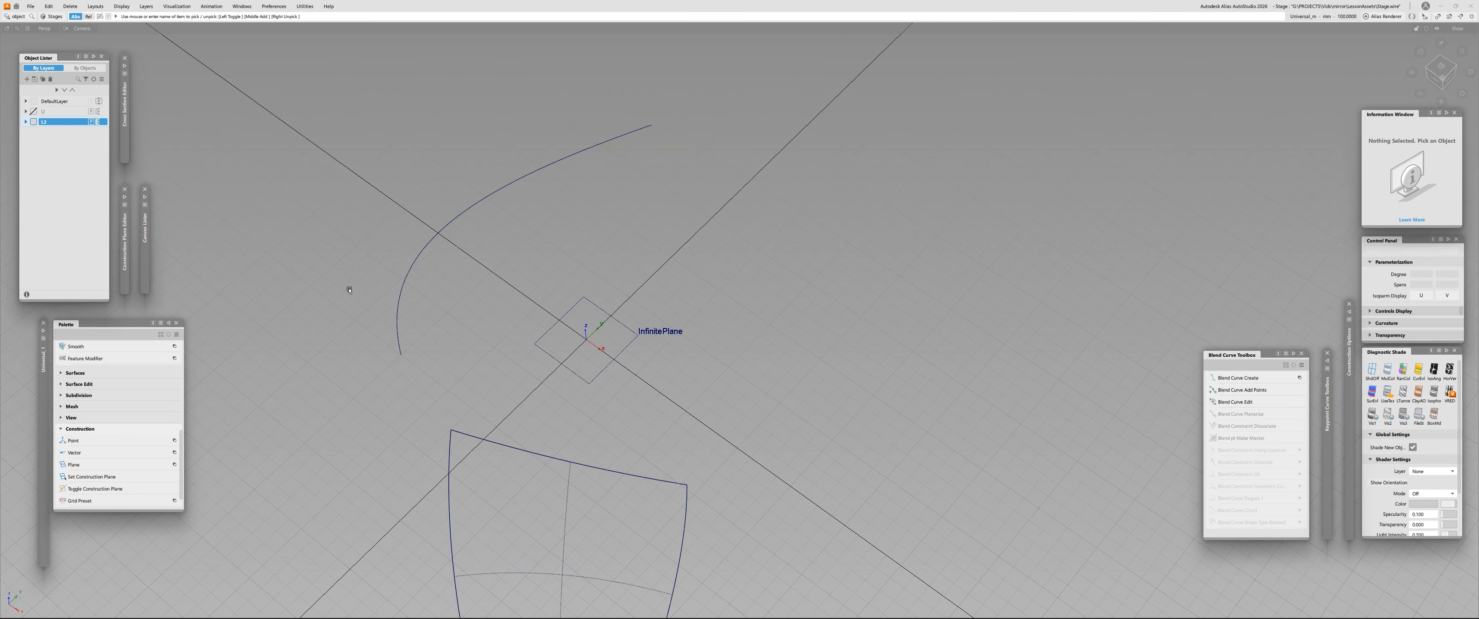
- Pick the free curve on layer L5 and browse the Object Edit tools for Symmetric Modeling
drag(427, 190, 515, 269)
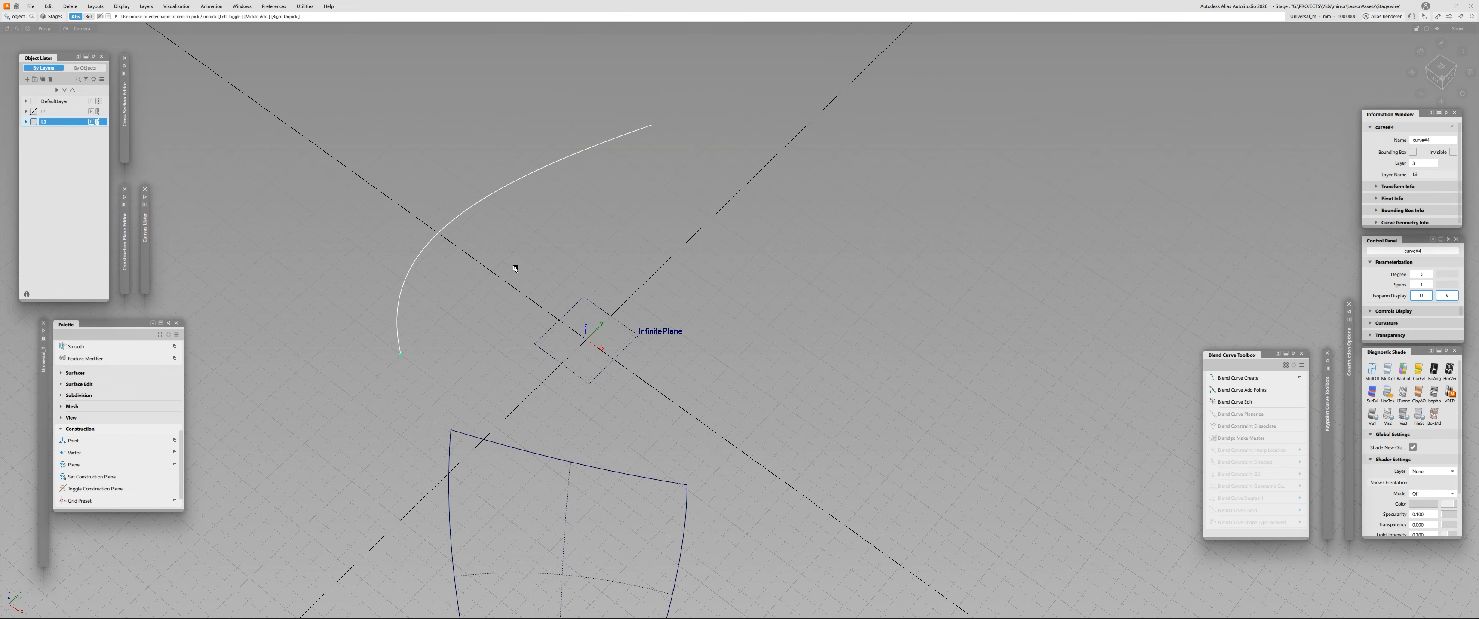
click(65, 429)
scroll(127, 412, up, 5)
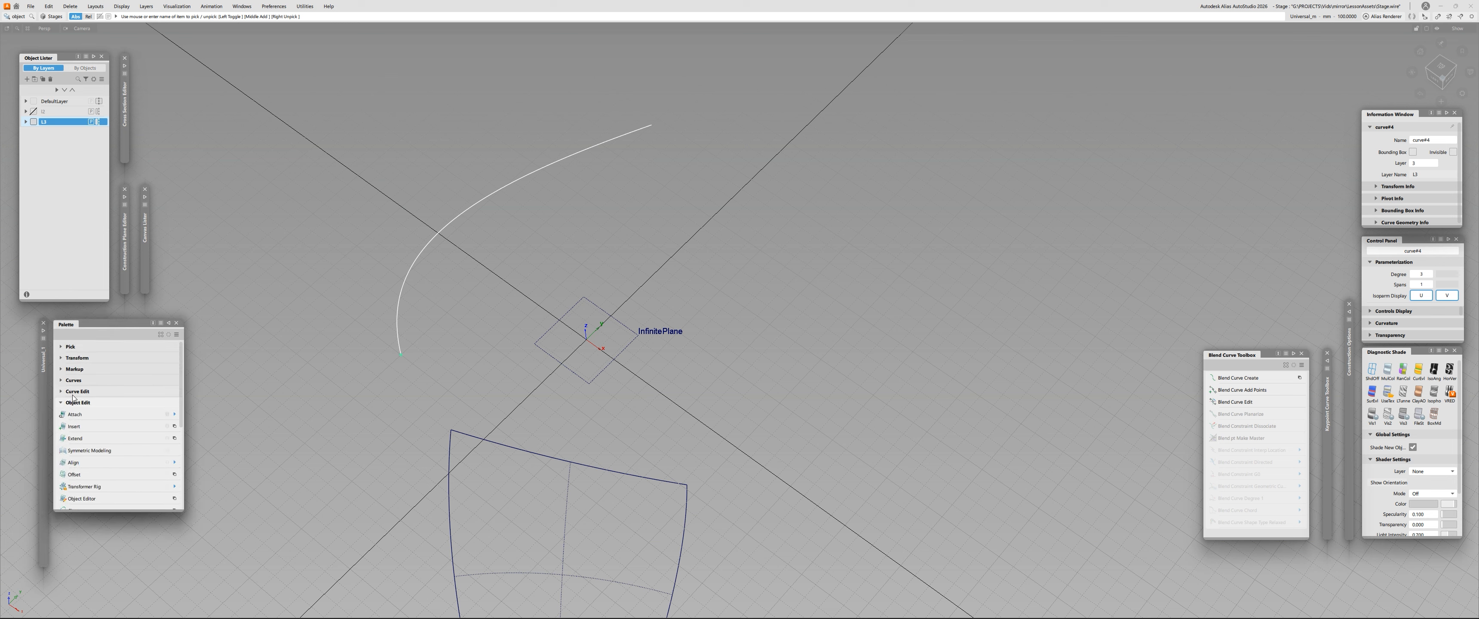
click(63, 405)
click(62, 405)
scroll(80, 425, down, 4)
scroll(89, 435, up, 3)
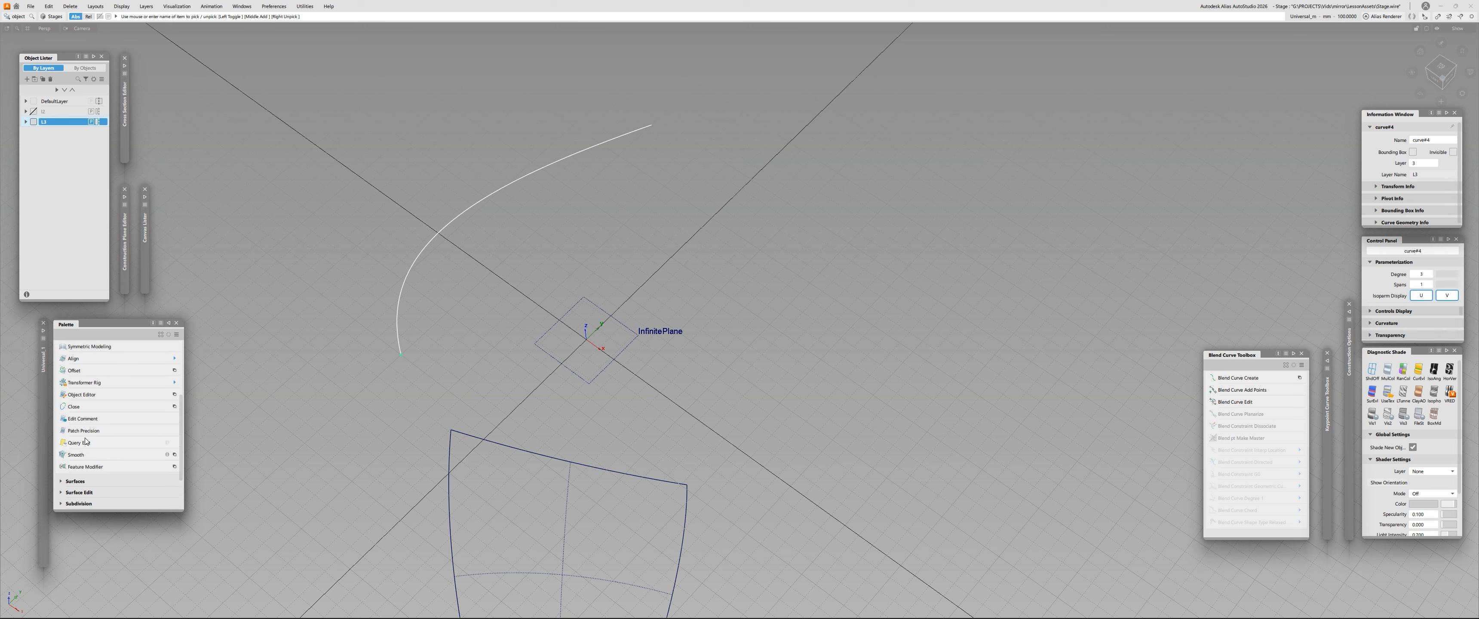
scroll(98, 423, down, 3)
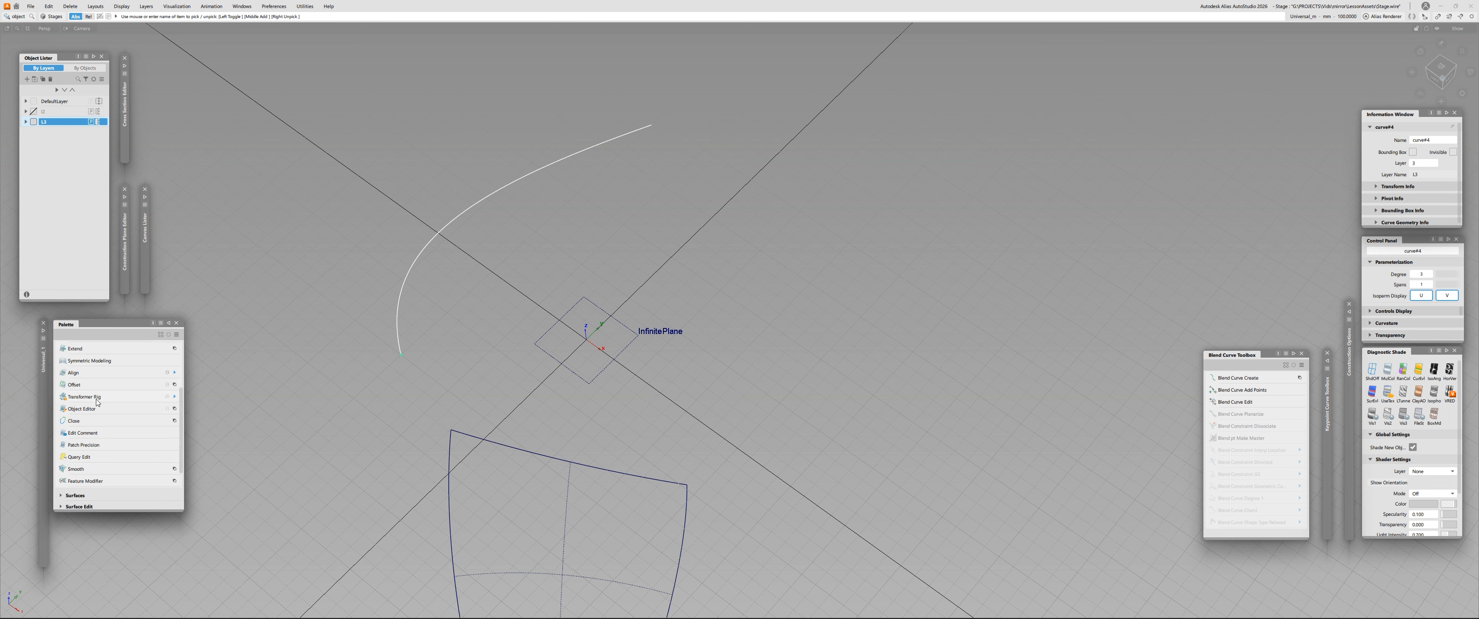
scroll(86, 474, up, 2)
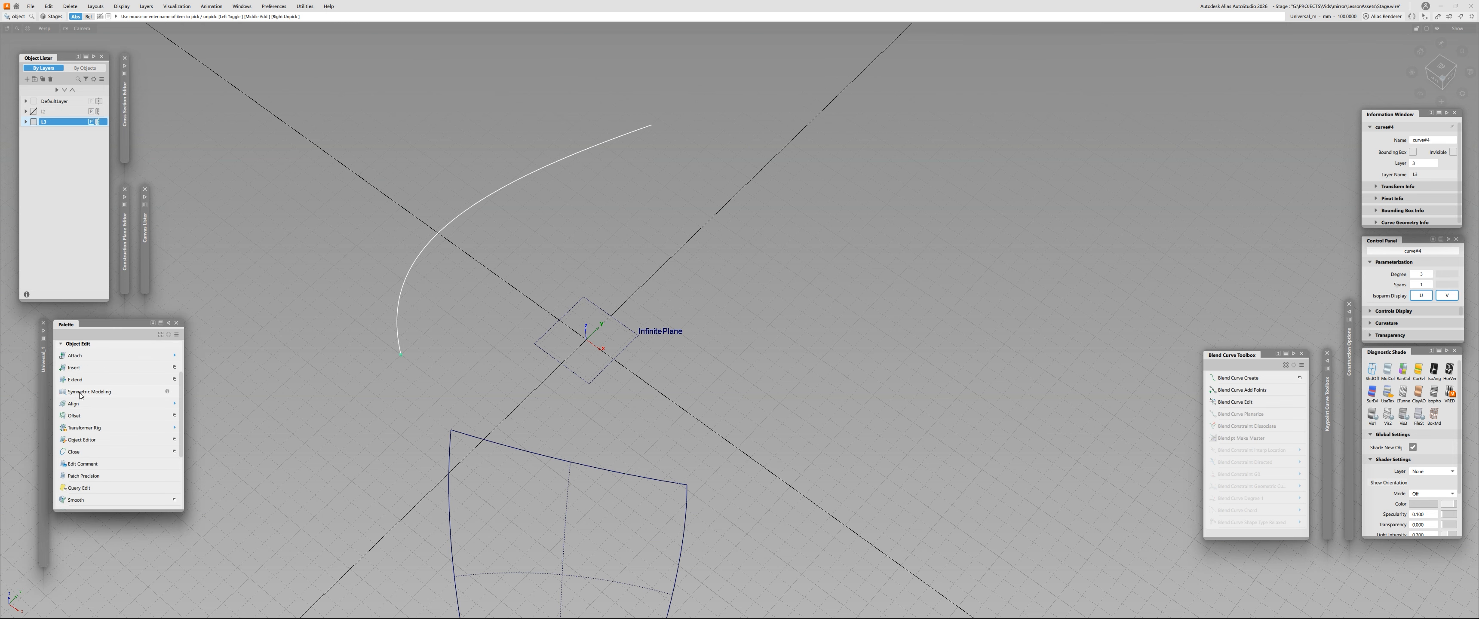
- Apply the Symmetric Modeling constraint to the free curve and view the result from several angles
alt+shift+drag(346, 342, 324, 349)
click(594, 284)
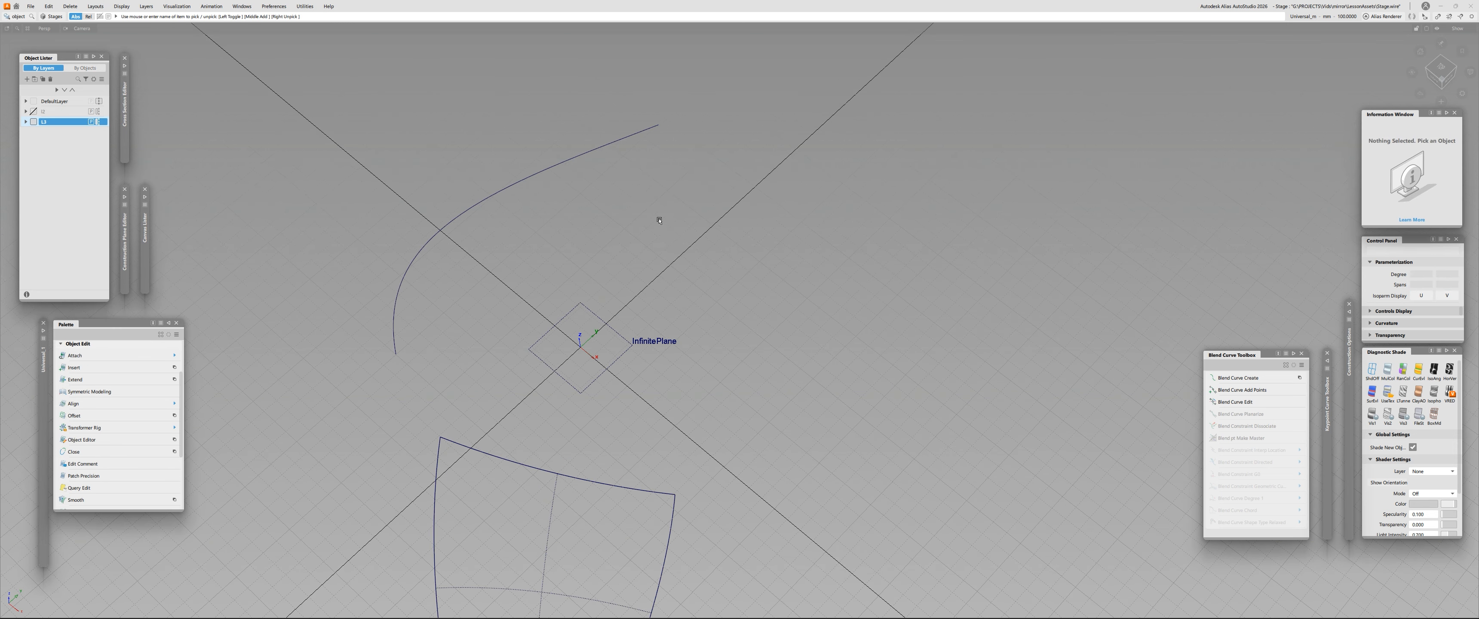
drag(440, 154, 488, 213)
ctrl+shift+click(695, 228)
mouse_move(699, 229)
ctrl+shift+mouse_down()
mouse_move(712, 247)
mouse_move(697, 229)
mouse_move(694, 259)
mouse_move(678, 211)
mouse_move(692, 243)
ctrl+shift+mouse_up()
ctrl+shift+drag(642, 211, 643, 241)
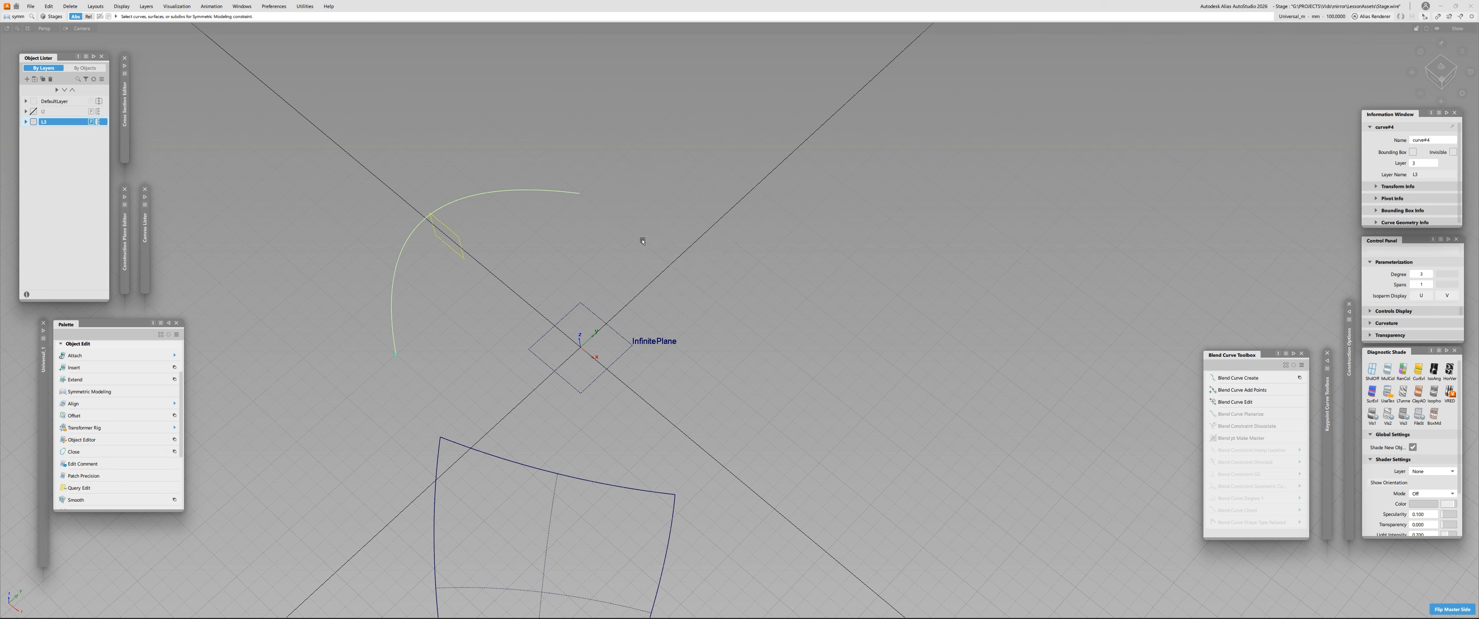
alt+shift+drag(516, 282, 661, 276)
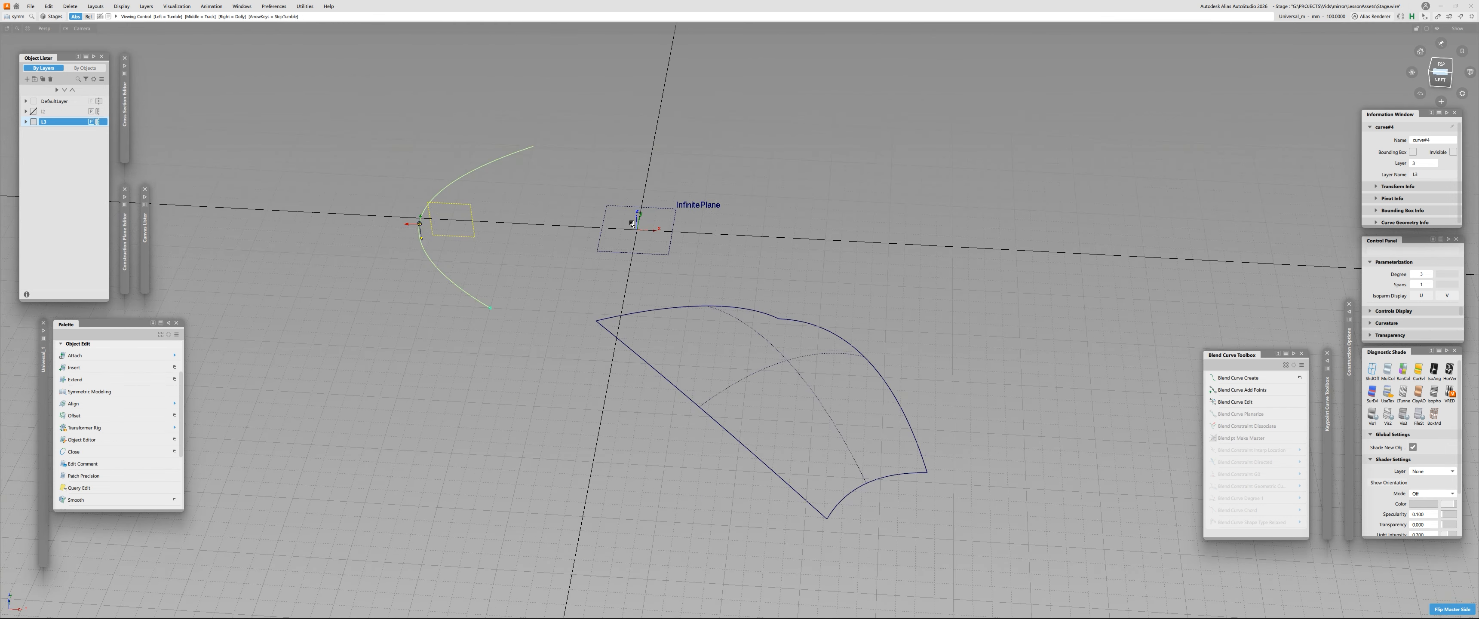
alt+shift+drag(632, 224, 663, 270)
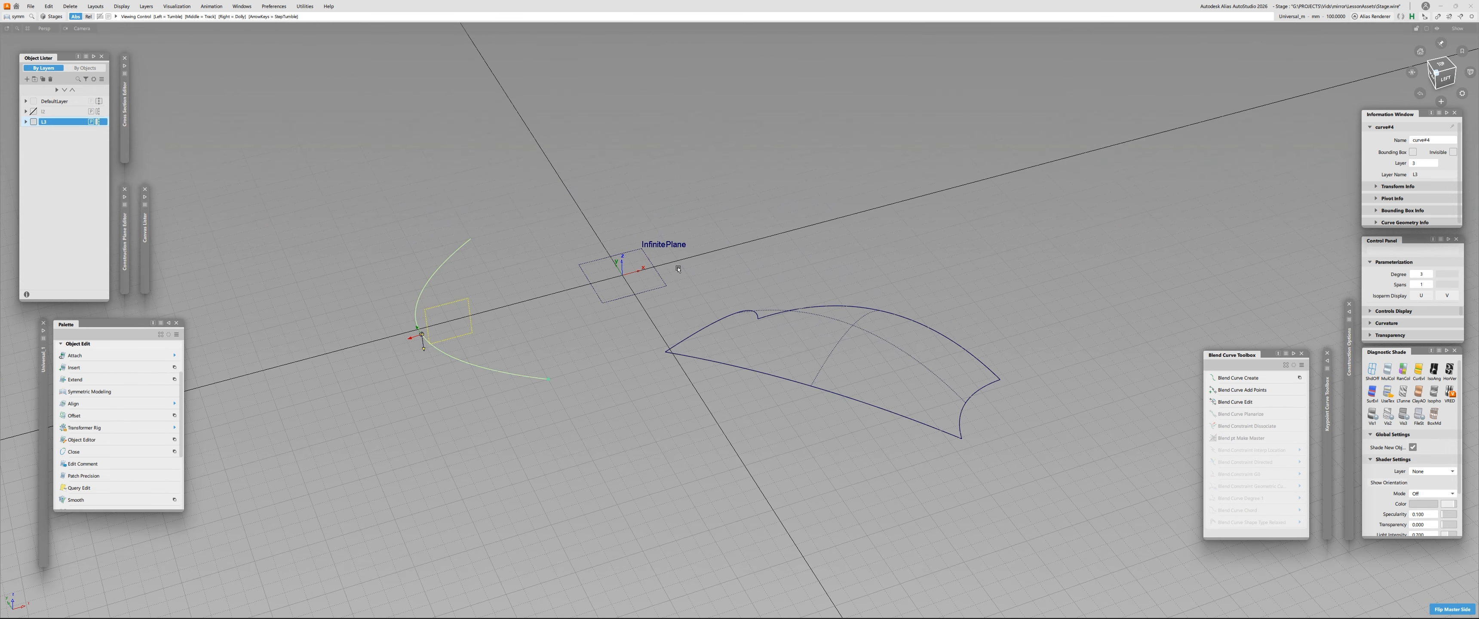
- Display the constrained curve's CVs, try moving the second CV beside the symmetry plane, and undo the move
alt+shift+drag(479, 303, 406, 355)
alt+shift+drag(559, 372, 451, 339)
ctrl+shift+drag(451, 339, 449, 337)
click(424, 336)
ctrl+shift+drag(515, 311, 324, 332)
click(376, 347)
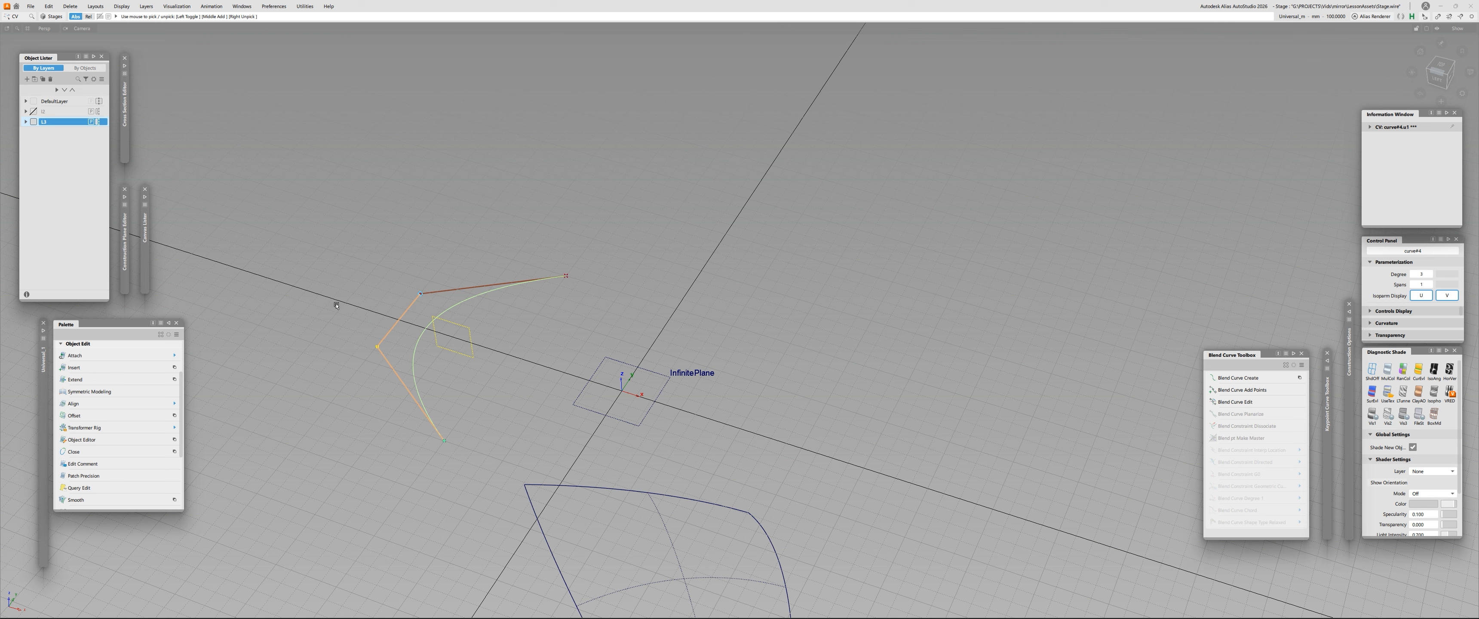
ctrl+shift+middle_drag(392, 337, 377, 317)
drag(371, 311, 366, 263)
key(ctrl+z)
- Move the constrained curve's end CV to reshape both halves, and inspect the control points
click(445, 441)
ctrl+shift+middle_drag(492, 443, 476, 421)
mouse_move(470, 407)
mouse_down()
mouse_move(494, 373)
mouse_move(461, 419)
mouse_move(449, 406)
mouse_up()
alt+shift+drag(432, 351, 389, 352)
click(408, 354)
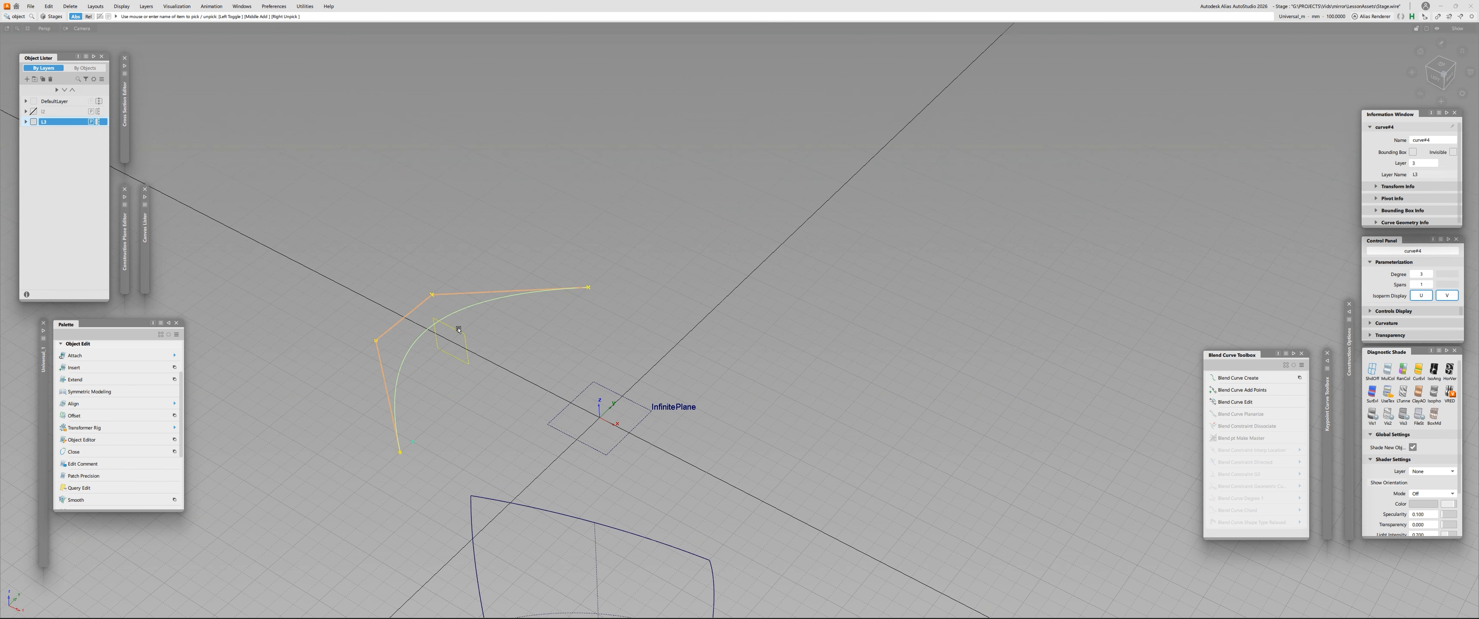
- Remove the curve's Symmetric Modeling constraint and move one middle CV outward to make the curve asymmetric
key(shift+Delete)
key(Return)
ctrl+shift+drag(518, 377, 519, 367)
mouse_move(549, 256)
mouse_down()
mouse_move(673, 327)
mouse_move(618, 253)
mouse_move(670, 219)
mouse_move(545, 244)
mouse_up()
drag(402, 261, 415, 157)
ctrl+shift+drag(517, 244, 245, 333)
alt+shift+middle_drag(246, 333, 340, 267)
alt+shift+drag(340, 267, 484, 252)
click(484, 252)
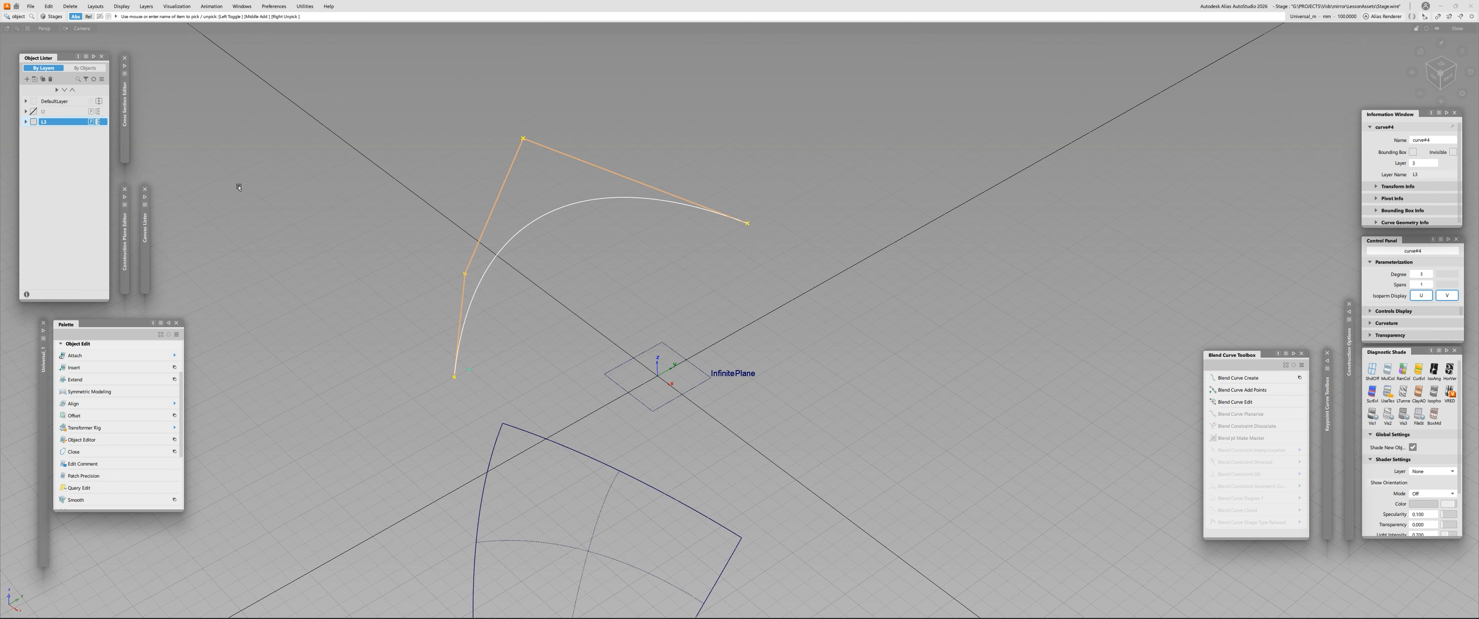
- Reapply Symmetric Modeling to the asymmetric curve and view its rebuilt control points from other angles
ctrl+shift+drag(598, 248, 598, 274)
alt+shift+drag(522, 328, 471, 345)
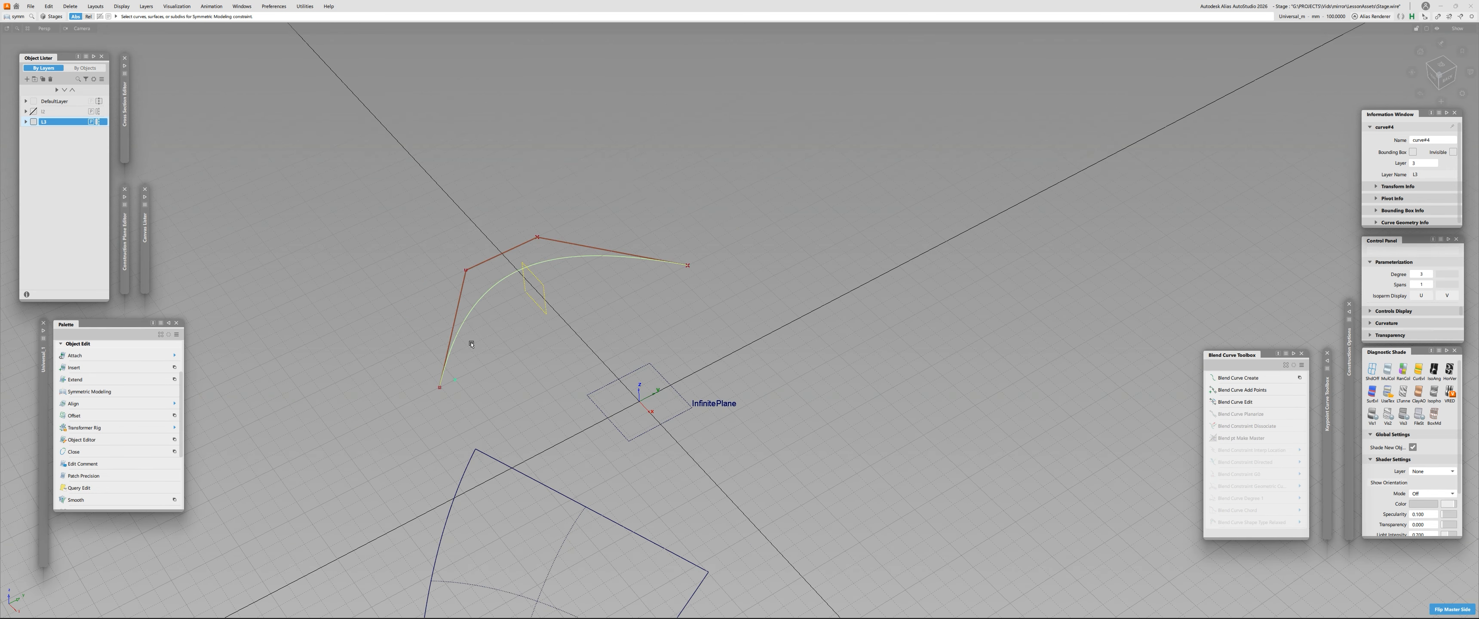
alt+shift+drag(460, 325, 535, 309)
alt+shift+drag(380, 408, 677, 339)
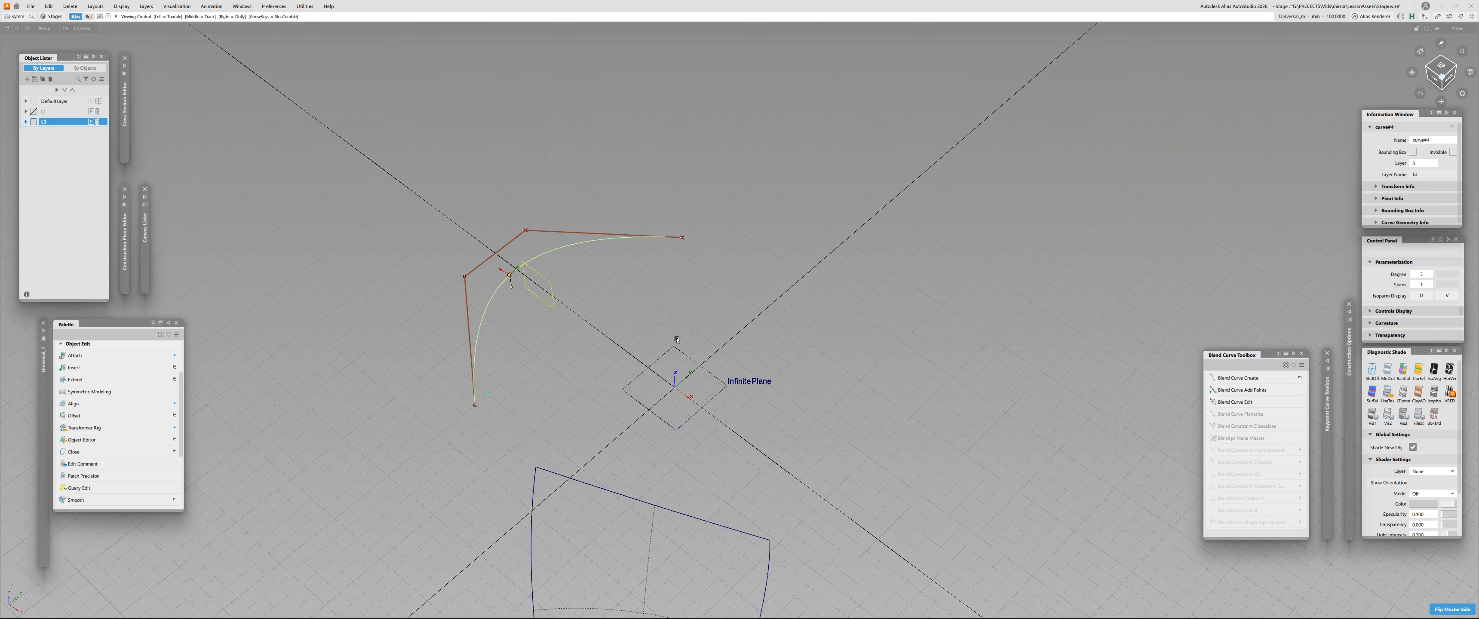
- Finish the Symmetric Modeling edit on the curve and clear the selection
key(space)
key(space)
key(space)
key(space)
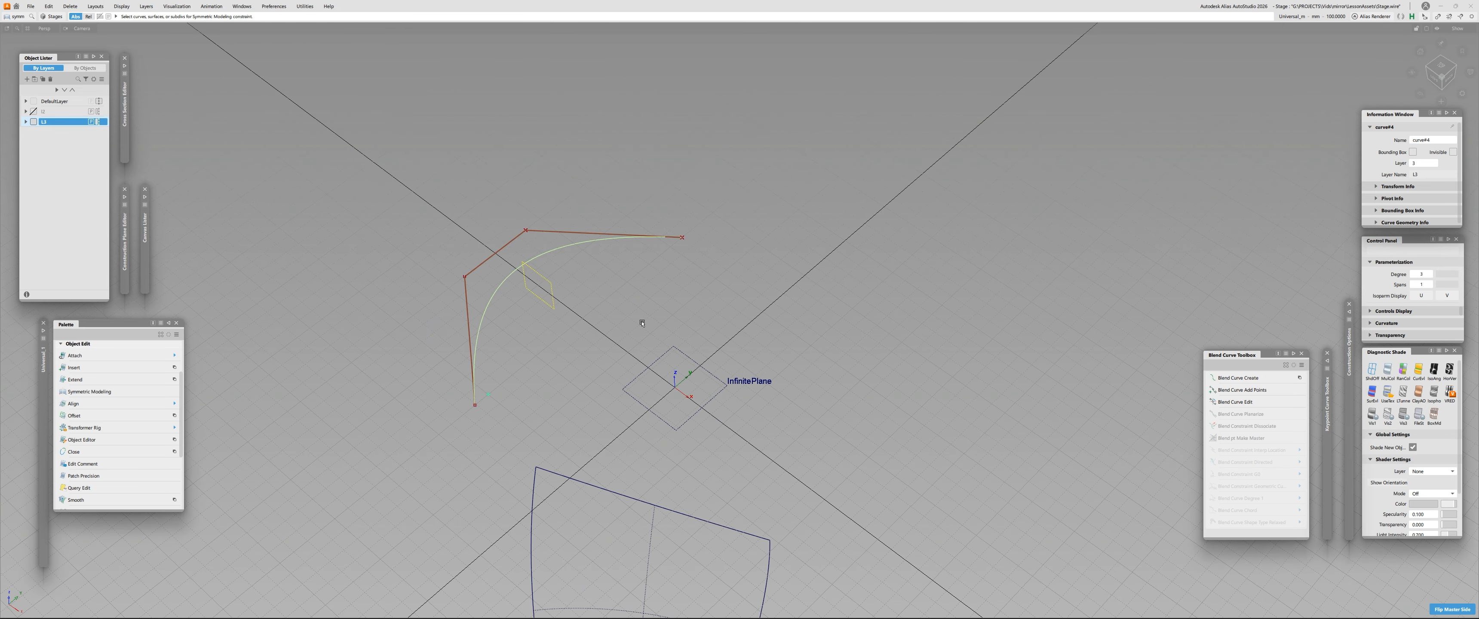
mouse_move(664, 314)
alt+shift+mouse_down()
mouse_move(436, 229)
mouse_move(459, 158)
mouse_move(643, 310)
alt+shift+mouse_up()
key(space)
key(space)
key(space)
key(space)
key(space)
key(space)
key(space)
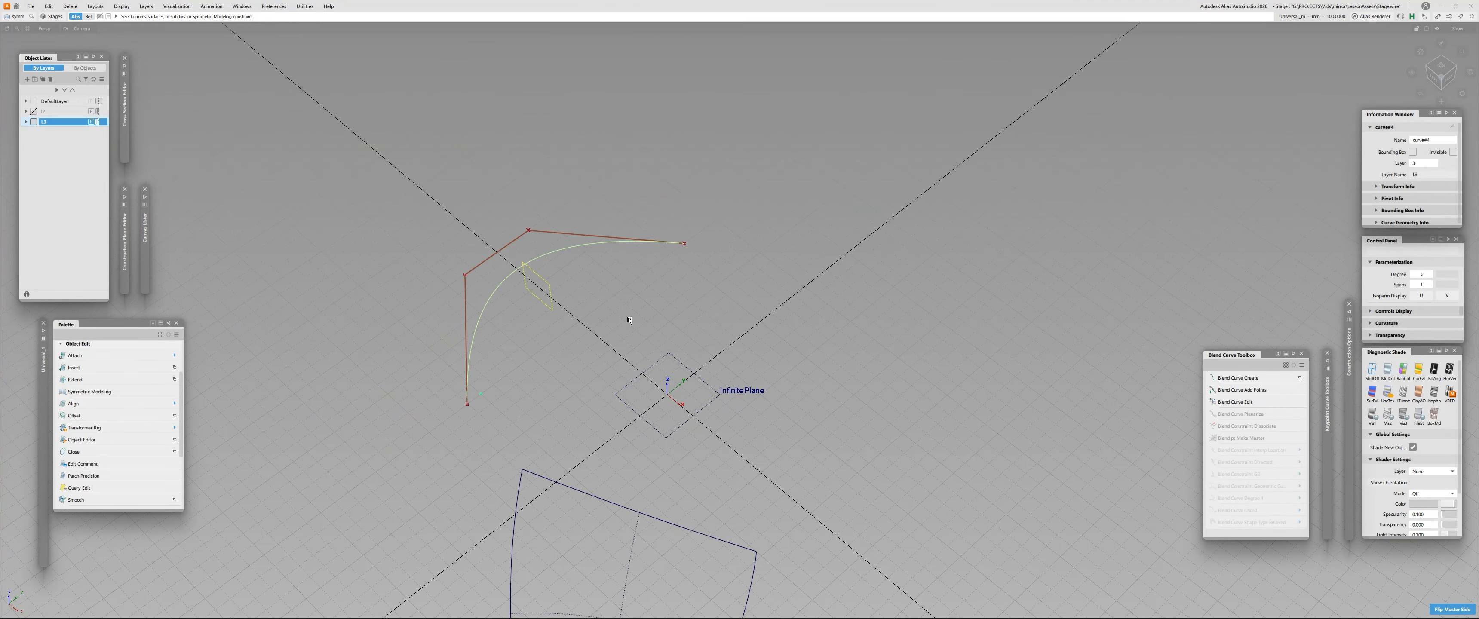
alt+shift+drag(628, 321, 643, 377)
key(Return)
click(642, 378)
alt+shift+middle_drag(653, 511, 604, 256)
alt+shift+drag(646, 315, 514, 233)
drag(518, 153, 389, 172)
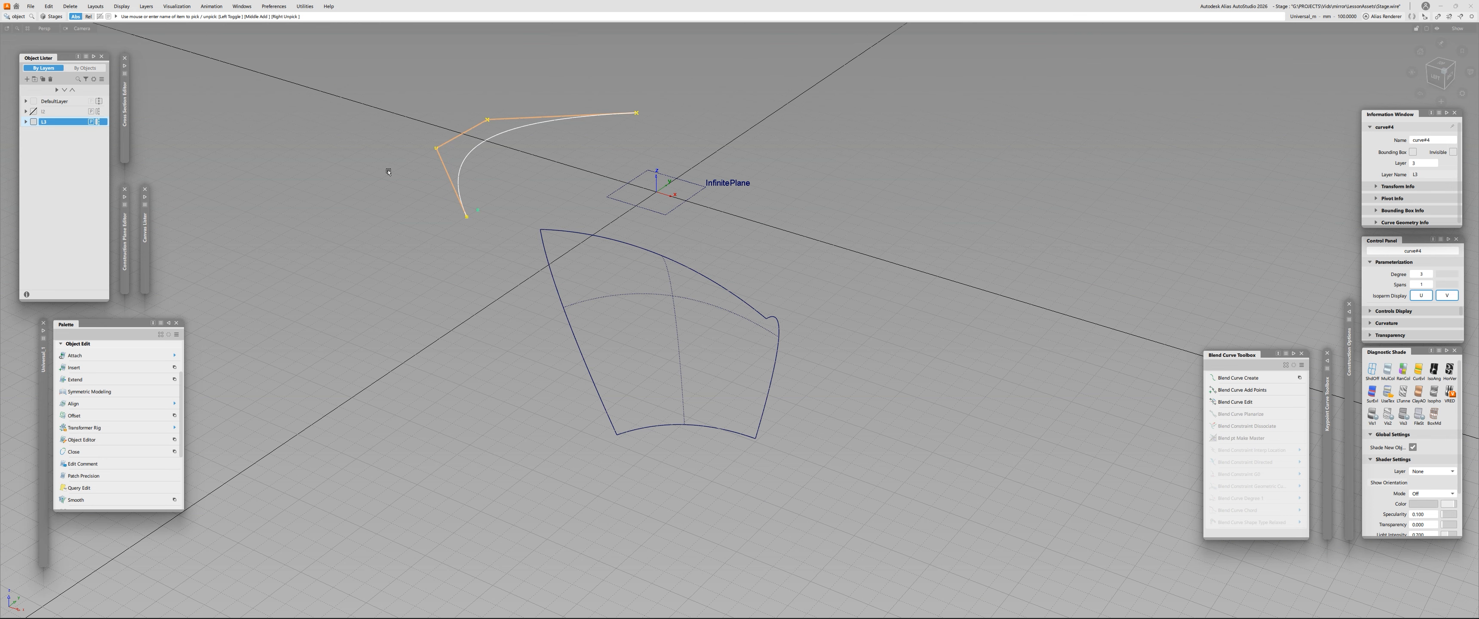
click(389, 172)
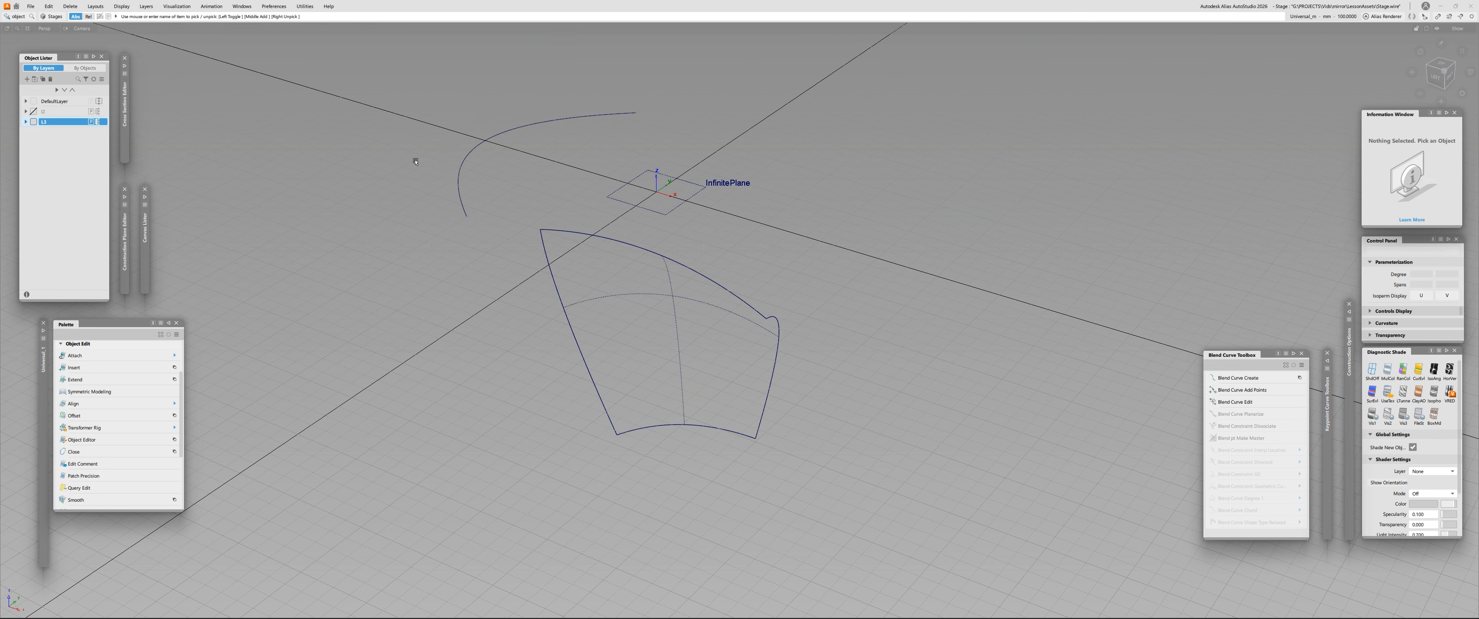
- Show the active layer's mirrored surface display, hide it again, and examine the original surface from several angles
alt+shift+drag(416, 161, 396, 357)
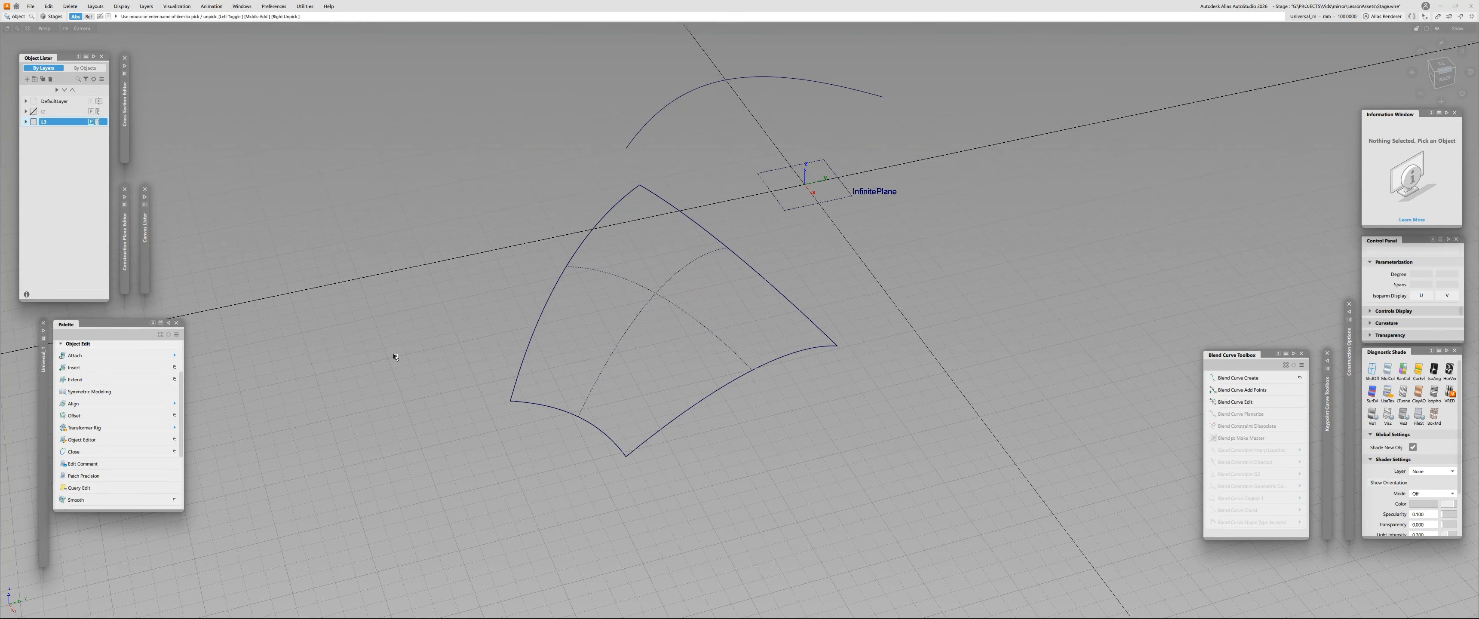
alt+shift+drag(568, 339, 671, 342)
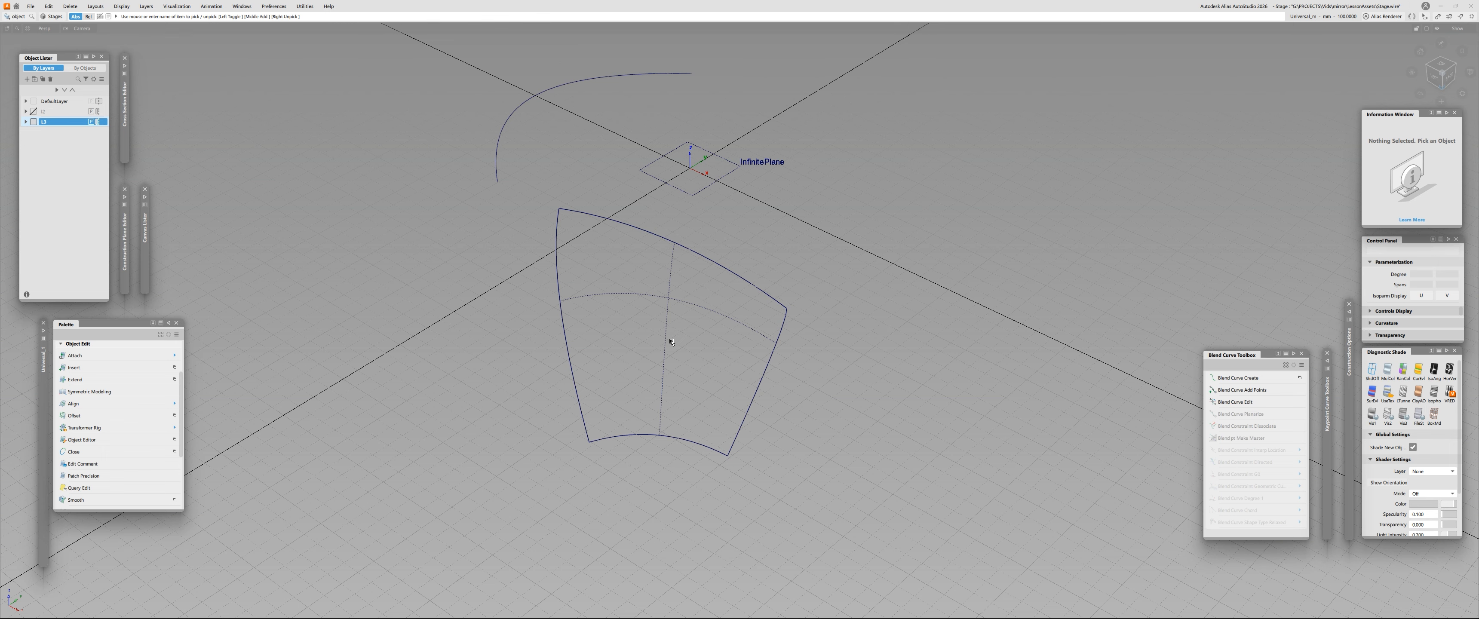
alt+shift+drag(680, 287, 724, 278)
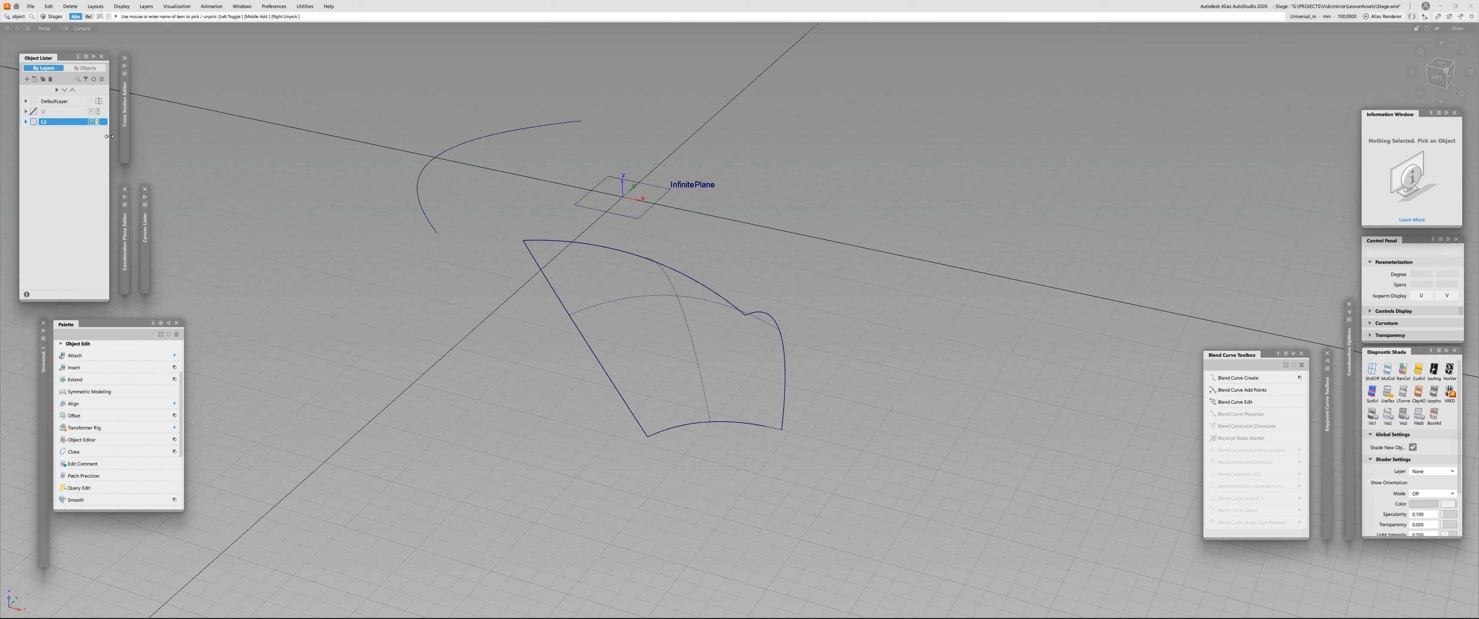
click(99, 121)
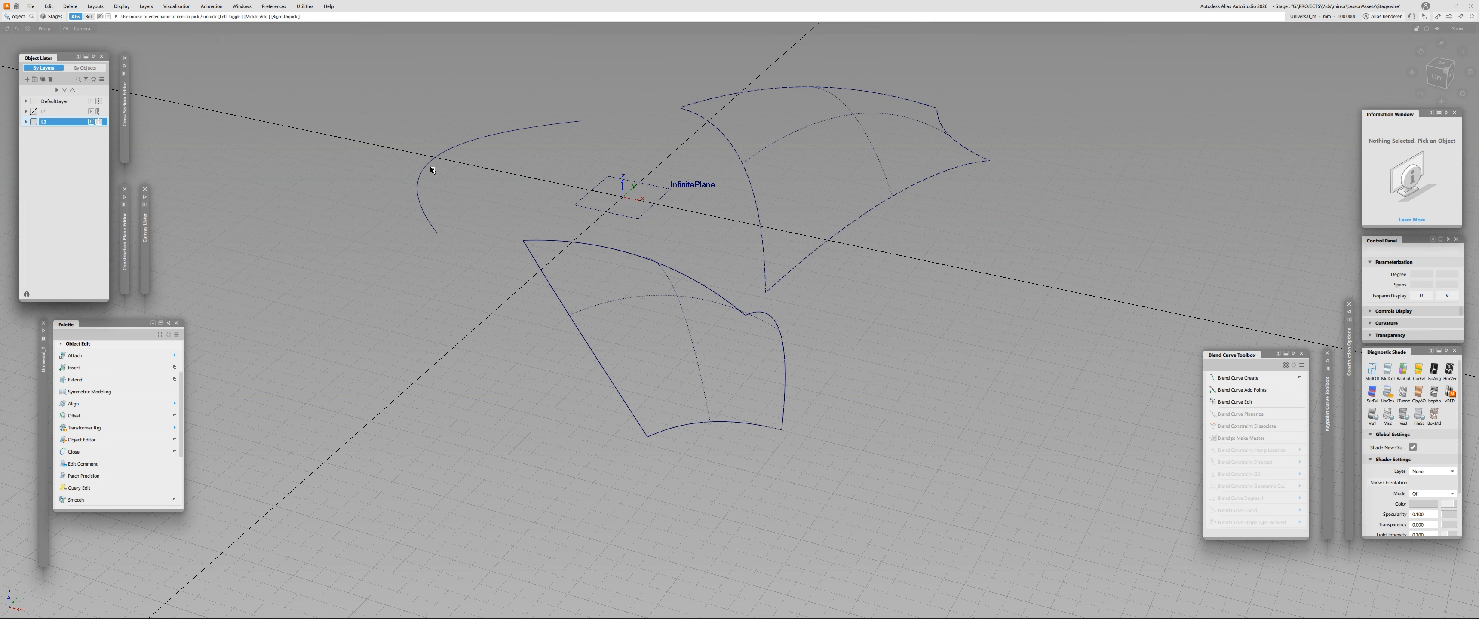
click(100, 122)
alt+shift+drag(551, 322, 384, 404)
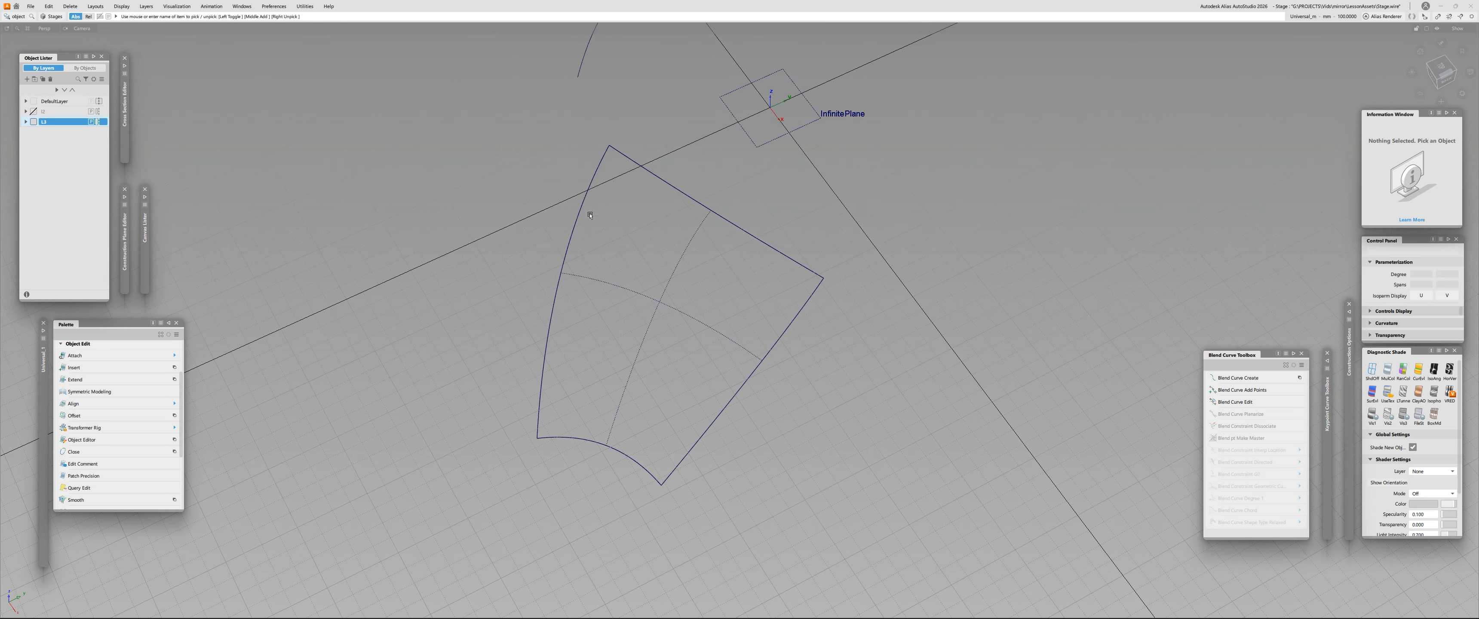
alt+shift+drag(606, 247, 564, 325)
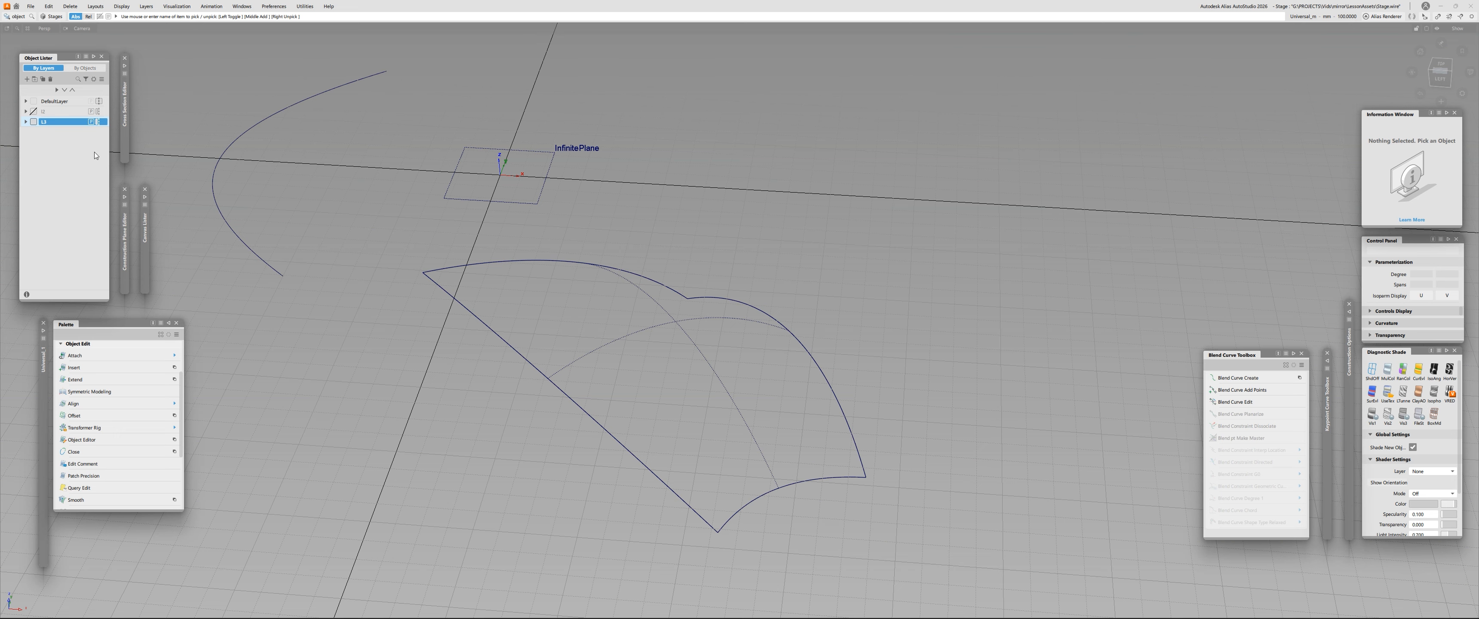
- Swap the surface's layer for the layer holding the cube, restore both layers' visibility, and reactivate the surface's layer
click(33, 122)
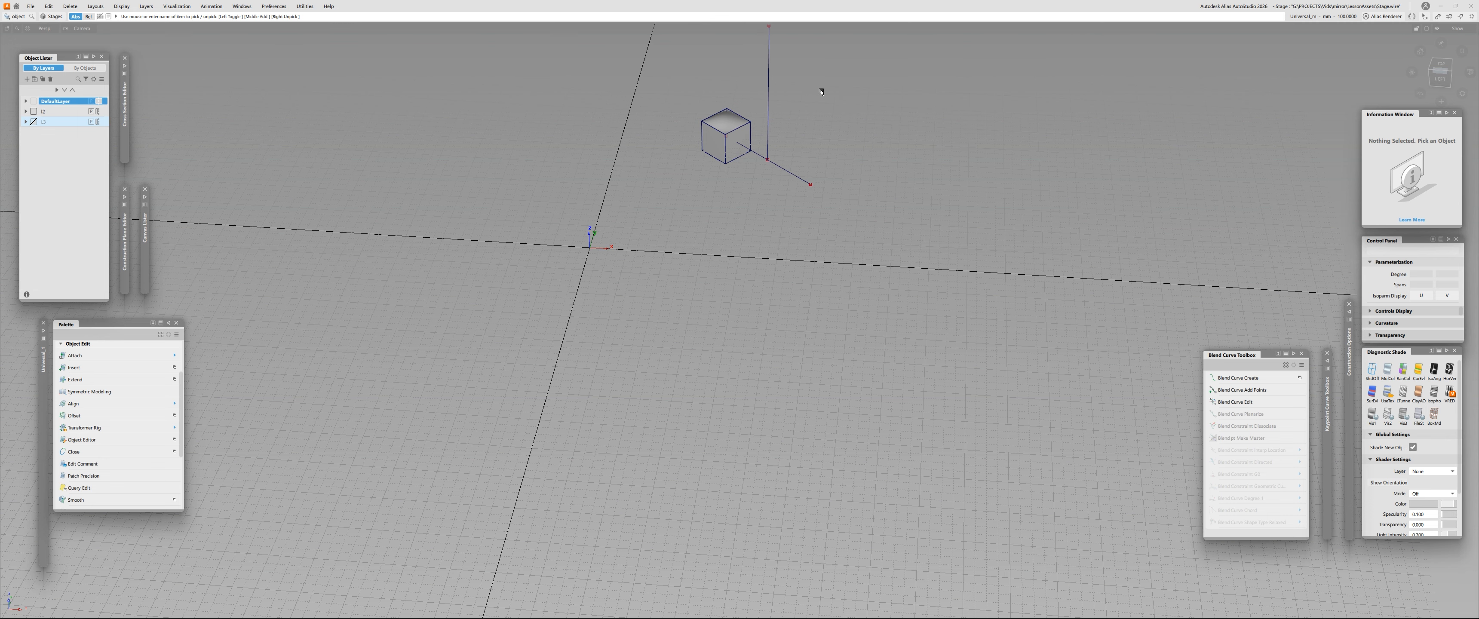
click(33, 112)
click(33, 122)
mouse_move(664, 305)
alt+shift+right_down()
mouse_move(696, 284)
mouse_move(654, 304)
alt+shift+right_up()
alt+shift+middle_drag(654, 304, 646, 293)
alt+shift+drag(635, 302, 636, 311)
click(52, 121)
- Place a new reference plane freehand near the middle of the surface
ctrl+shift+drag(746, 178, 704, 198)
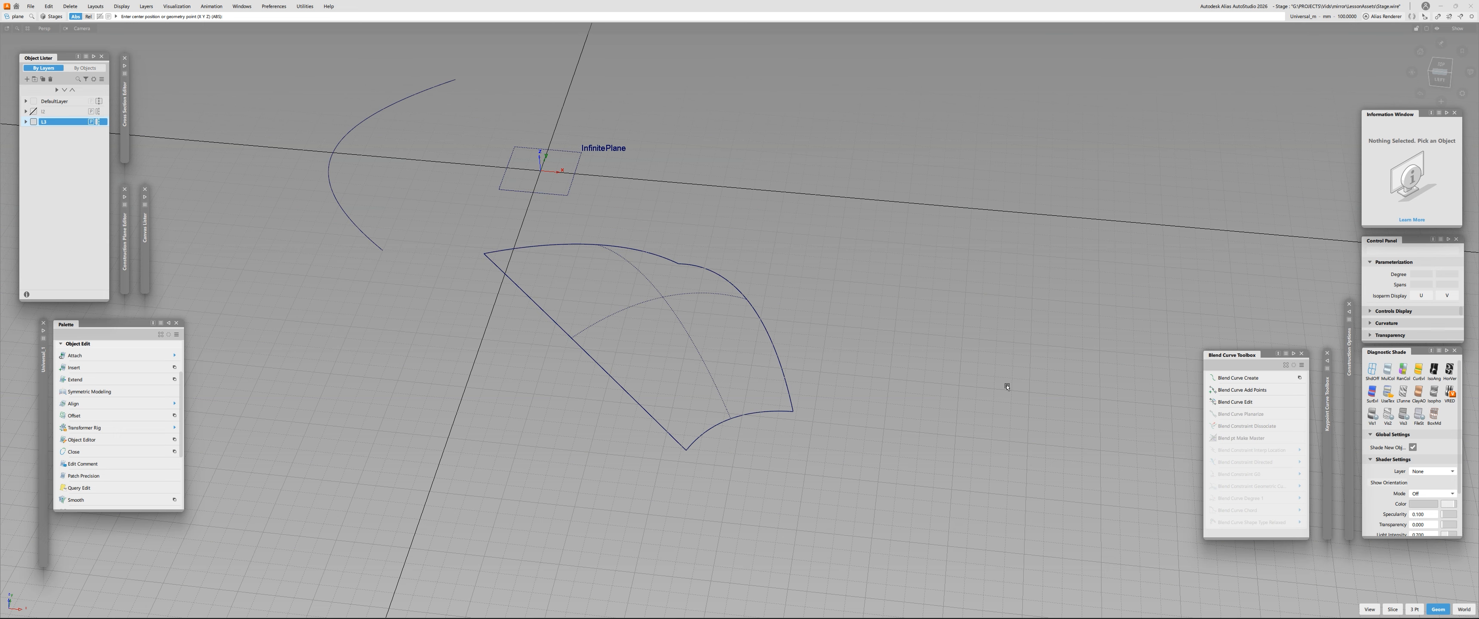
drag(597, 322, 643, 321)
alt+shift+drag(762, 349, 498, 328)
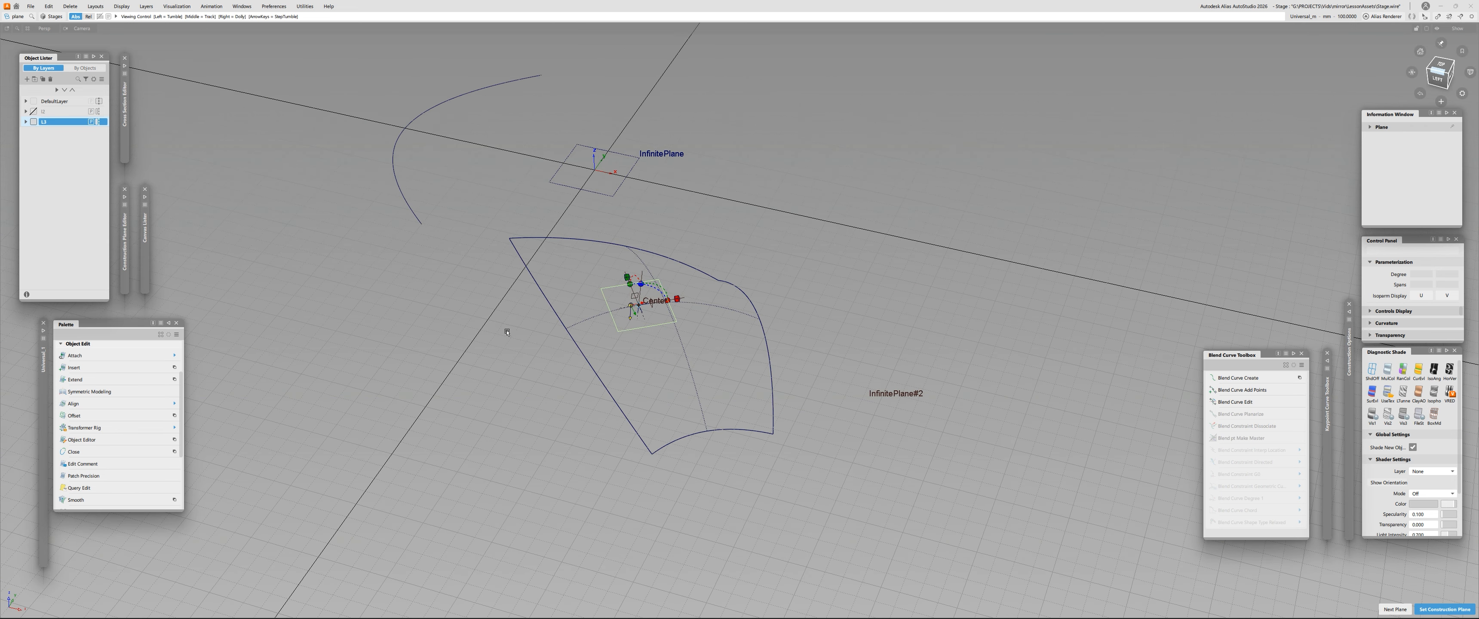
- Rotate and position the new reference plane freehand so it sits at an angle to the world axes over the surface
alt+shift+drag(599, 336, 545, 325)
key(space)
alt+shift+right_drag(529, 322, 454, 319)
alt+shift+drag(563, 316, 508, 311)
mouse_move(509, 310)
alt+shift+right_down()
mouse_move(550, 288)
mouse_move(511, 292)
alt+shift+right_up()
alt+shift+drag(540, 294, 505, 294)
ctrl+shift+right_drag(485, 263, 484, 263)
ctrl+shift+middle_drag(484, 262, 505, 281)
alt+shift+drag(620, 298, 693, 265)
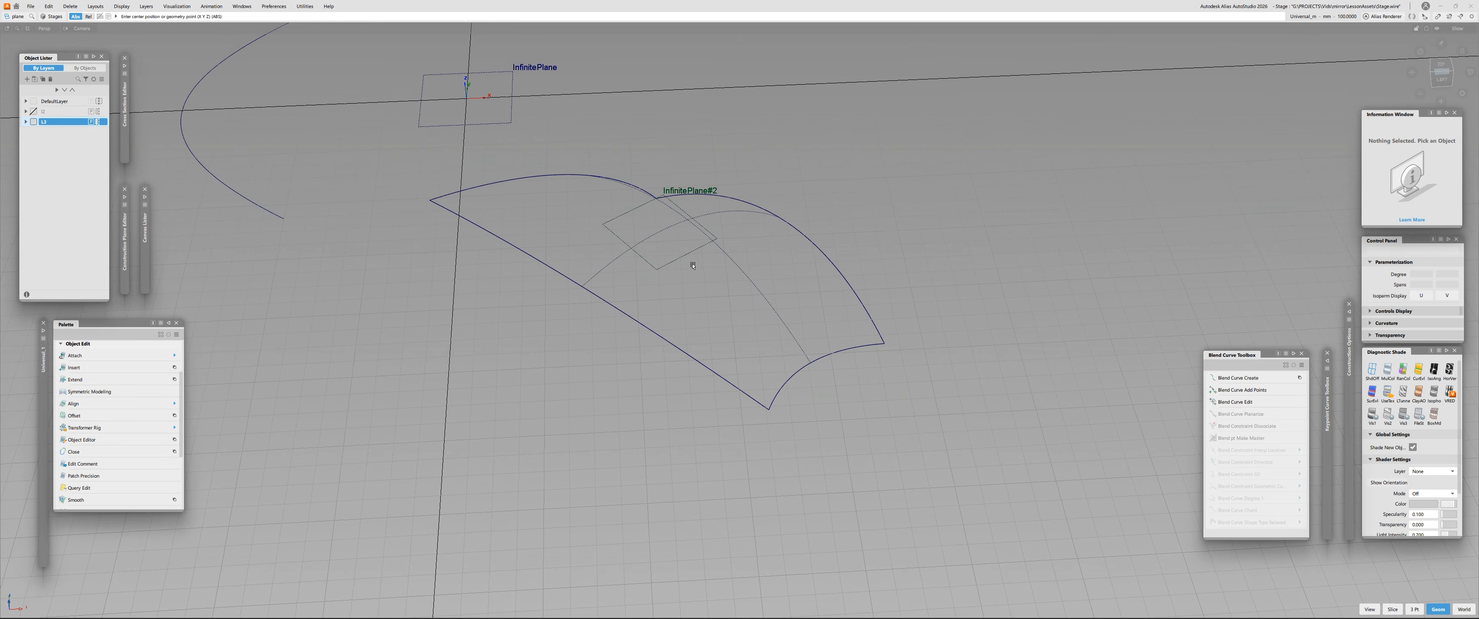
click(679, 262)
click(537, 252)
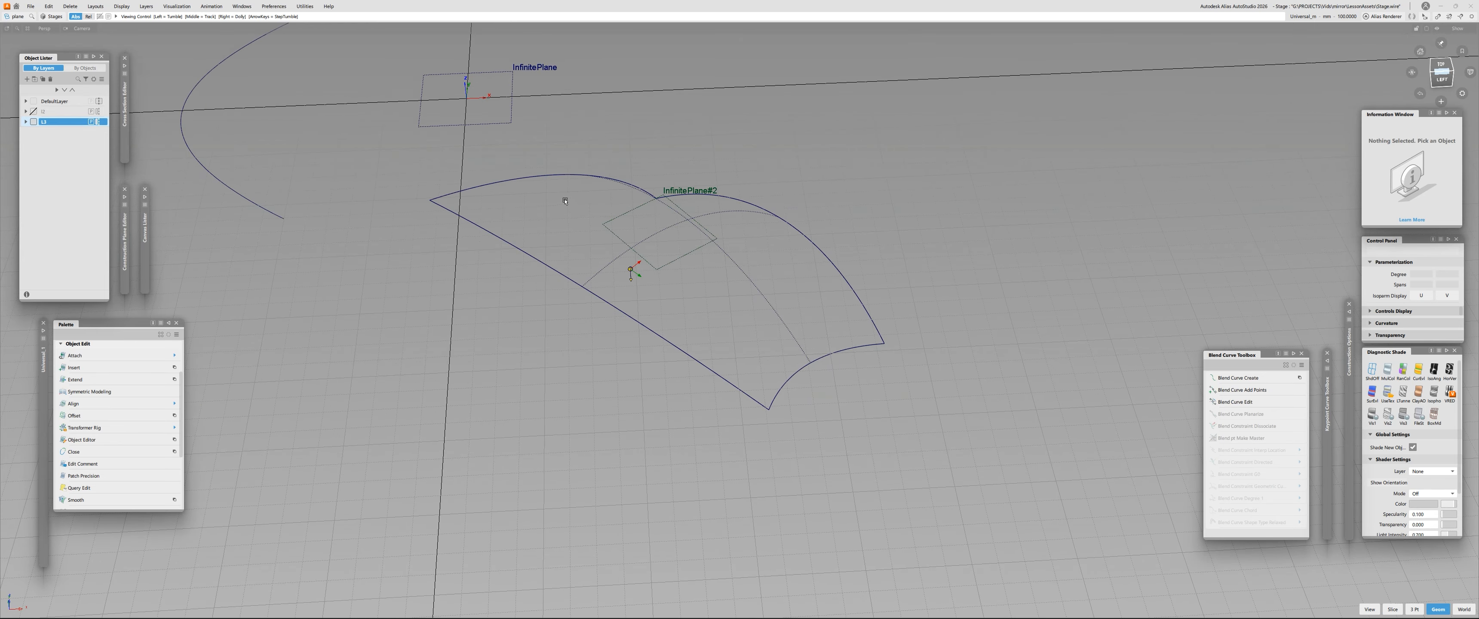
alt+shift+right_drag(565, 198, 555, 221)
alt+shift+middle_drag(554, 221, 548, 257)
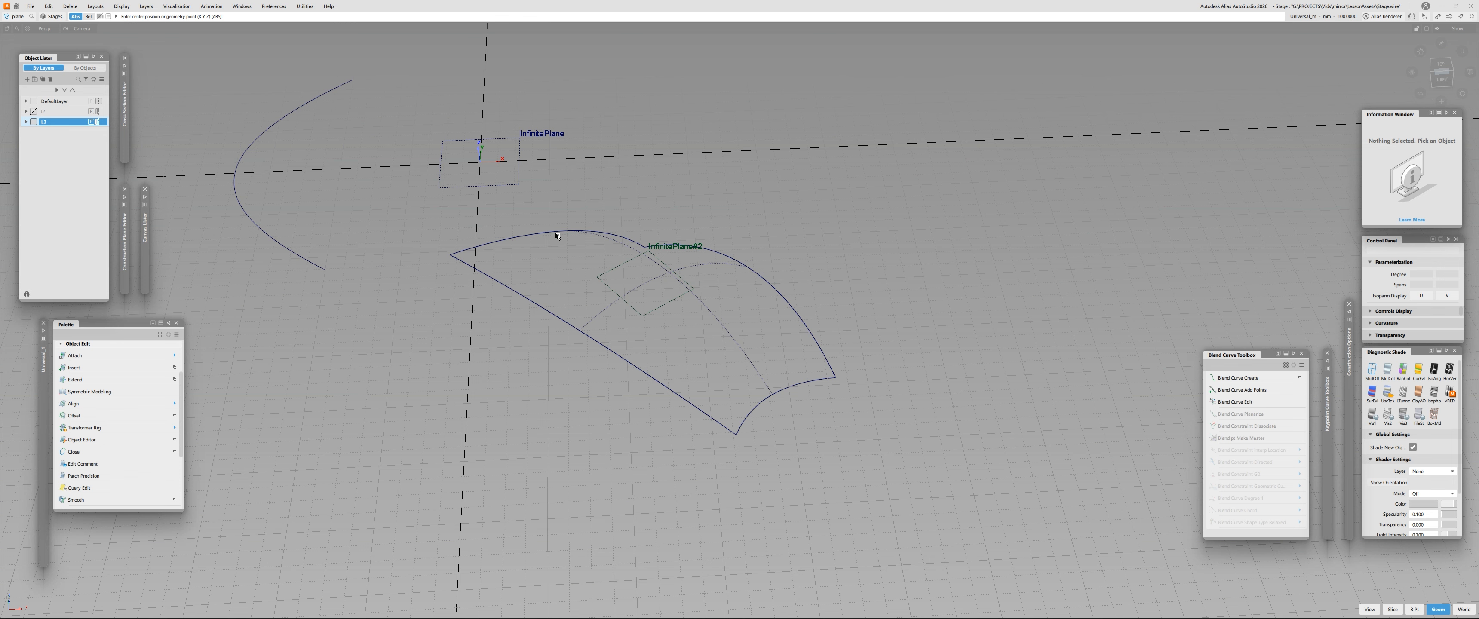
- Set the layer's symmetry plane by snapping it to the angled reference plane on the surface
click(146, 5)
mouse_move(207, 143)
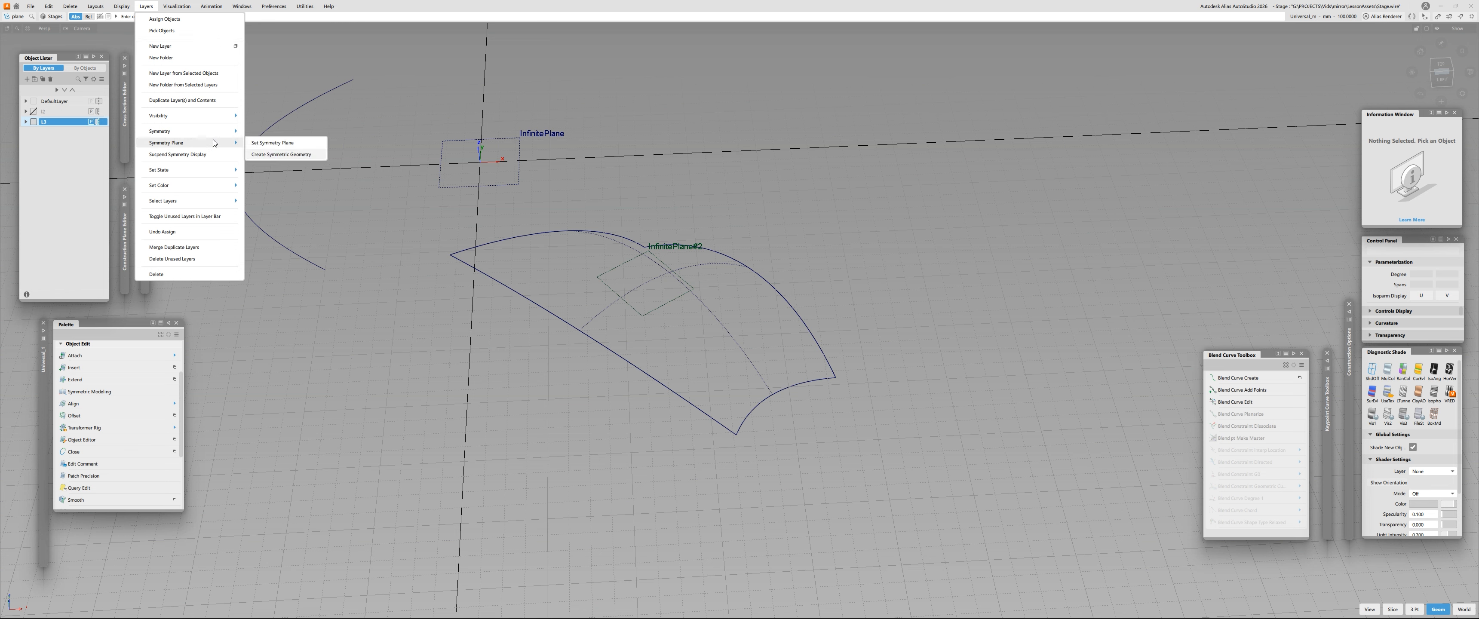
click(287, 143)
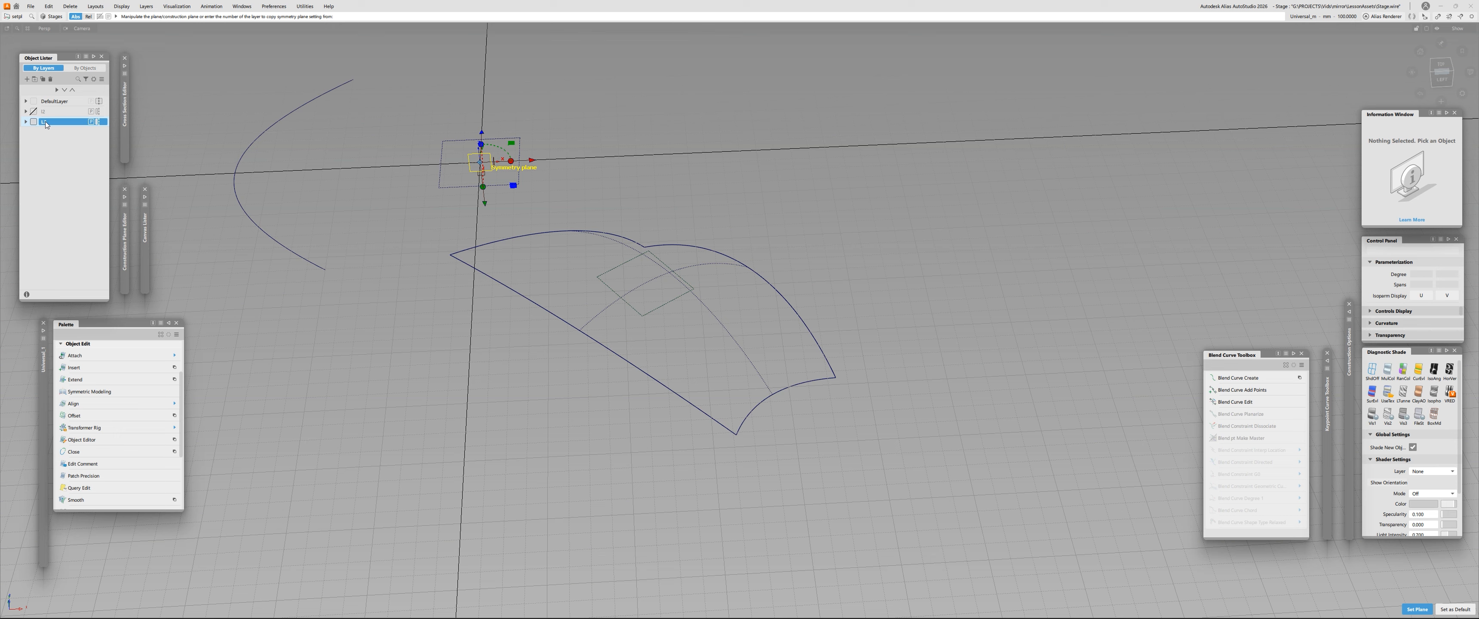
click(671, 303)
alt+shift+right_drag(551, 255, 651, 271)
alt+shift+middle_drag(736, 327, 640, 281)
alt+shift+drag(638, 282, 615, 276)
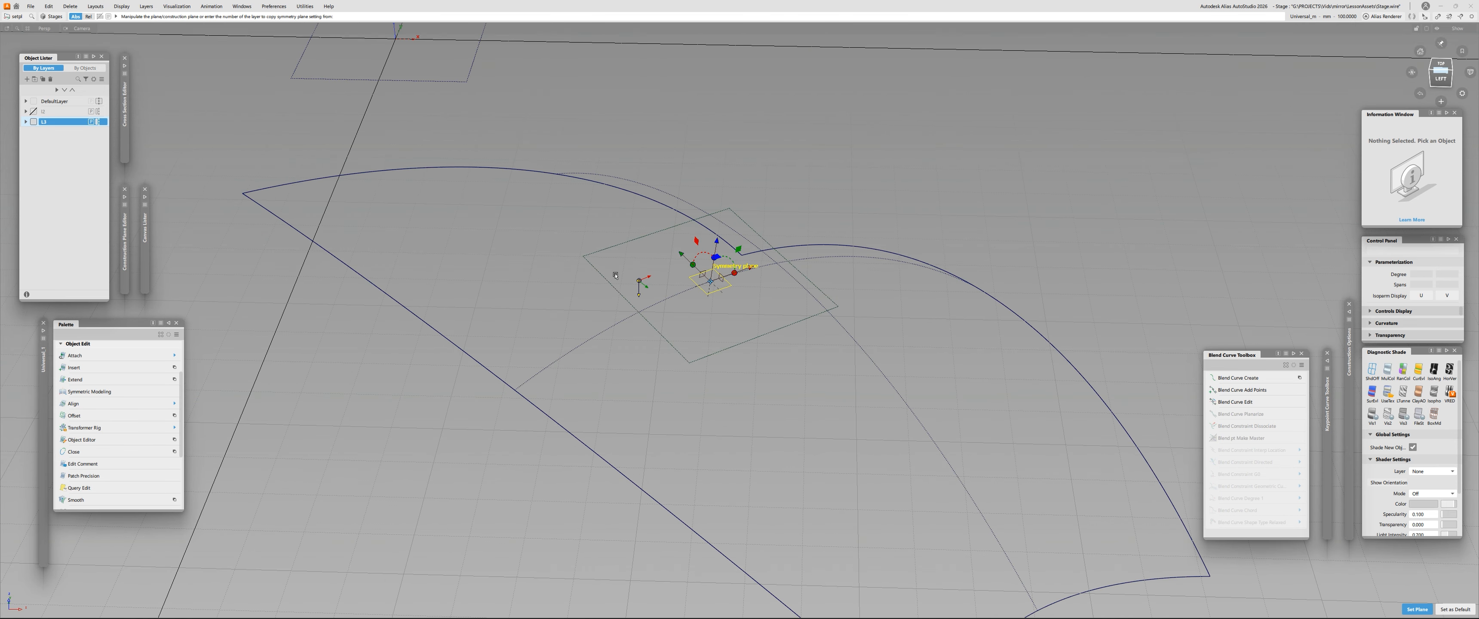
click(702, 275)
alt+shift+right_drag(643, 280, 540, 288)
alt+shift+drag(540, 289, 492, 284)
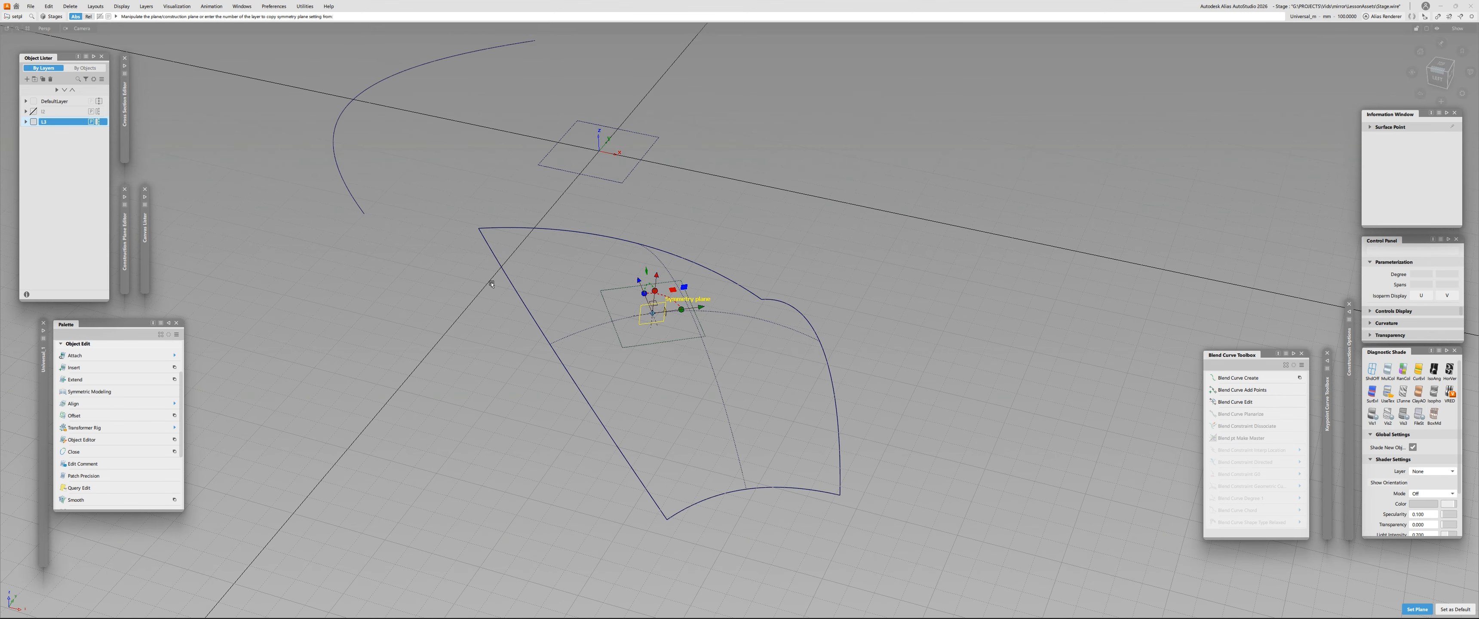
key(ctrl+p)
- Select the surface and apply Symmetric Modeling to it about the angled symmetry plane
alt+shift+click(494, 281)
alt+shift+right_drag(723, 288, 631, 291)
alt+shift+drag(631, 290, 450, 327)
alt+shift+right_drag(450, 327, 501, 304)
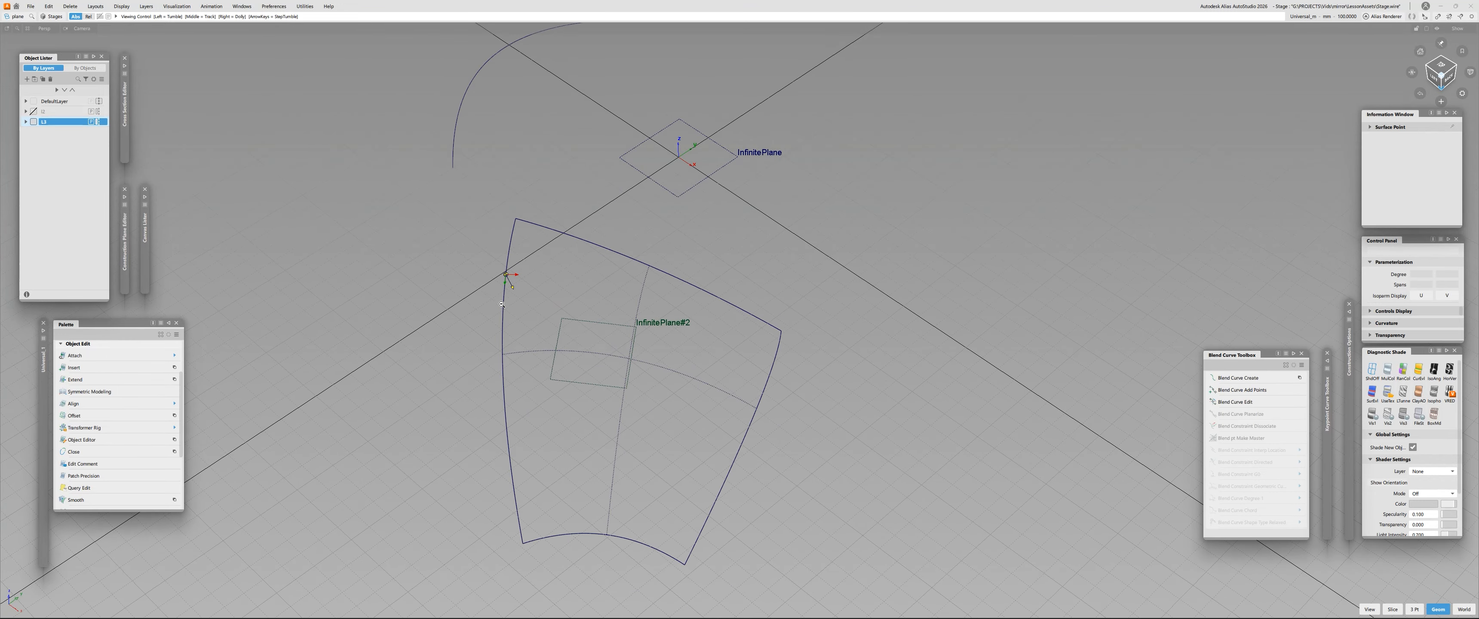
alt+shift+drag(534, 176, 460, 143)
alt+shift+drag(593, 154, 567, 213)
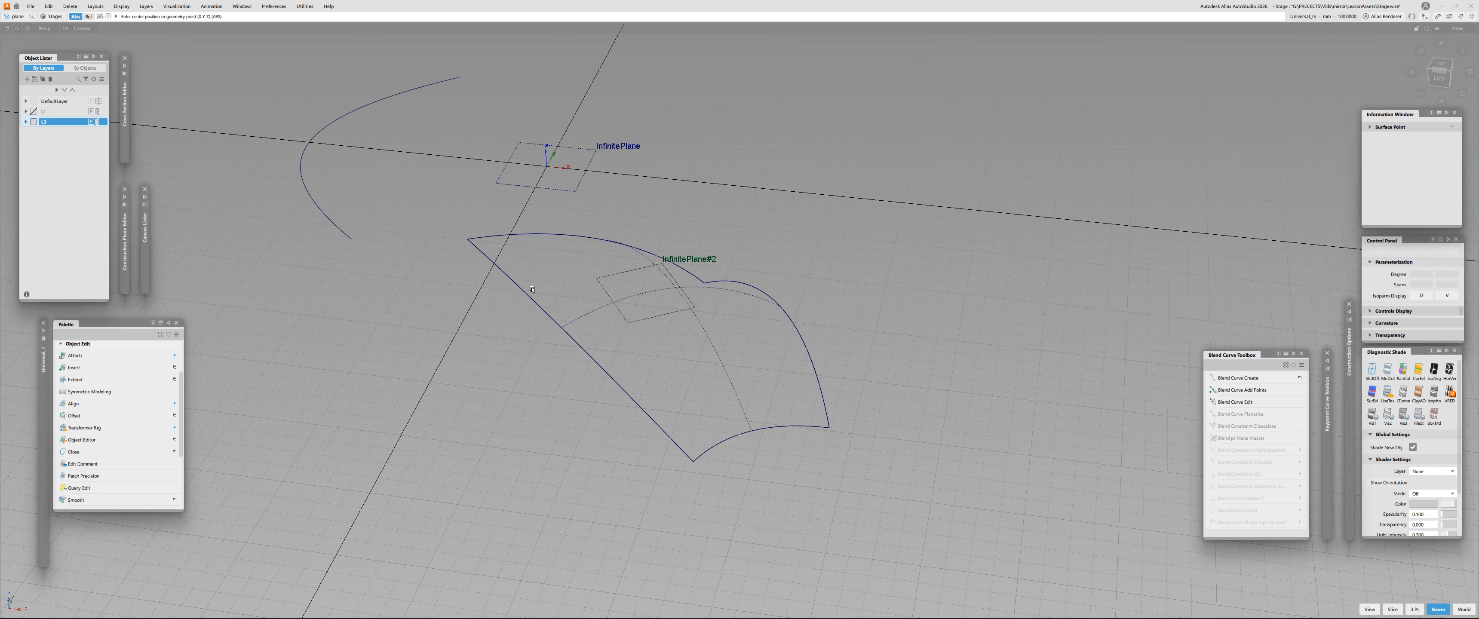
click(505, 277)
ctrl+shift+drag(533, 290, 328, 265)
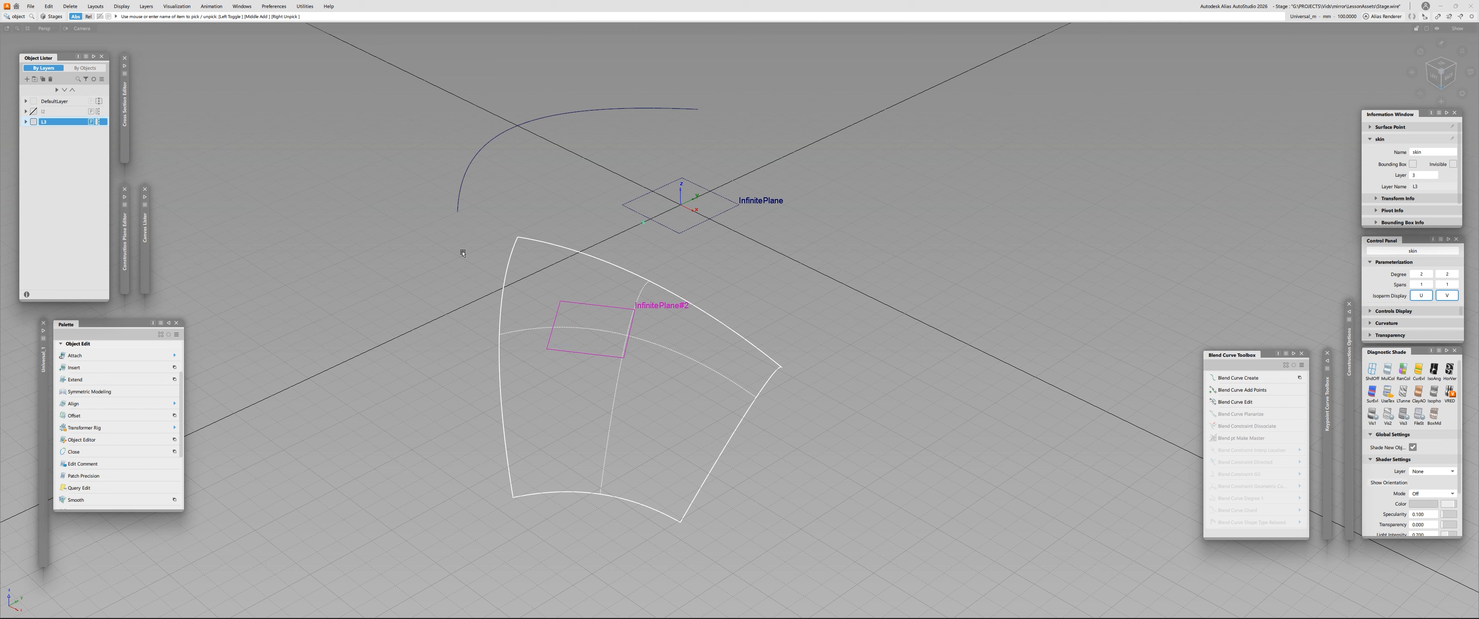
ctrl+shift+click(463, 253)
ctrl+shift+drag(463, 253, 400, 409)
key(space)
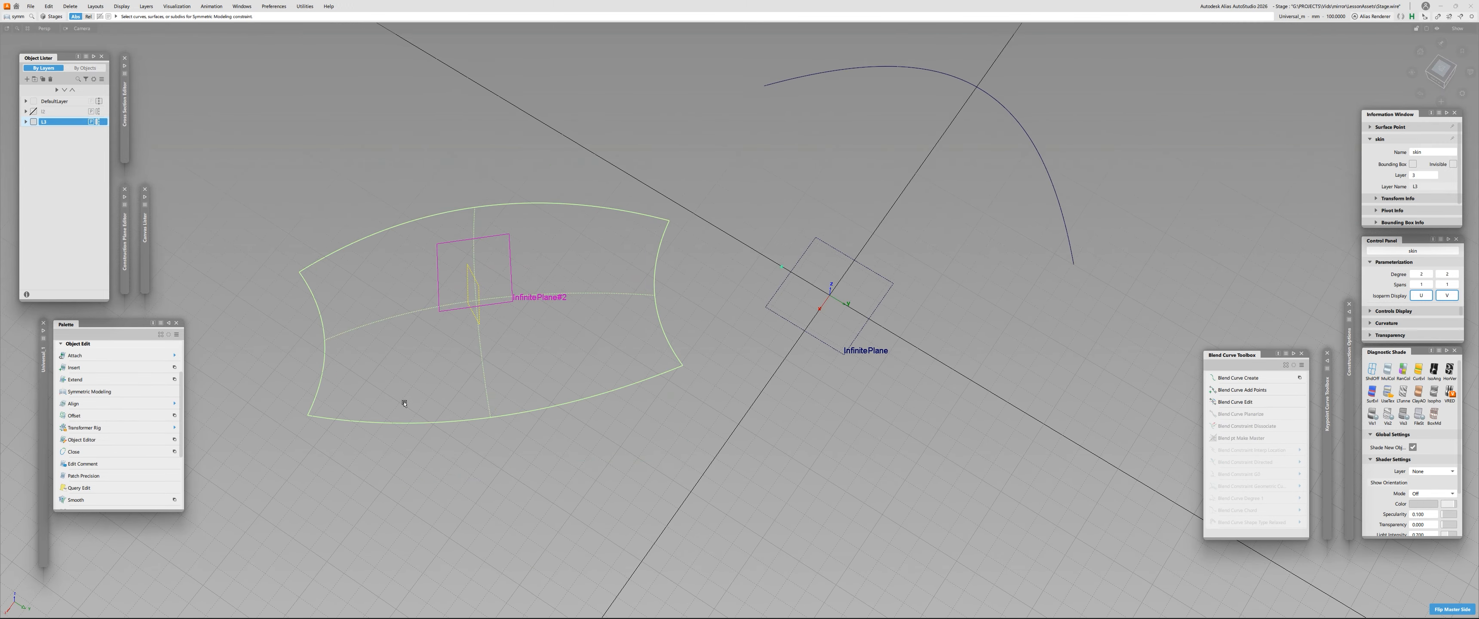
- Display the constrained surface's control points and move CVs freehand to test the symmetric reshaping
alt+shift+drag(416, 403, 503, 287)
ctrl+shift+drag(700, 287, 344, 285)
click(684, 324)
drag(373, 282, 423, 321)
ctrl+shift+middle_drag(423, 321, 442, 310)
drag(448, 306, 400, 310)
alt+shift+drag(401, 310, 454, 323)
ctrl+shift+drag(330, 292, 399, 365)
ctrl+shift+middle_drag(396, 344, 385, 282)
drag(373, 301, 373, 310)
alt+shift+drag(391, 313, 775, 306)
alt+shift+drag(715, 258, 527, 350)
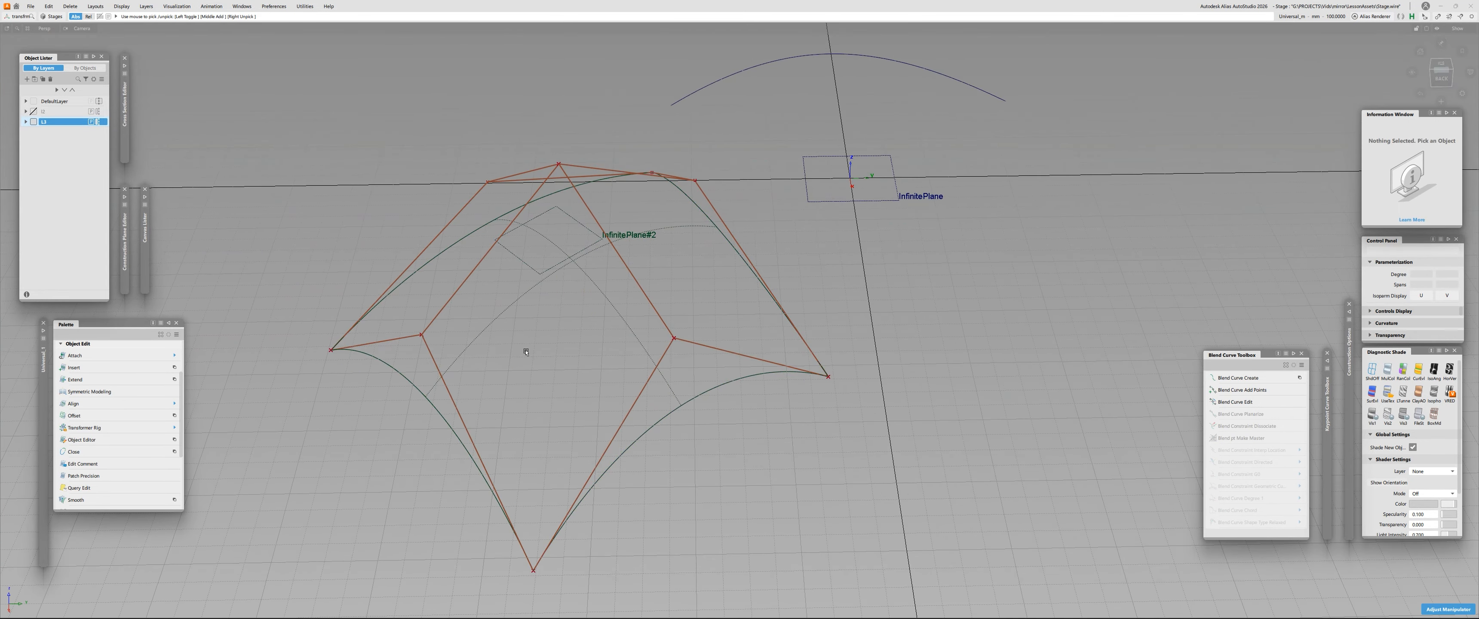
- Select the angled reference plane on the surface and delete its construction history
alt+shift+right_drag(556, 314, 539, 277)
alt+shift+drag(539, 277, 637, 233)
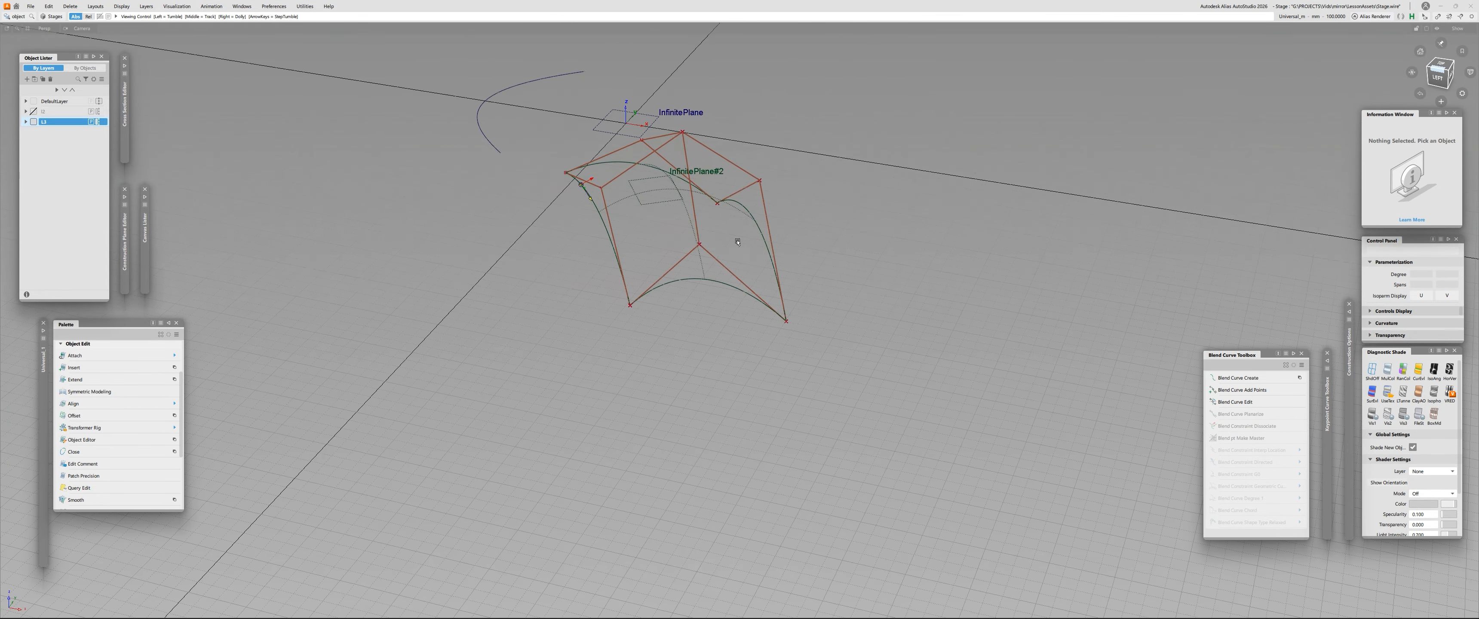
alt+shift+drag(637, 233, 709, 236)
alt+shift+middle_drag(709, 237, 736, 346)
alt+shift+right_drag(736, 345, 602, 196)
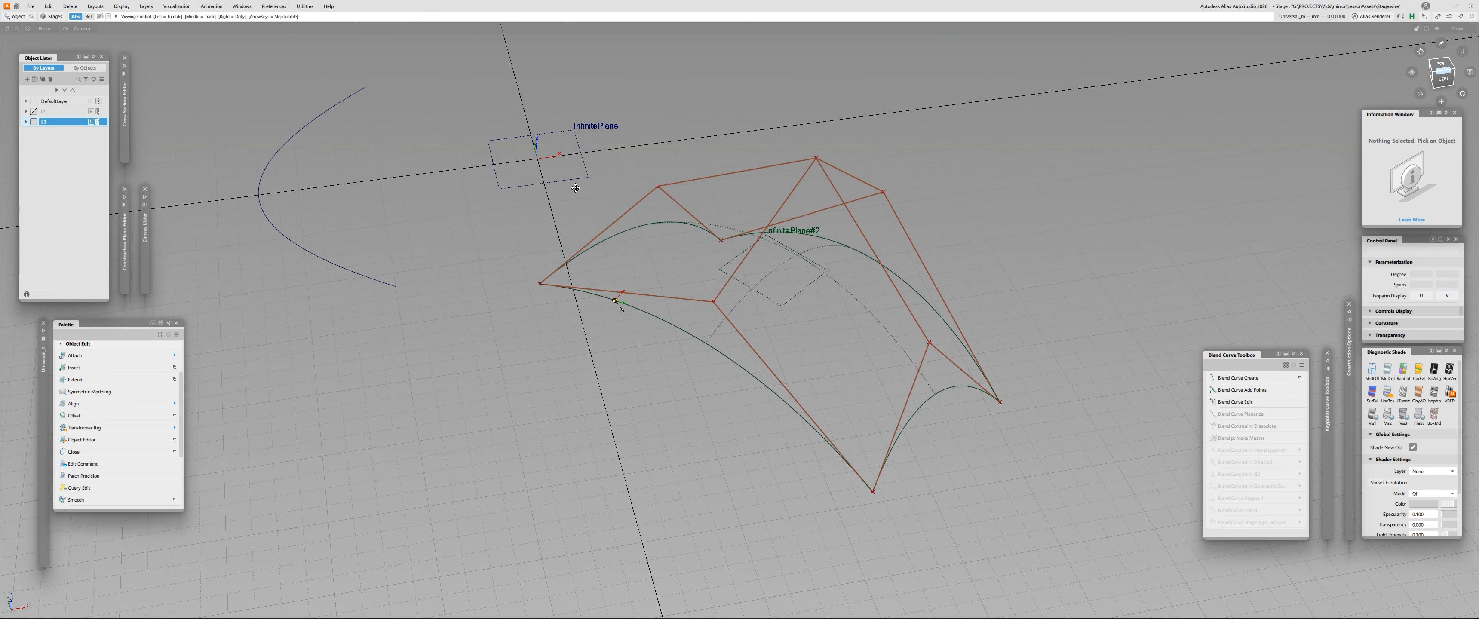
alt+shift+middle_drag(602, 196, 599, 220)
click(726, 287)
key(alt+c)
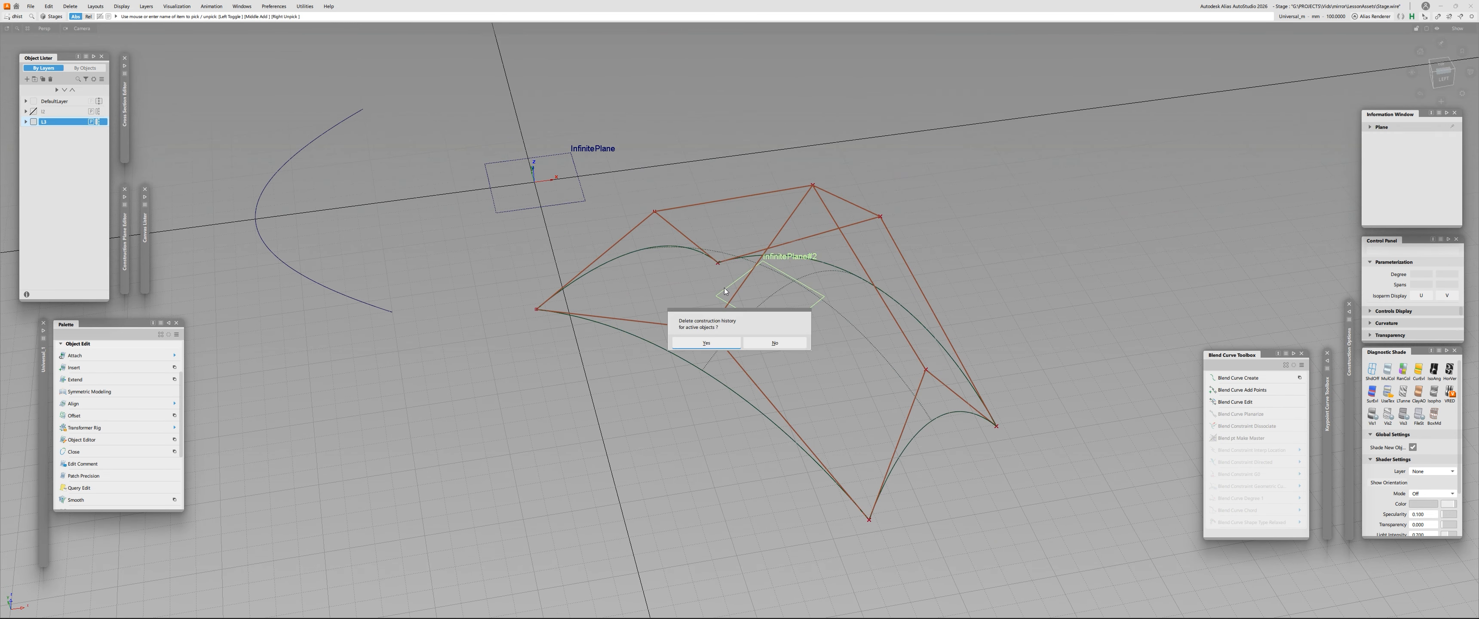
key(Return)
- Move the middle CV of the surface's long front edge downward, and clear the CV selection
alt+shift+right_drag(726, 287, 645, 288)
ctrl+shift+click(642, 262)
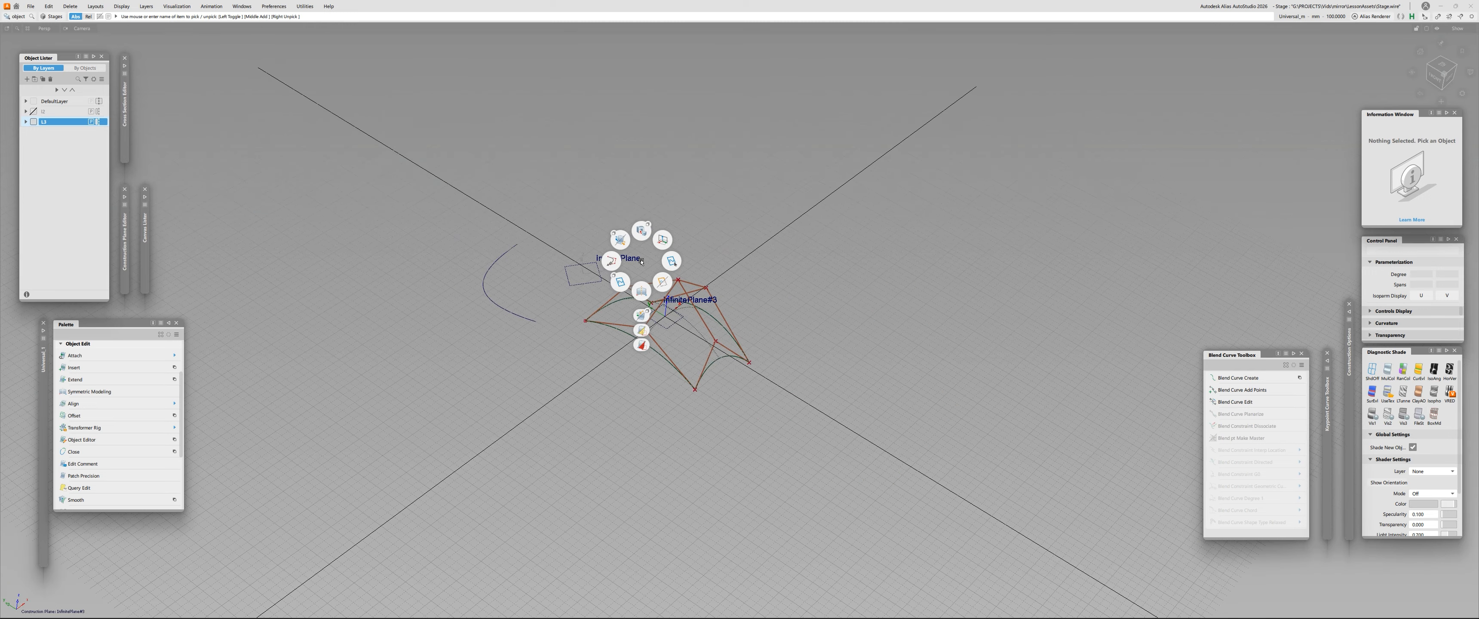
ctrl+shift+drag(642, 263, 657, 278)
alt+shift+drag(656, 278, 586, 282)
alt+shift+right_drag(585, 281, 623, 299)
alt+shift+drag(623, 299, 623, 334)
click(717, 325)
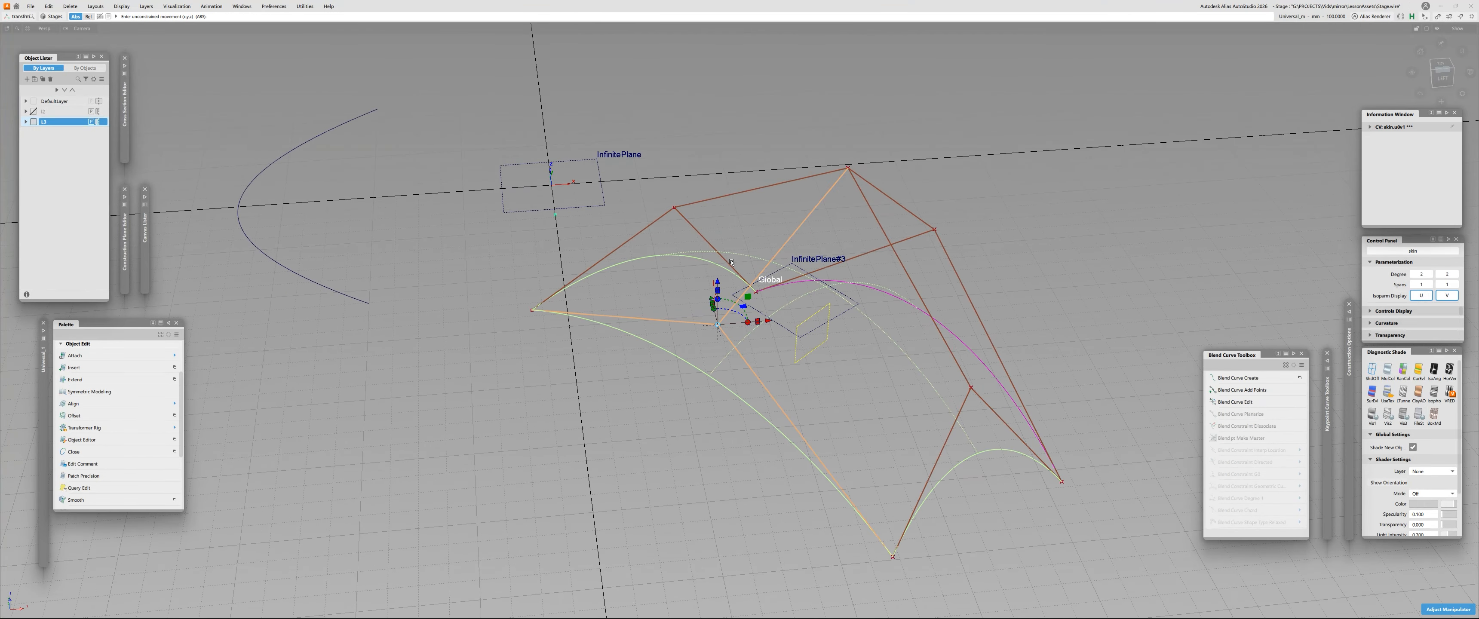
drag(717, 282, 714, 321)
click(1072, 452)
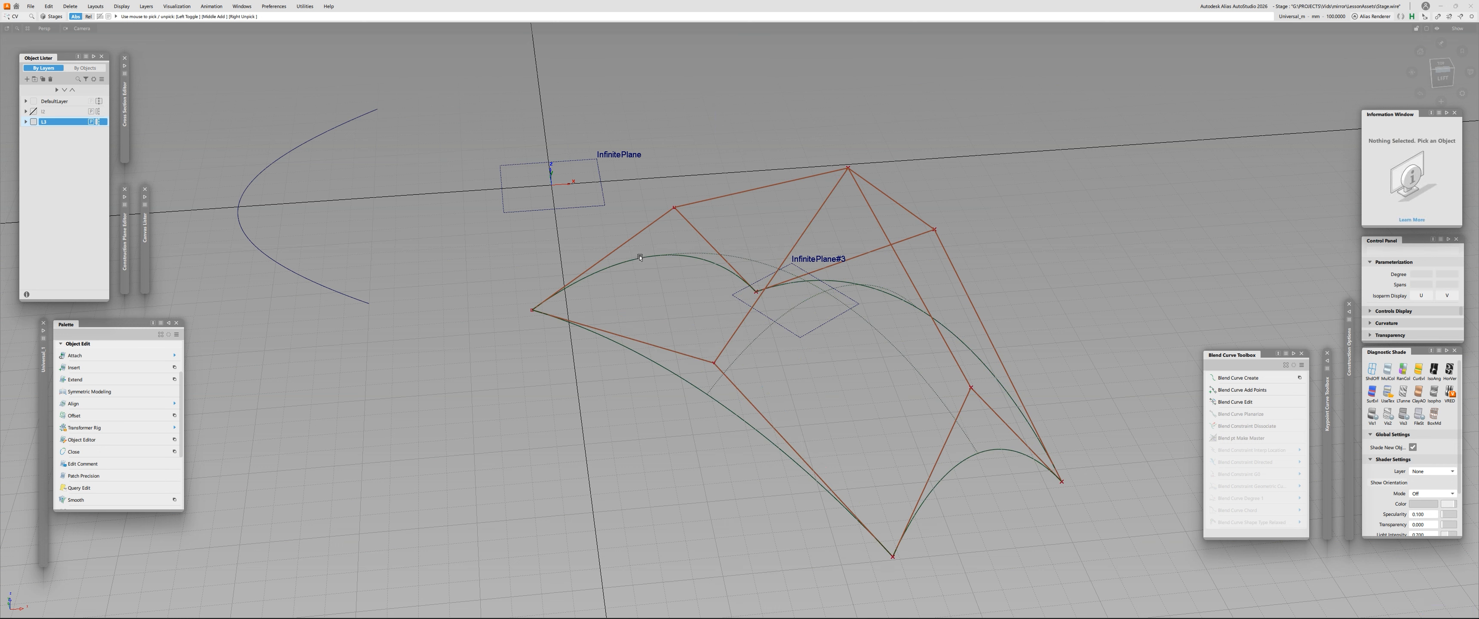
- Redefine the L3 layer's symmetry plane by aligning it with the reference plane at the world origin
alt+shift+drag(664, 287, 625, 265)
click(145, 5)
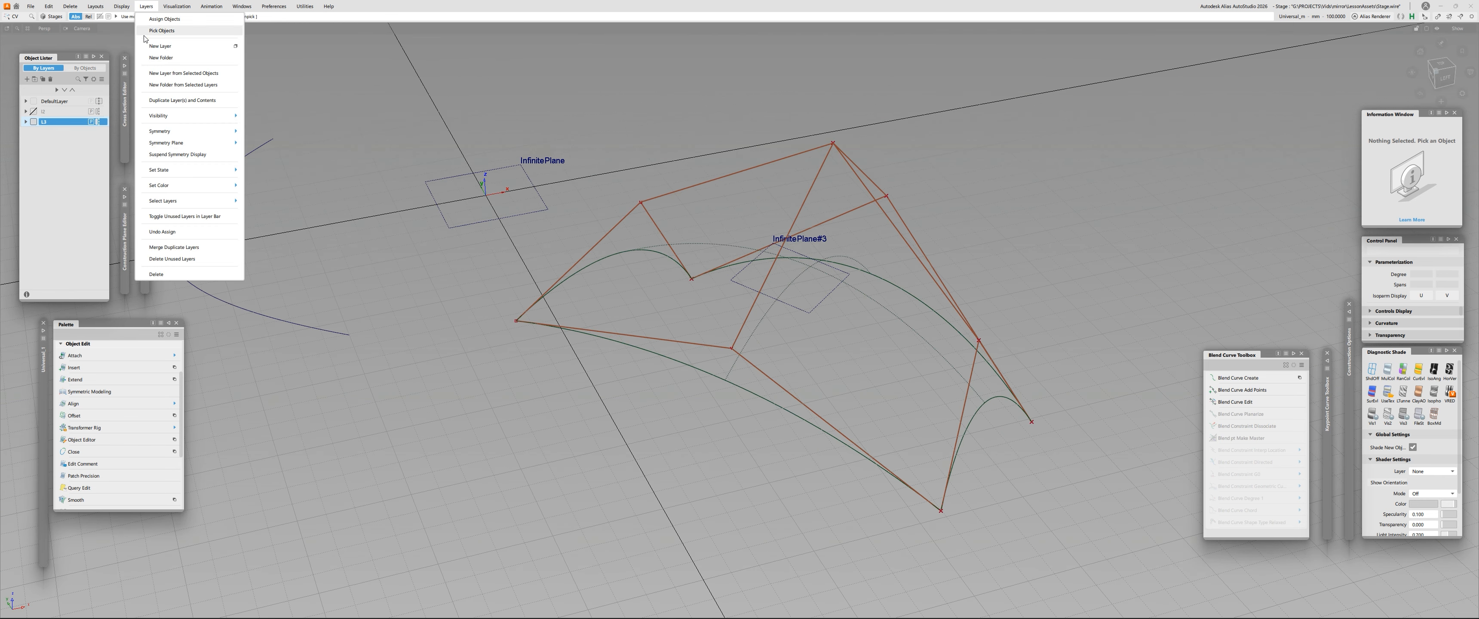
mouse_move(190, 147)
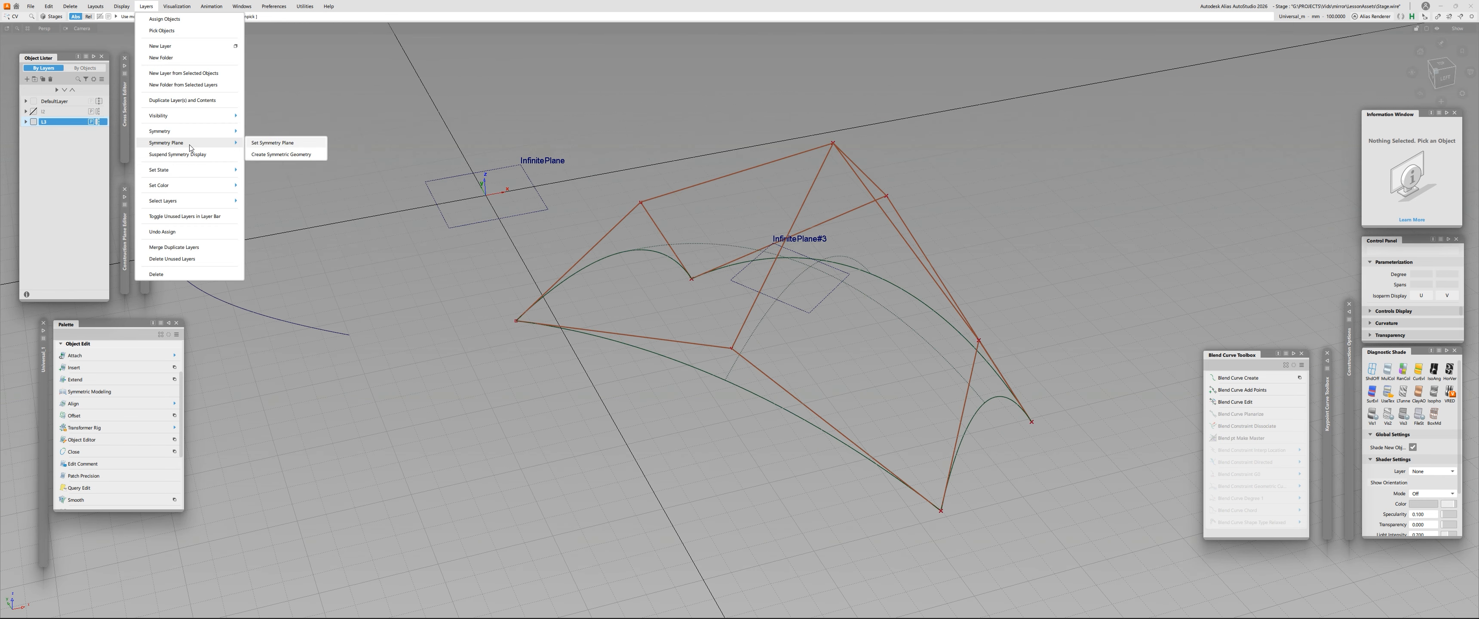
click(292, 145)
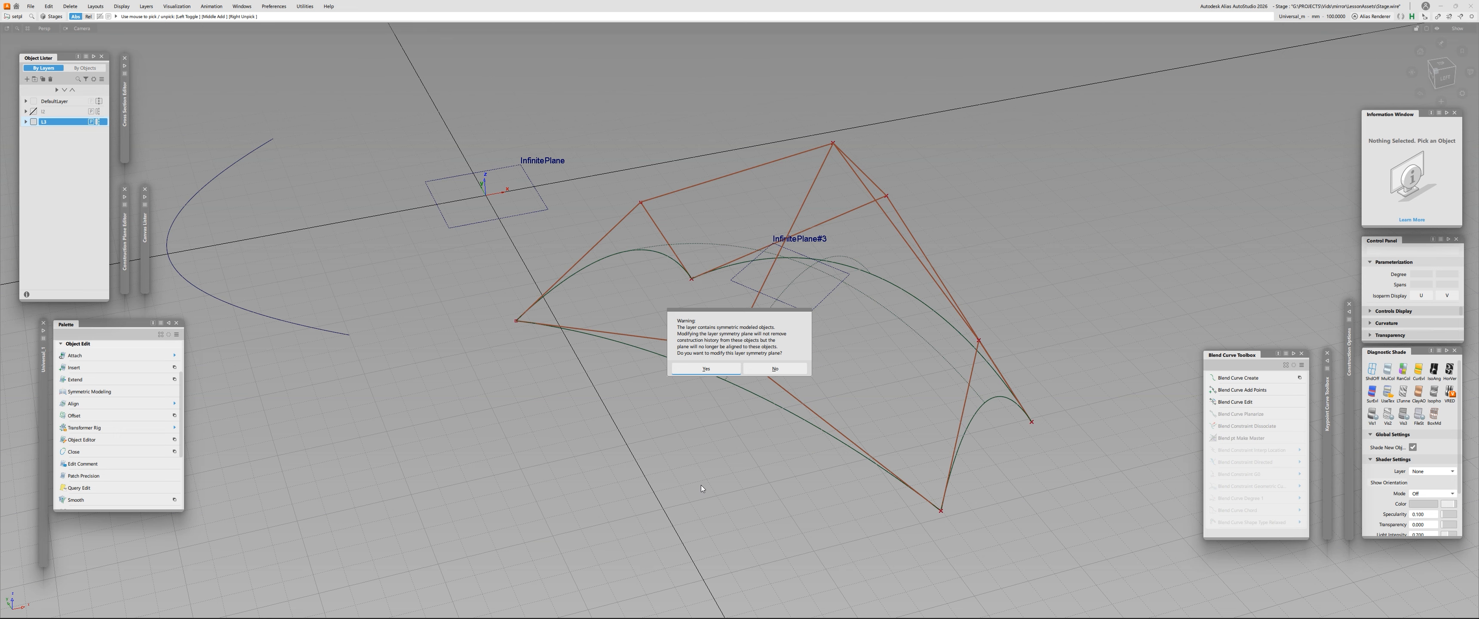
click(705, 368)
alt+shift+drag(464, 163, 507, 137)
click(511, 177)
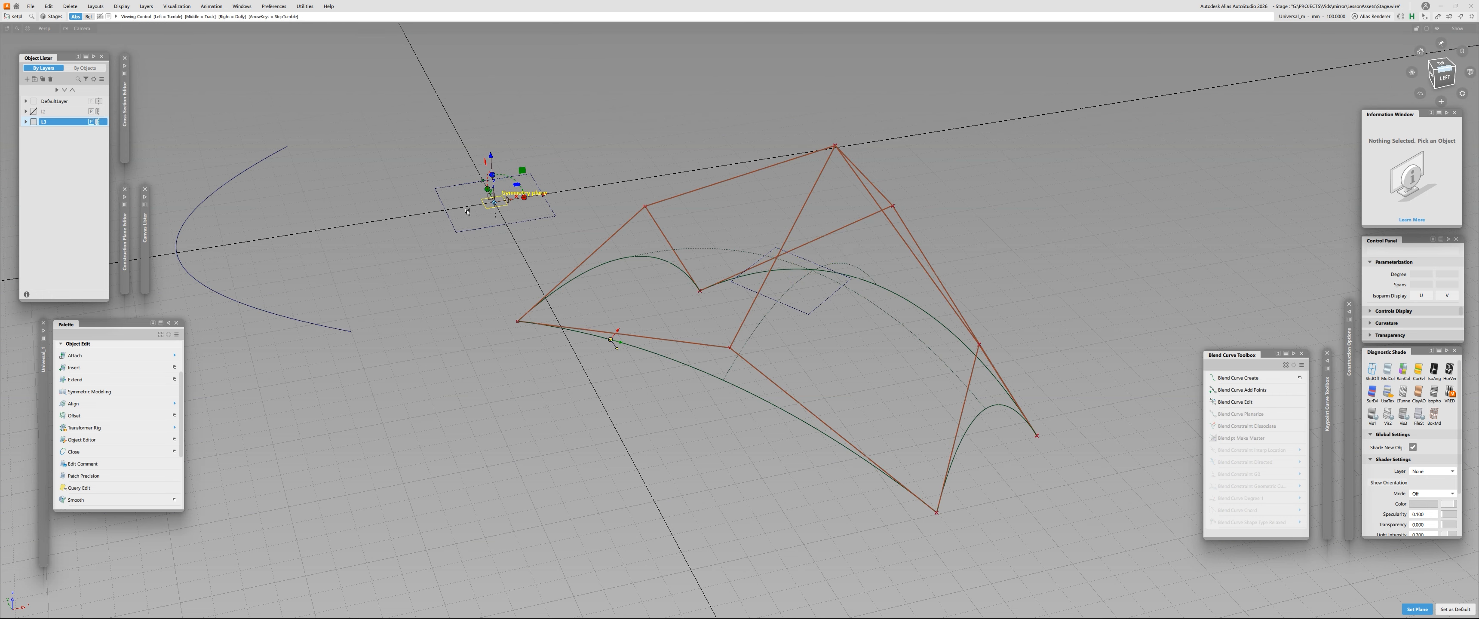
alt+shift+drag(612, 335, 657, 340)
alt+shift+drag(451, 214, 495, 245)
alt+shift+right_drag(495, 246, 514, 244)
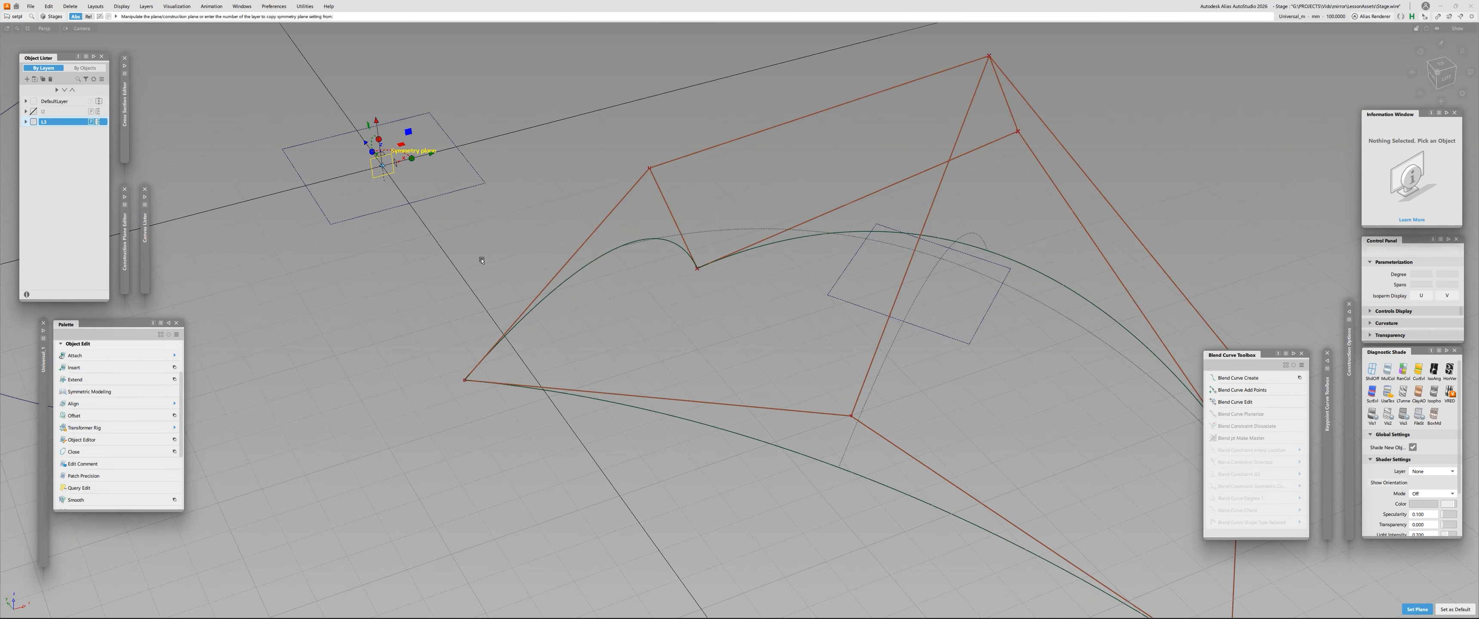
ctrl+shift+drag(482, 261, 511, 254)
alt+shift+right_drag(511, 255, 488, 258)
alt+shift+drag(488, 258, 488, 266)
alt+shift+right_drag(488, 266, 505, 267)
alt+shift+drag(505, 267, 505, 274)
- Switch the L3 layer's symmetry on to inspect the surface mirrored about the new plane, and switch it off again
click(102, 122)
click(102, 122)
click(101, 122)
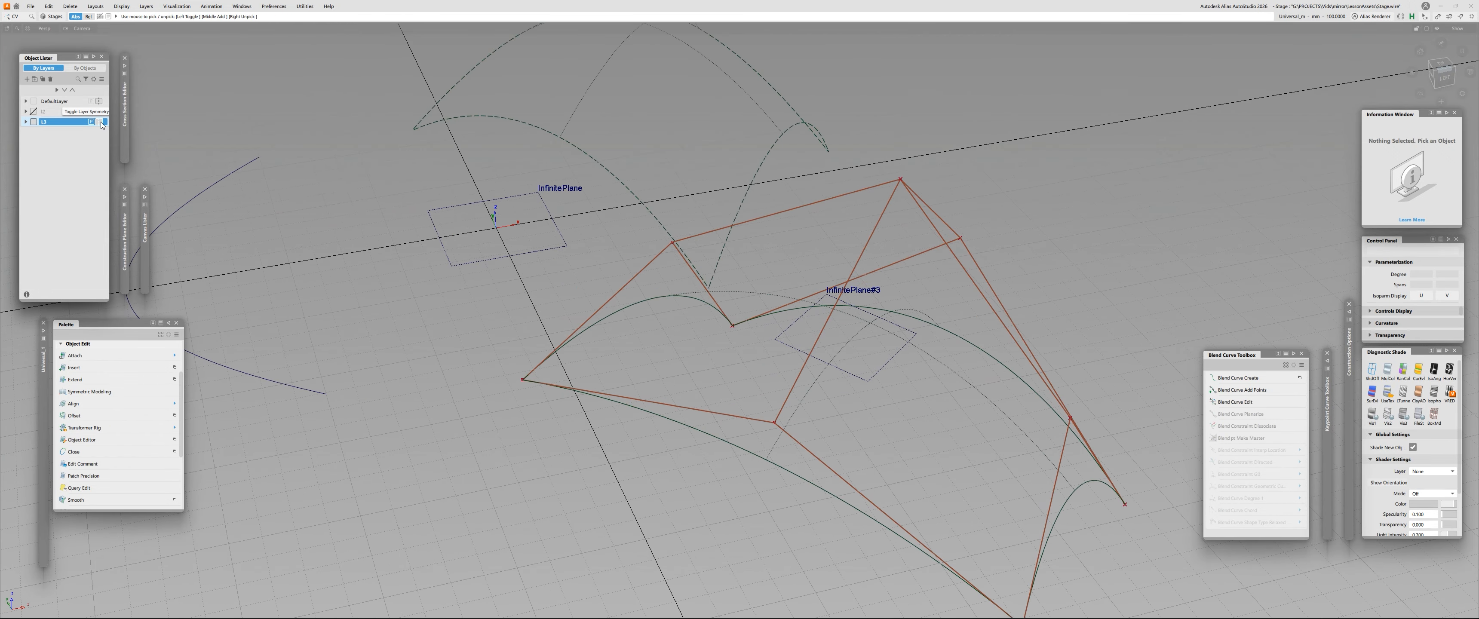
alt+shift+right_drag(535, 261, 498, 267)
alt+shift+drag(498, 267, 498, 292)
alt+shift+right_drag(497, 292, 536, 289)
click(98, 123)
- Select the surface and try moving the middle CV of its near short edge
alt+shift+middle_drag(831, 436, 747, 356)
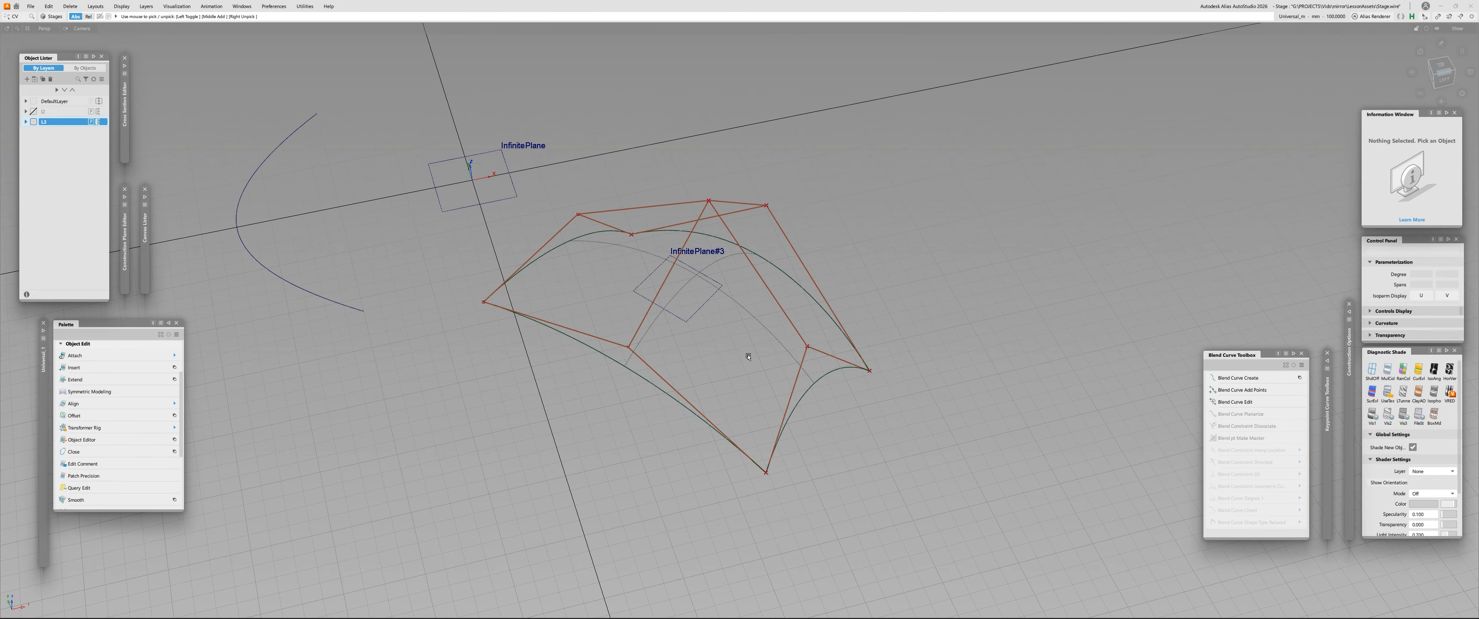
click(747, 356)
alt+shift+drag(791, 352, 730, 336)
ctrl+shift+drag(729, 335, 746, 359)
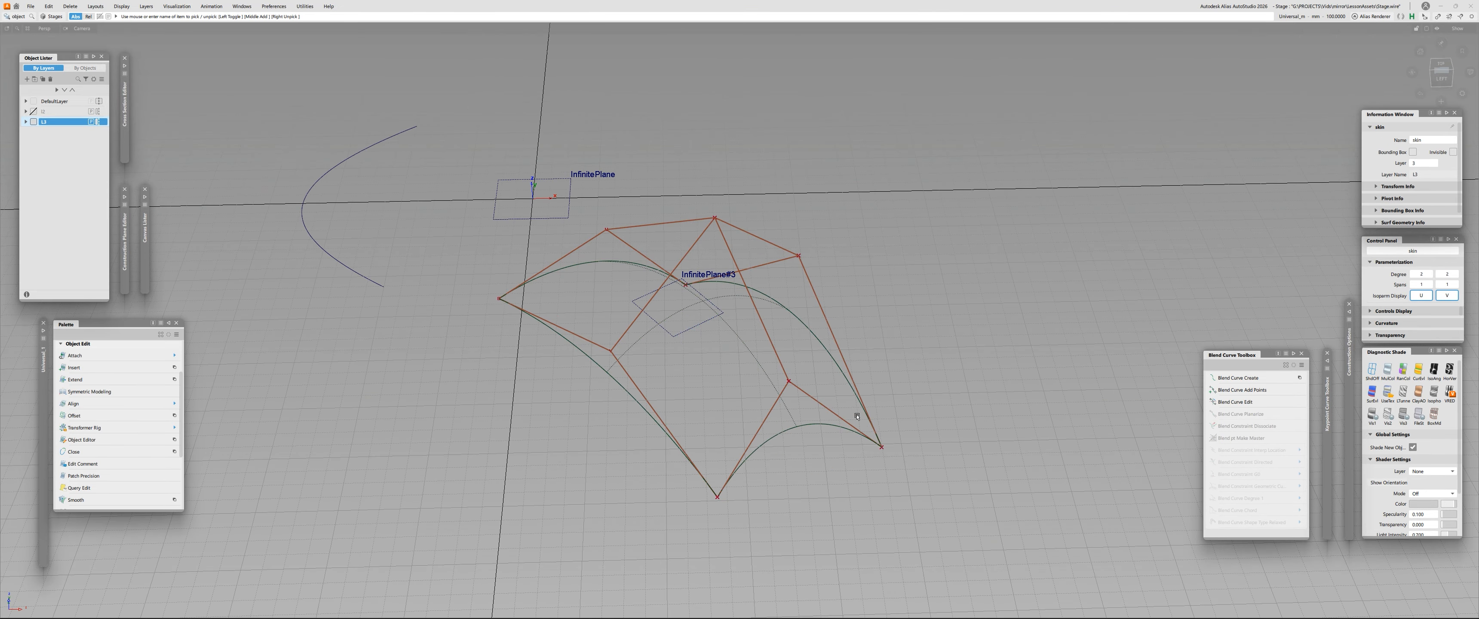
click(789, 381)
ctrl+shift+middle_drag(787, 381, 782, 357)
mouse_move(789, 342)
mouse_down()
mouse_move(789, 250)
mouse_move(789, 336)
mouse_up()
alt+shift+drag(849, 414, 724, 454)
ctrl+shift+drag(724, 453, 747, 482)
- Move the surface's rear corner CV freehand to test the symmetric reshaping, and clear the CV selection
click(753, 486)
click(754, 486)
click(753, 486)
ctrl+shift+middle_drag(824, 539, 822, 516)
key(space)
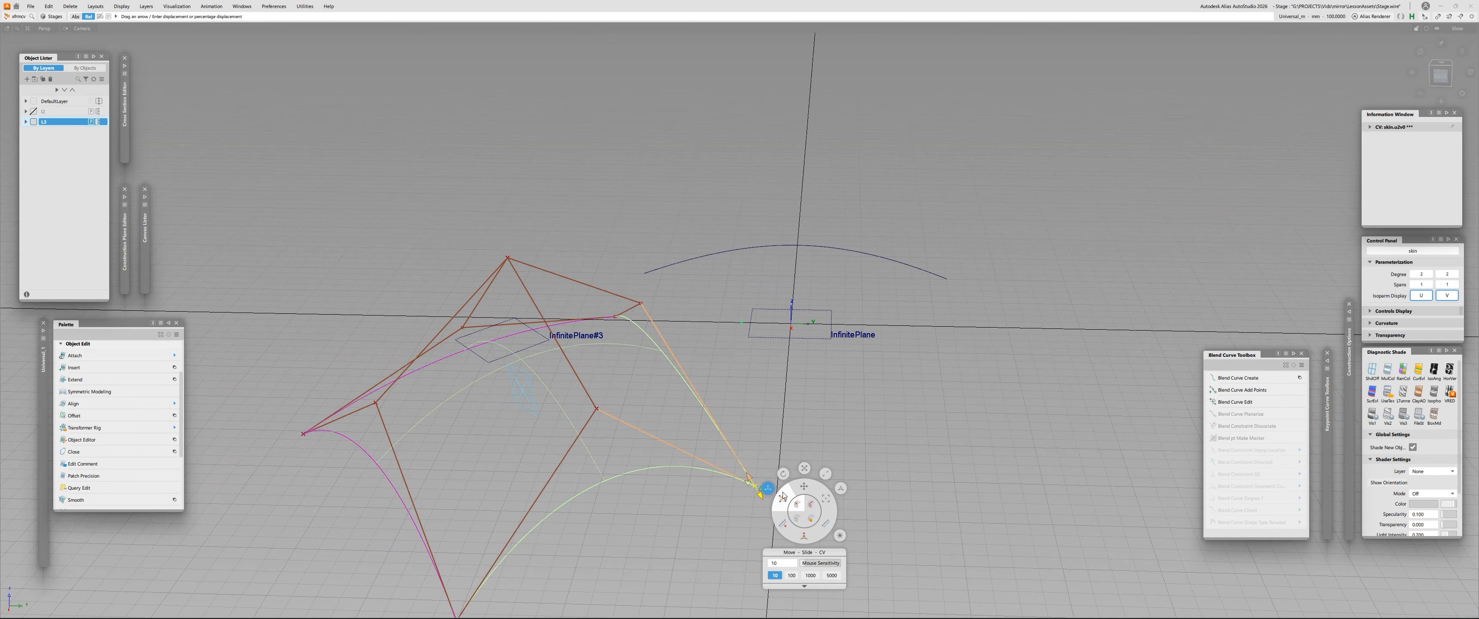
click(784, 498)
drag(749, 439, 631, 391)
alt+shift+drag(517, 380, 761, 423)
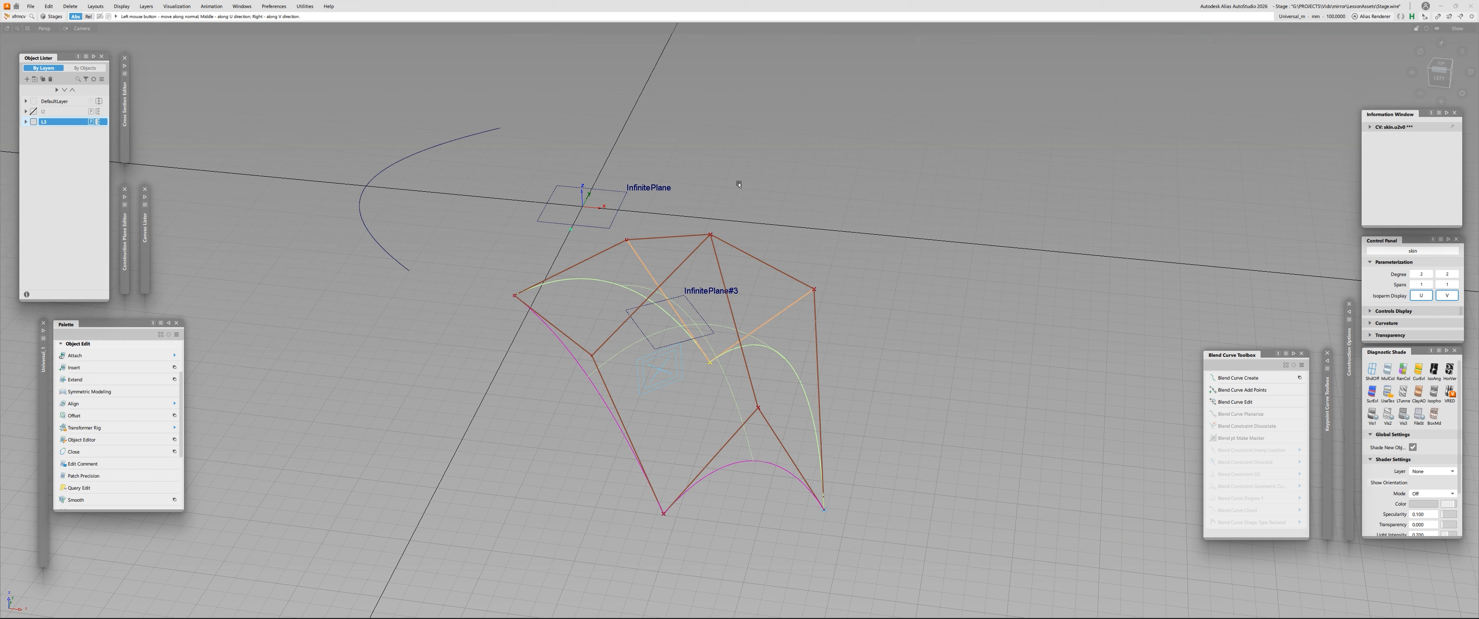
shift+click(558, 403)
alt+shift+drag(558, 404, 582, 419)
click(98, 123)
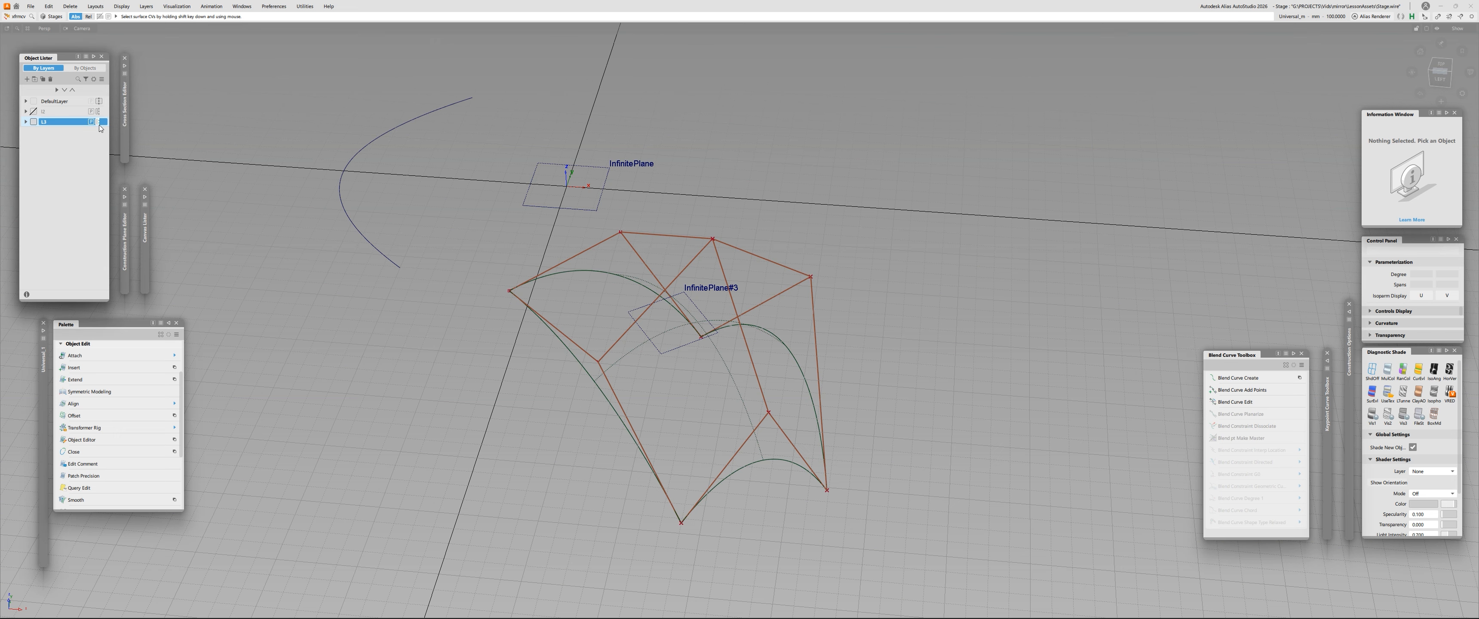
- Select the surface, delete its construction history, and deselect it
click(706, 382)
key(ctrl+h)
key(Return)
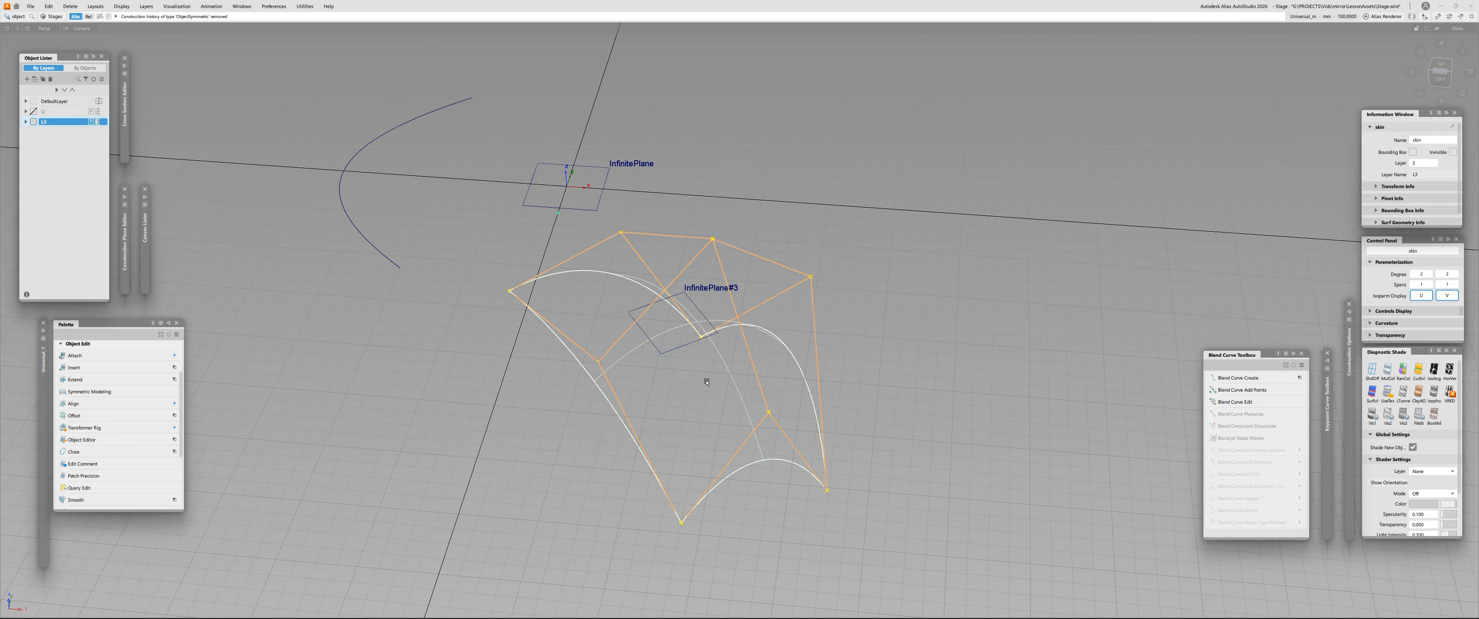
click(707, 381)
- Delete the angled reference plane on the surface and hide the surface's control points
alt+shift+drag(706, 382, 632, 363)
click(635, 367)
key(Delete)
alt+shift+drag(635, 367, 677, 347)
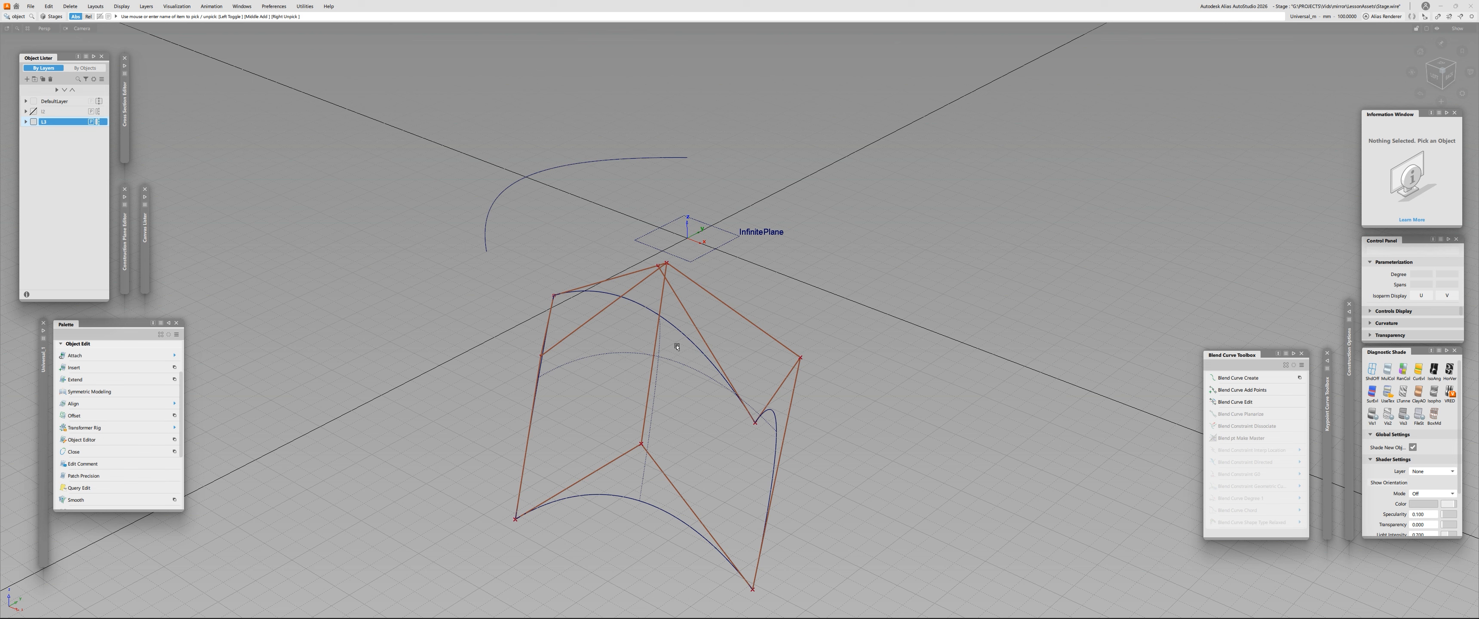
alt+shift+drag(505, 384, 827, 408)
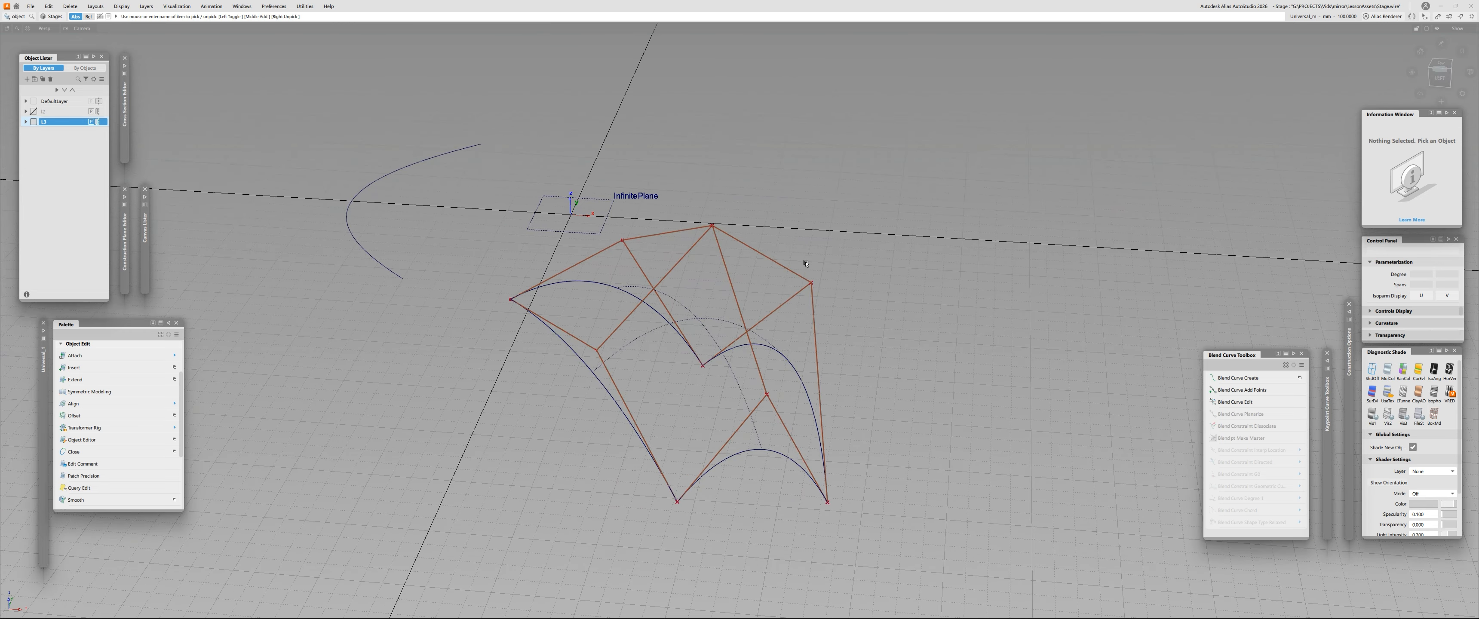
alt+shift+drag(410, 412, 852, 327)
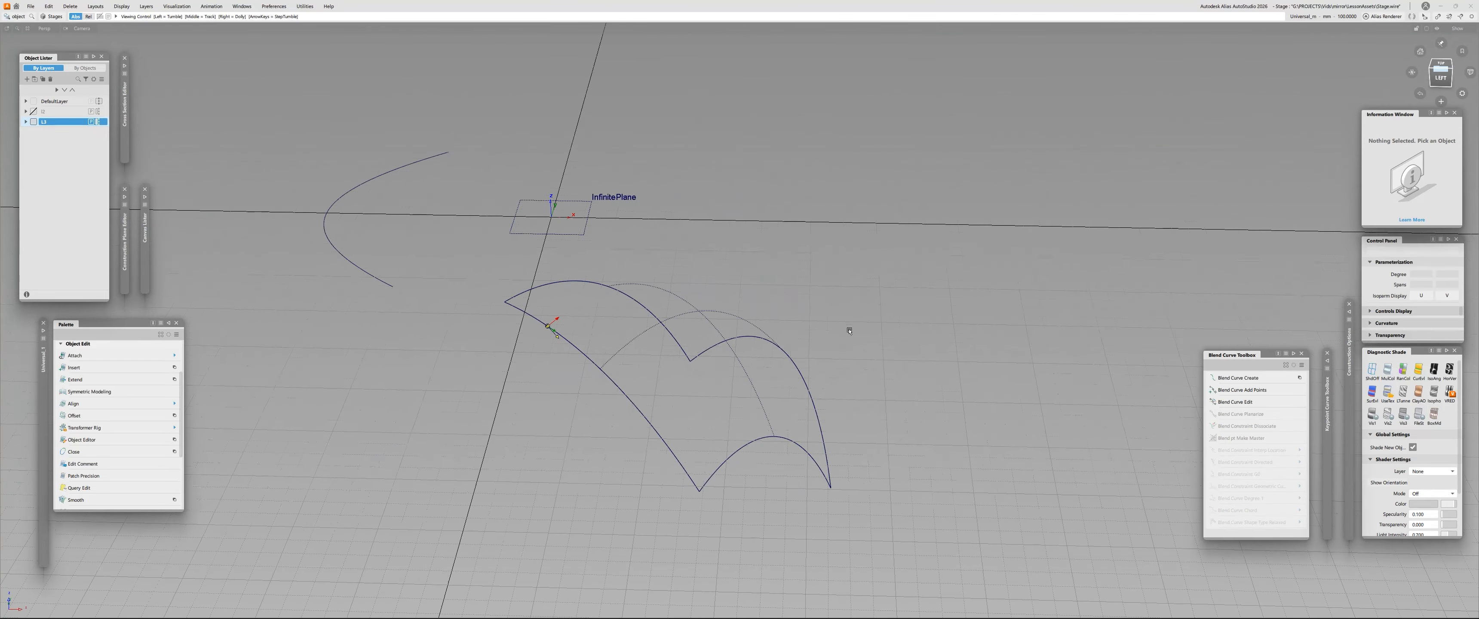
- Hide the surface's layer and show the layer containing the box and lines
click(33, 122)
click(35, 114)
alt+shift+right_drag(552, 288, 529, 218)
alt+shift+drag(529, 218, 557, 227)
alt+shift+right_drag(557, 227, 570, 272)
alt+shift+middle_drag(570, 271, 603, 267)
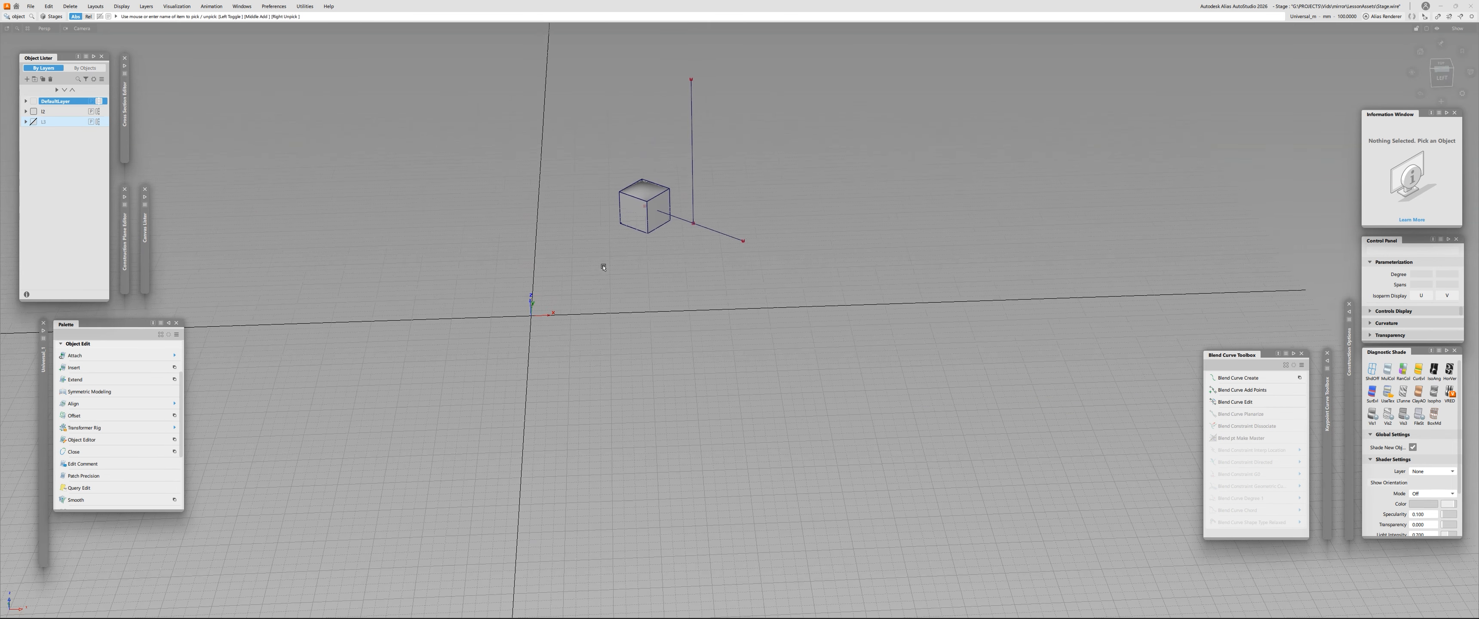
- Toggle symmetry on the box's layer to inspect the mirrored box, leaving symmetry off
click(95, 112)
click(101, 111)
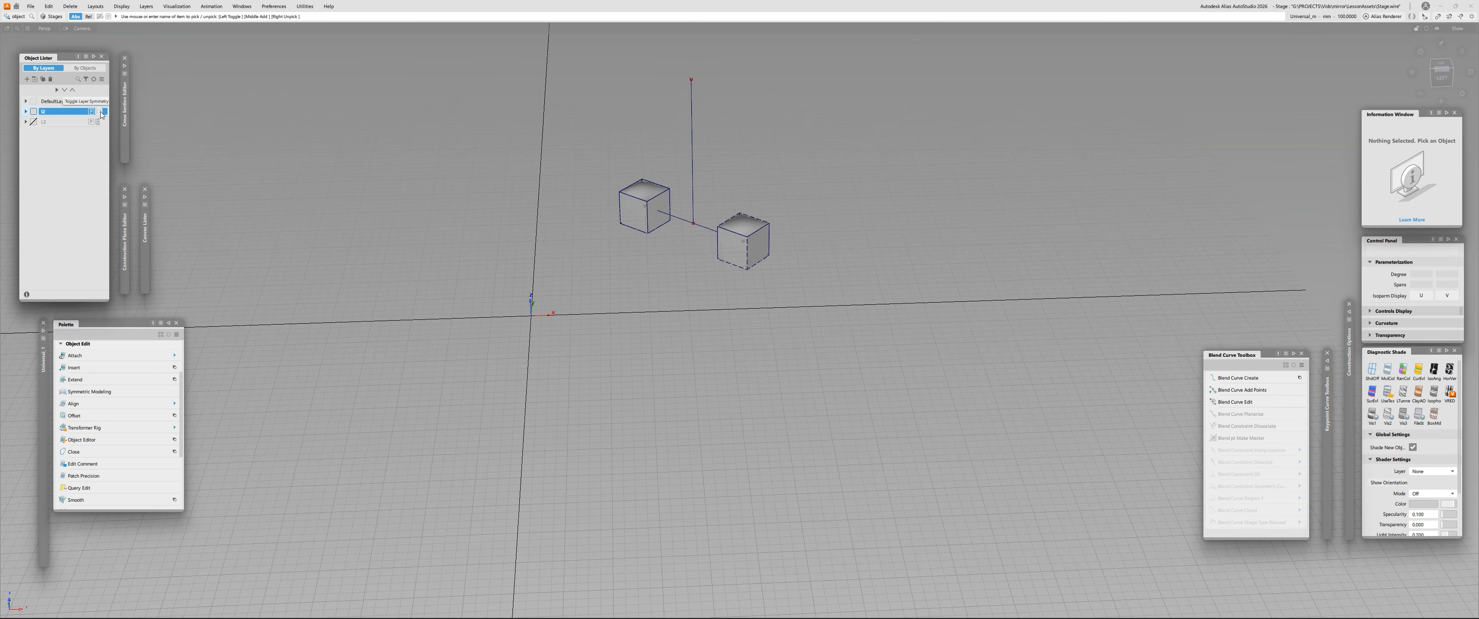
click(101, 112)
click(101, 112)
click(101, 111)
click(100, 111)
click(101, 112)
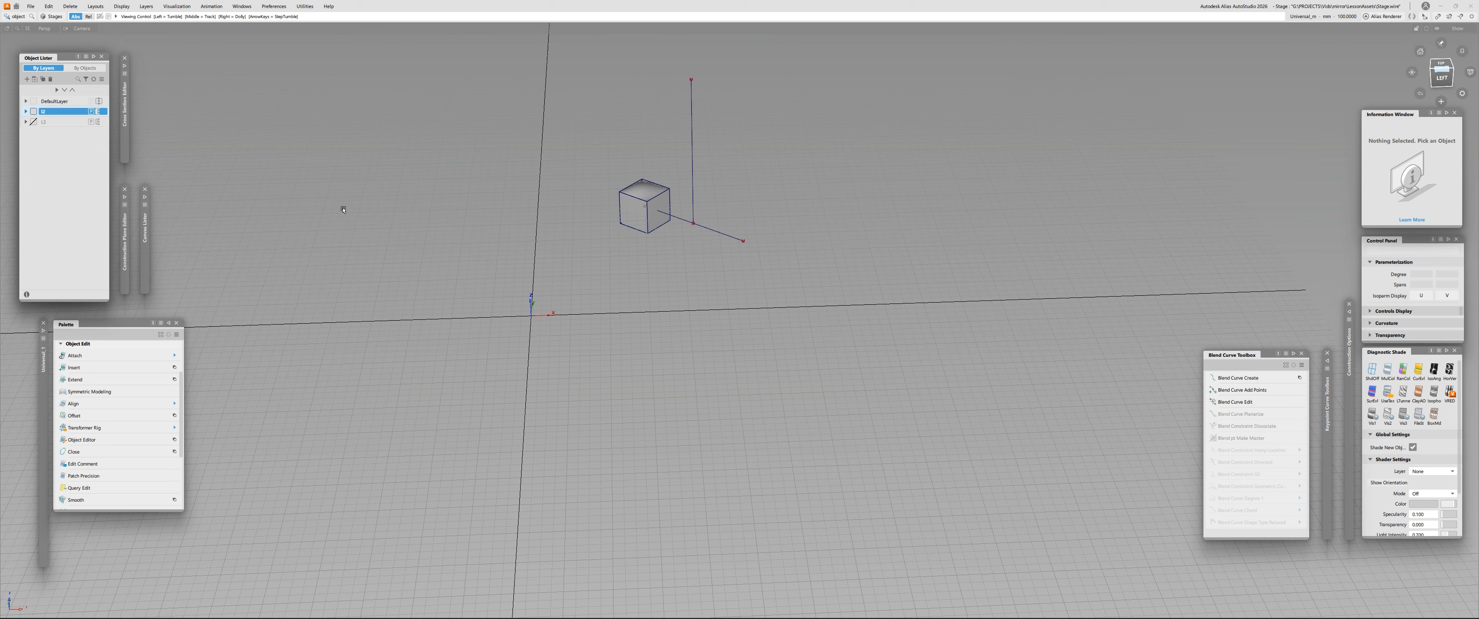
- Start redefining the box layer's symmetry plane, and place a reference plane at the world origin as the construction plane
alt+shift+right_drag(343, 210, 449, 192)
alt+shift+drag(448, 192, 498, 196)
alt+shift+middle_drag(498, 195, 456, 310)
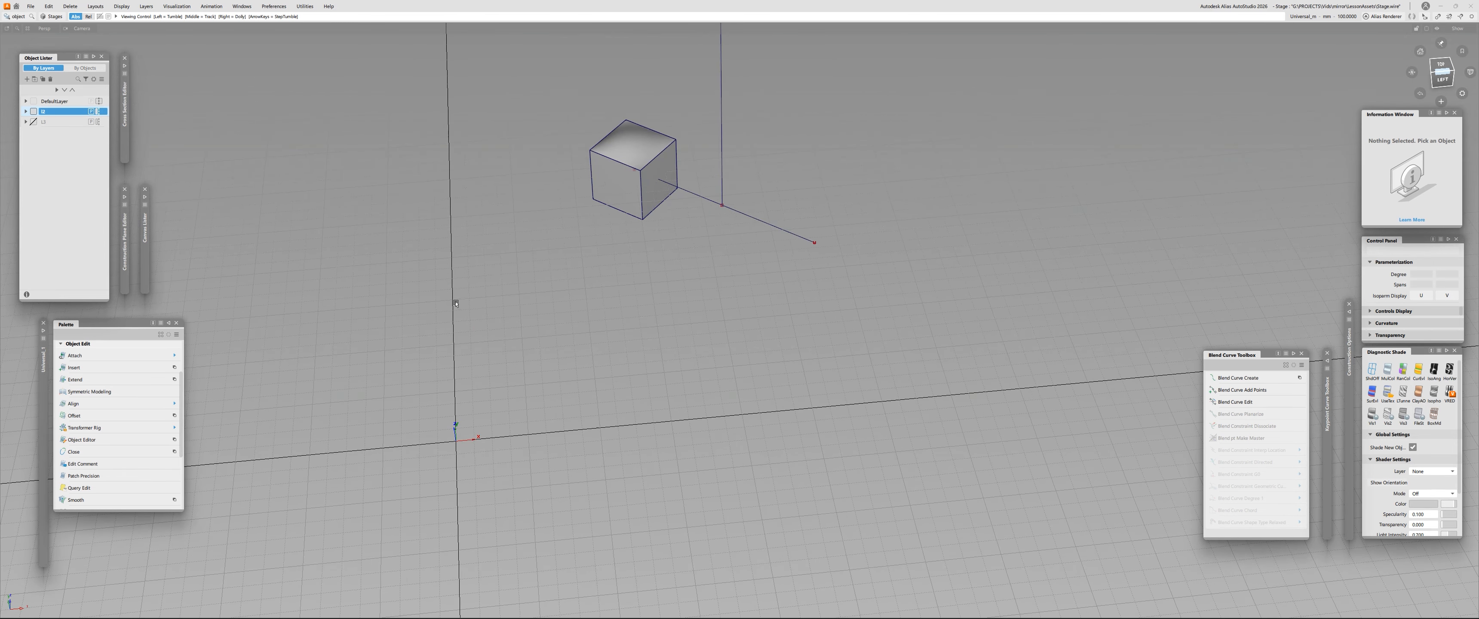
click(146, 7)
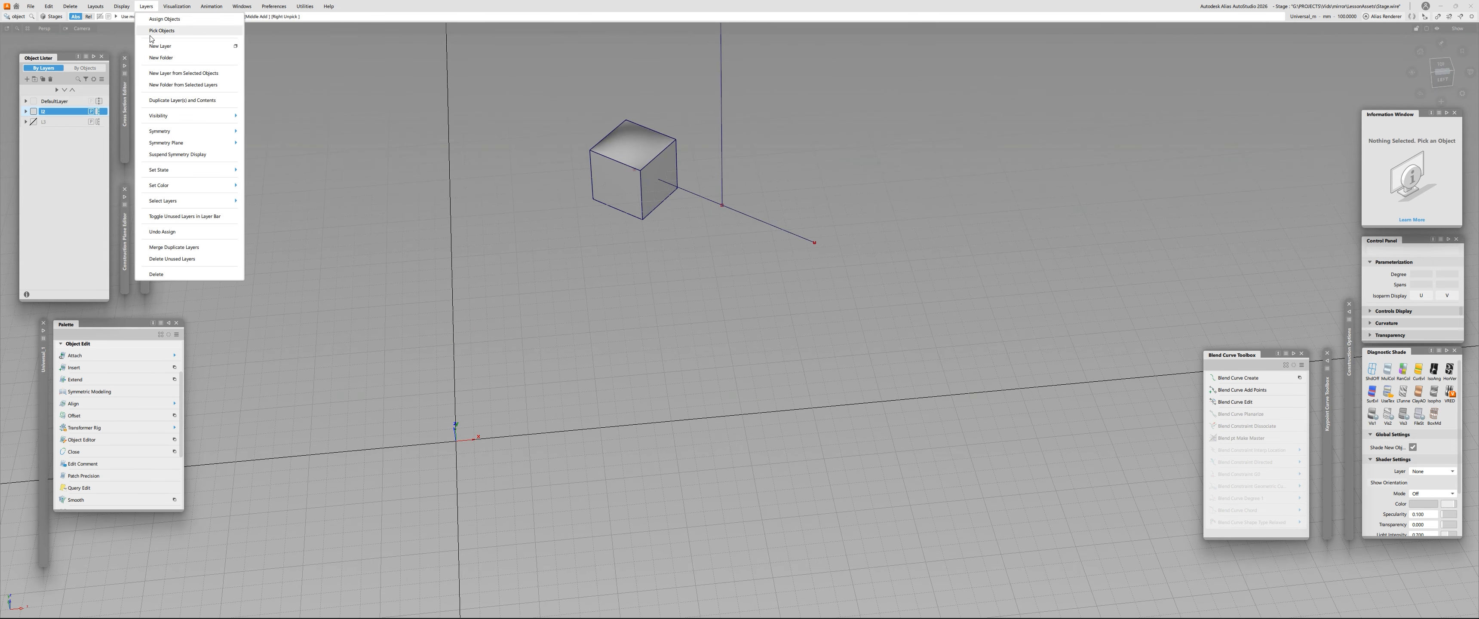
mouse_move(190, 143)
click(274, 144)
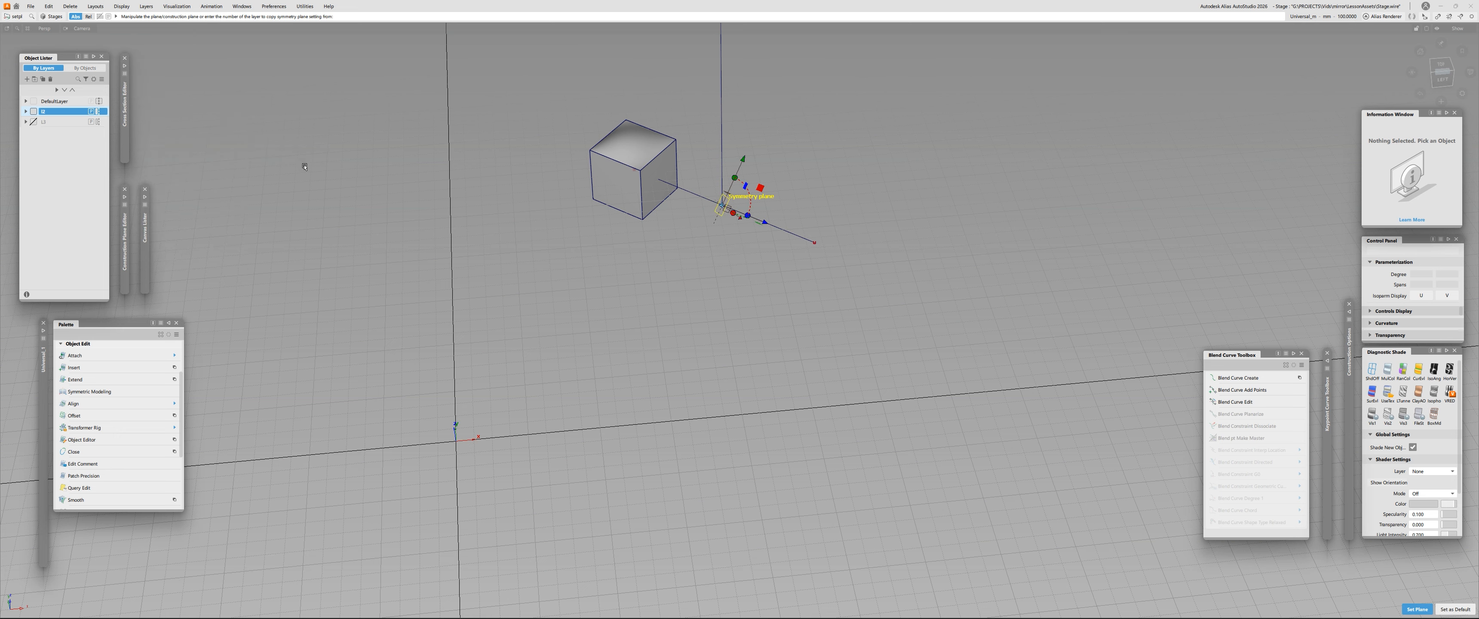
ctrl+shift+drag(409, 238, 458, 430)
alt+shift+middle_drag(457, 431, 488, 353)
ctrl+shift+right_click(492, 243)
ctrl+shift+right_drag(491, 244, 471, 268)
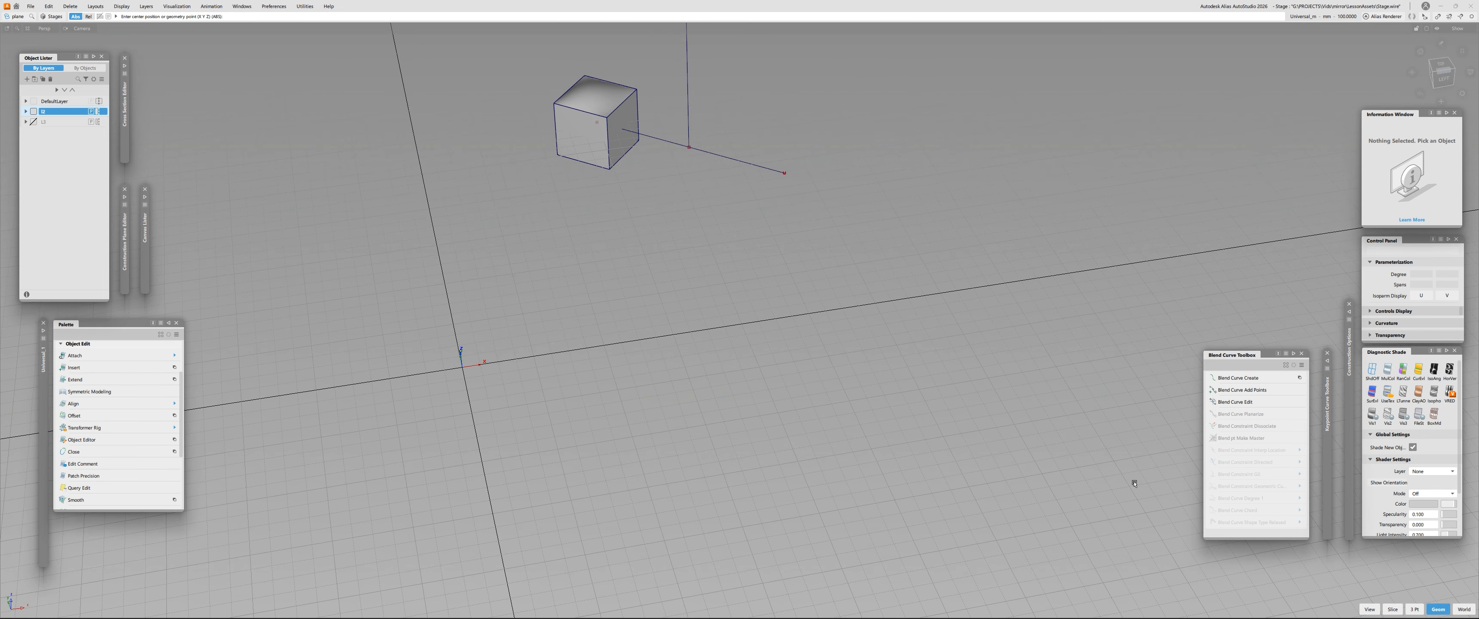
click(465, 362)
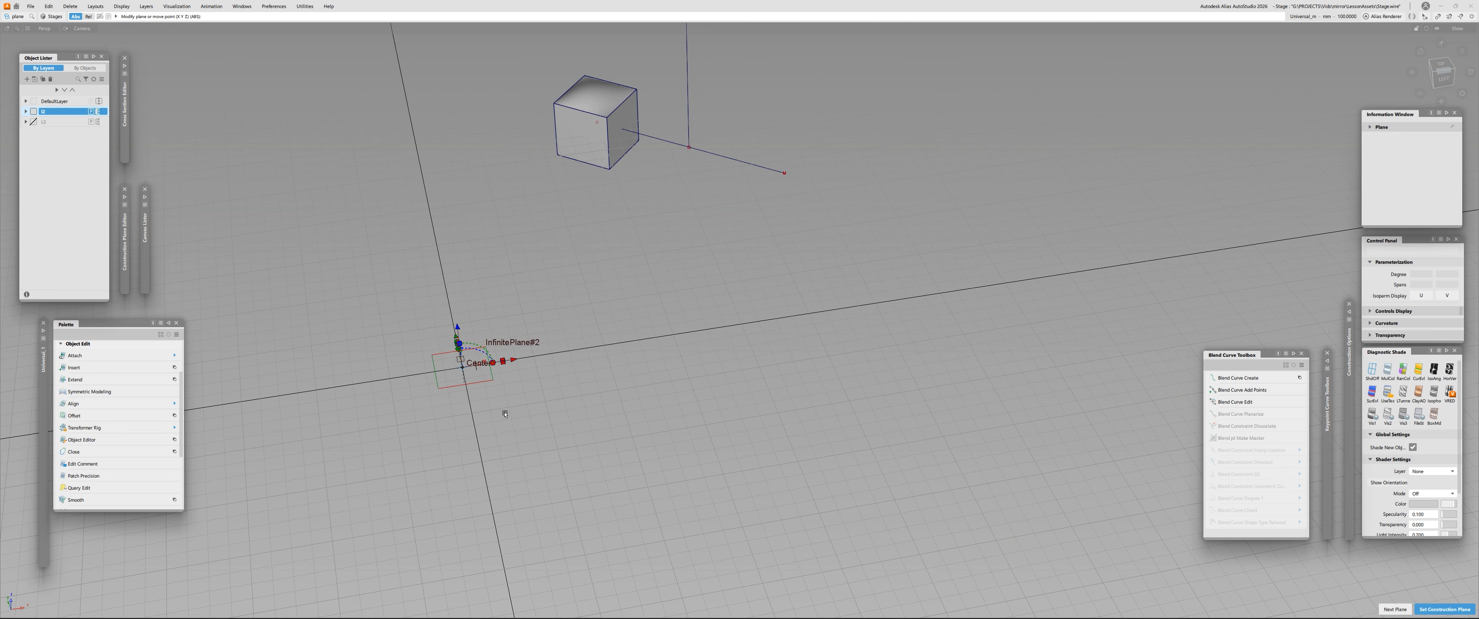
alt+shift+right_drag(512, 409, 413, 363)
key(space)
- Align the box layer's symmetry plane with the new reference plane at the world origin and set it
alt+shift+middle_drag(508, 166, 472, 377)
ctrl+shift+right_drag(413, 279, 435, 259)
alt+shift+middle_drag(439, 376, 463, 301)
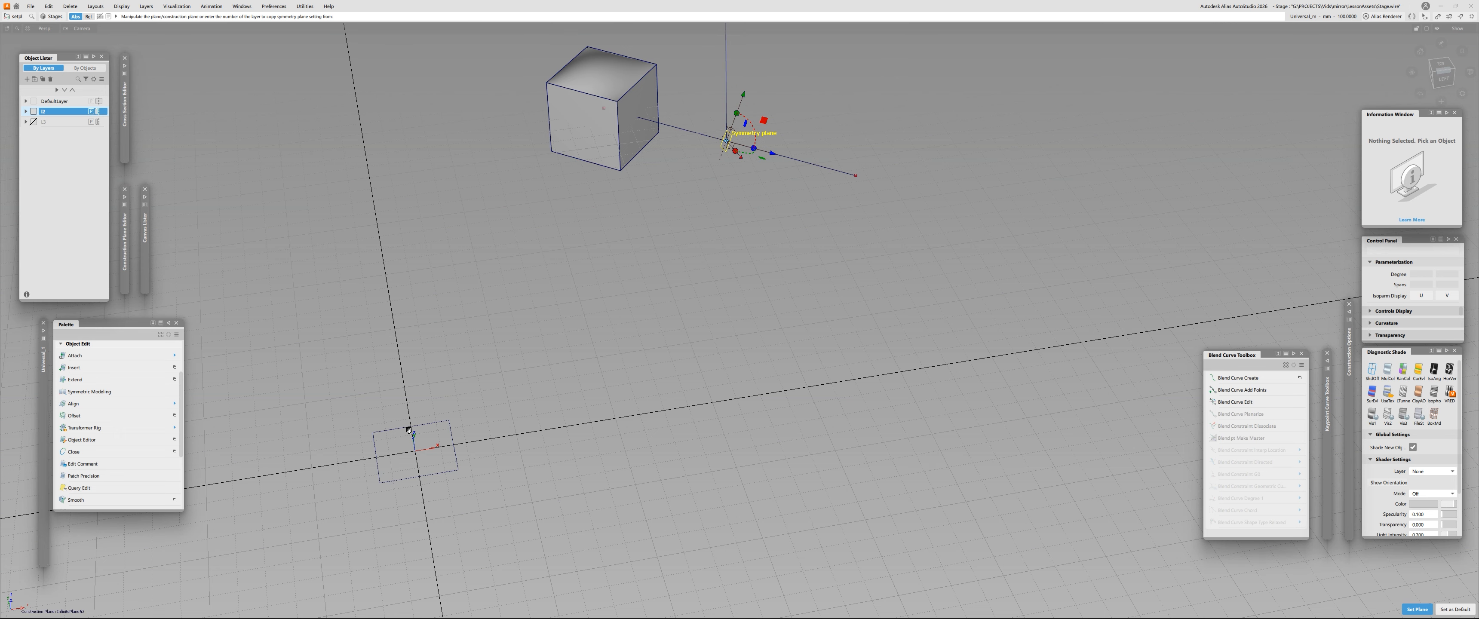
click(426, 427)
alt+shift+drag(425, 427, 459, 409)
alt+shift+middle_drag(405, 443, 440, 276)
click(442, 246)
key(space)
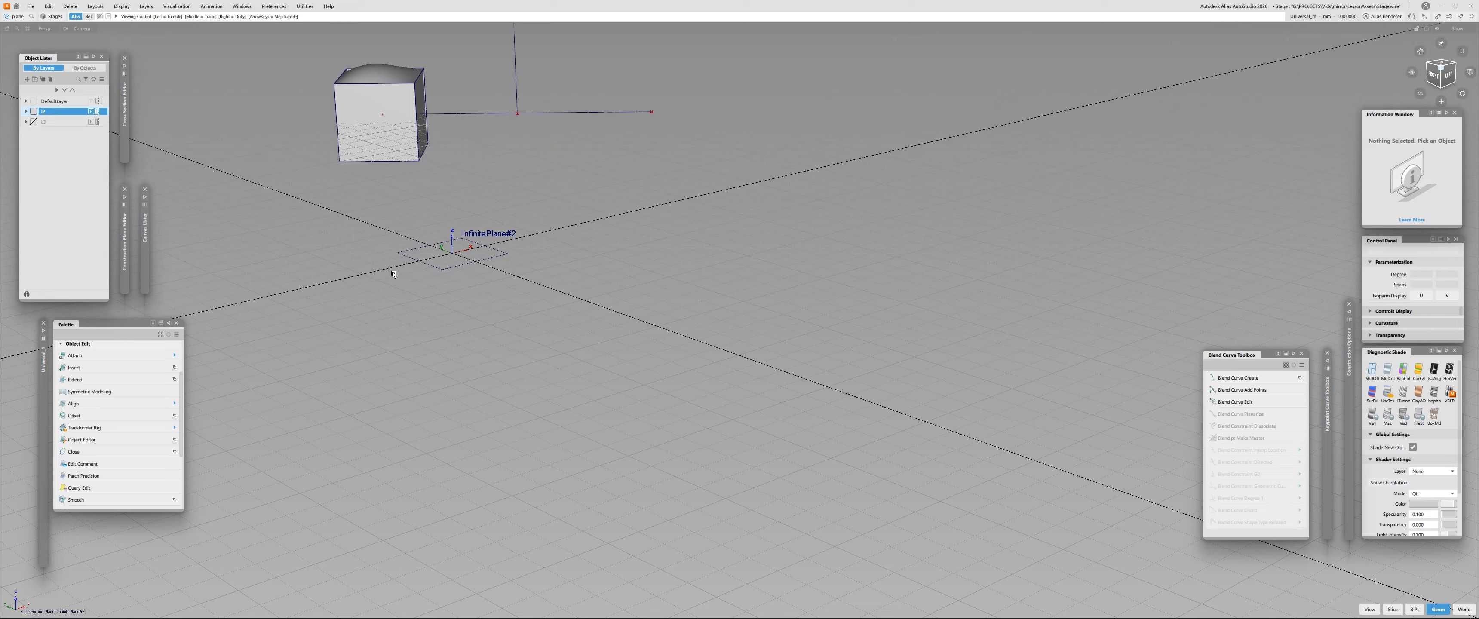
alt+shift+drag(395, 270, 464, 190)
alt+shift+right_drag(465, 190, 520, 193)
alt+shift+middle_drag(520, 192, 521, 370)
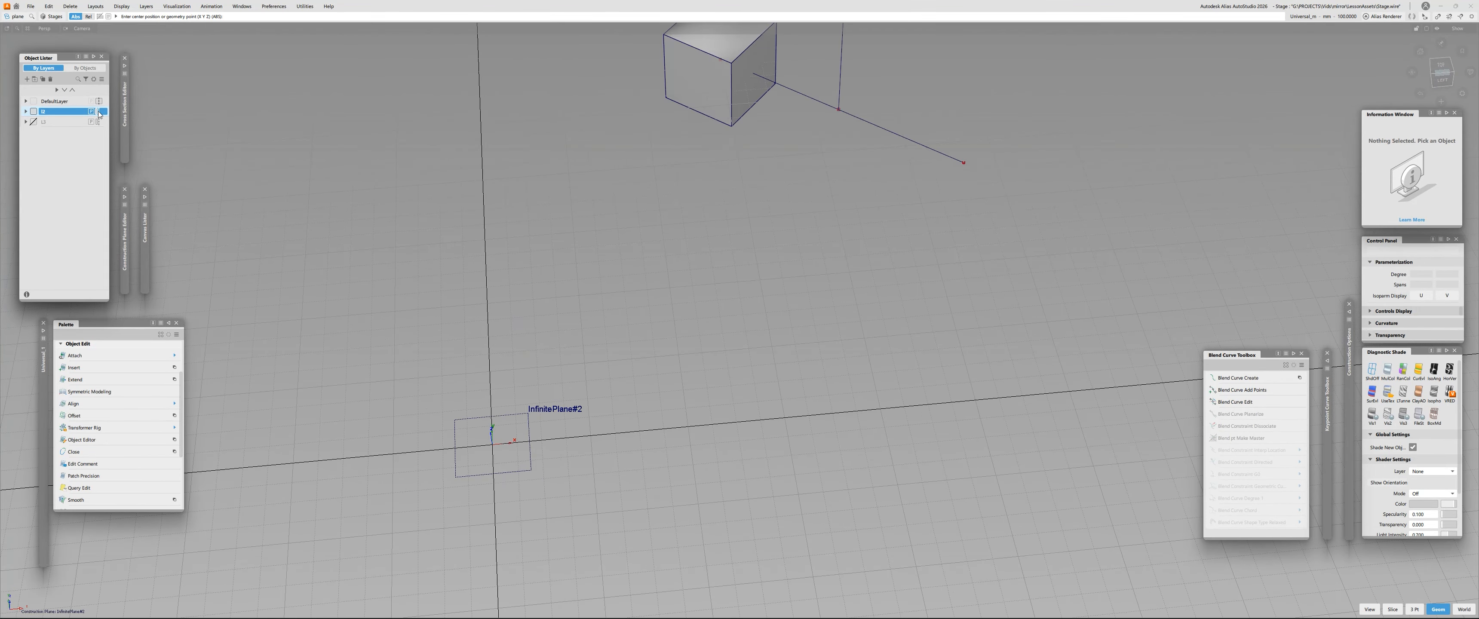
- Switch the box layer's symmetry on to inspect the mirrored box and lines about the origin plane, then off again
click(98, 111)
alt+shift+right_drag(459, 166, 368, 259)
alt+shift+middle_drag(506, 374, 530, 183)
alt+shift+right_drag(551, 477, 555, 412)
alt+shift+drag(555, 412, 644, 287)
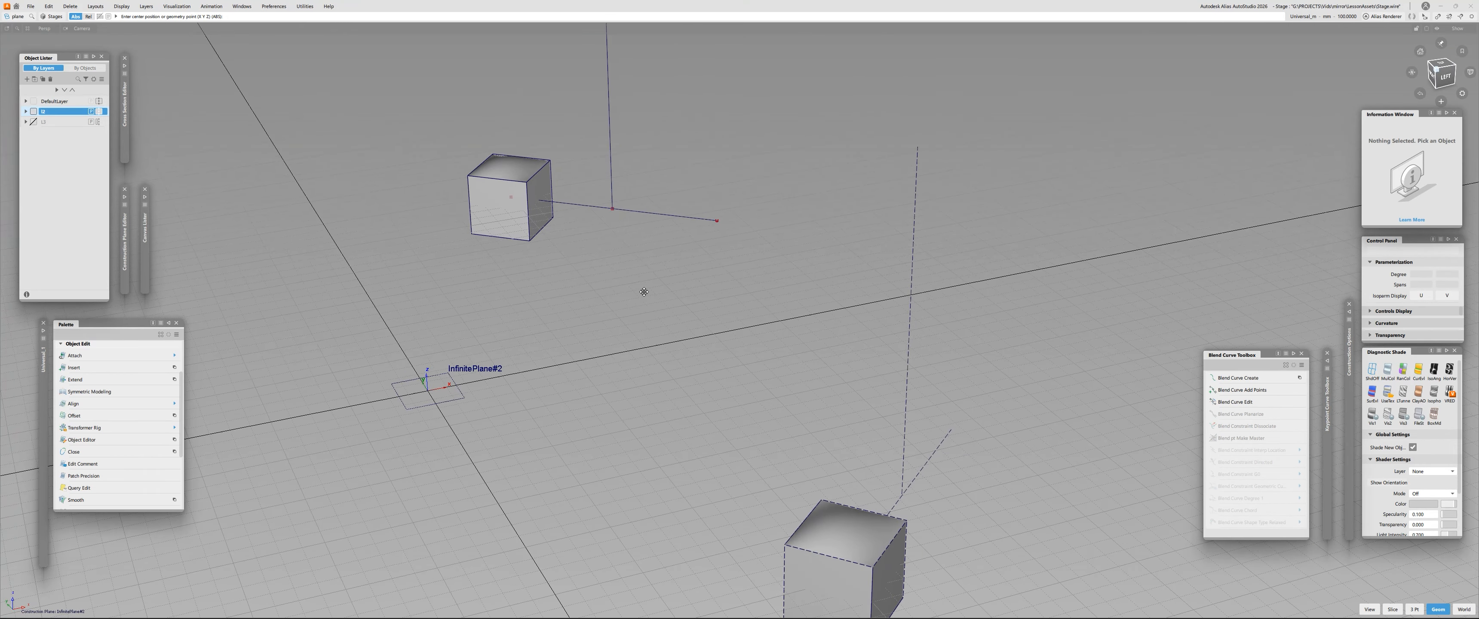
click(99, 112)
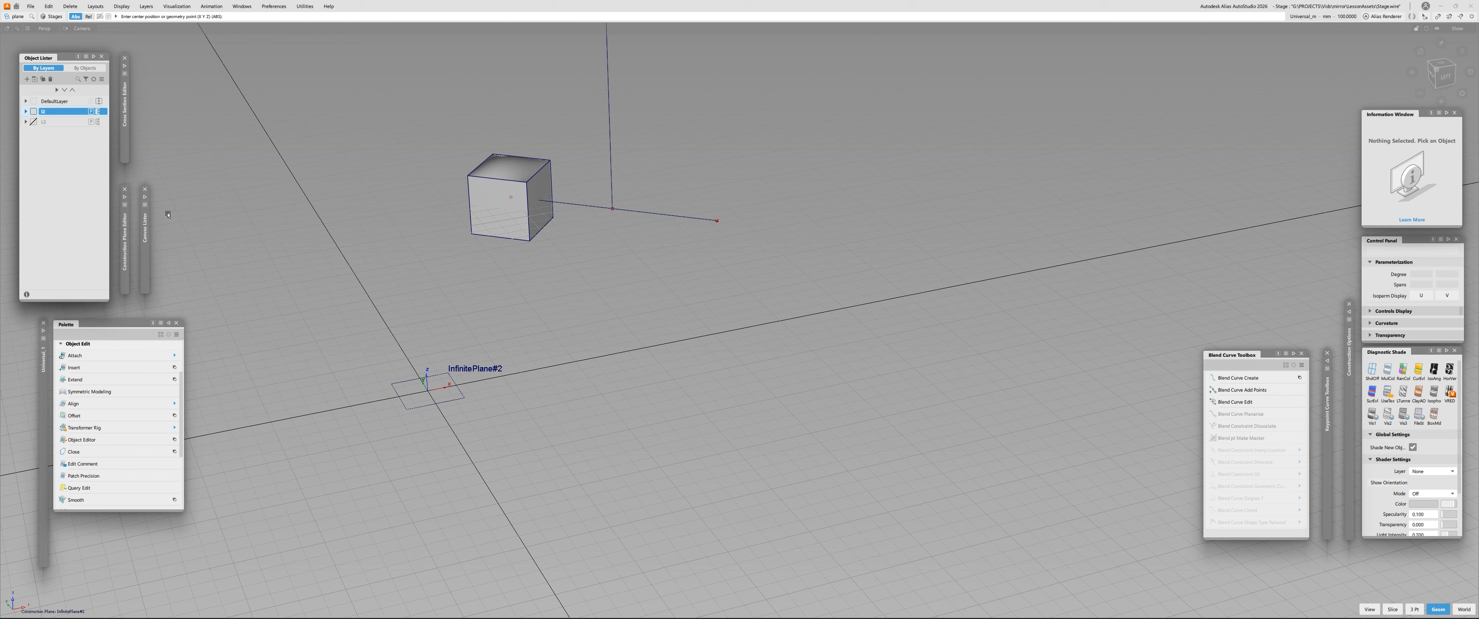
key(Escape)
click(520, 219)
click(587, 241)
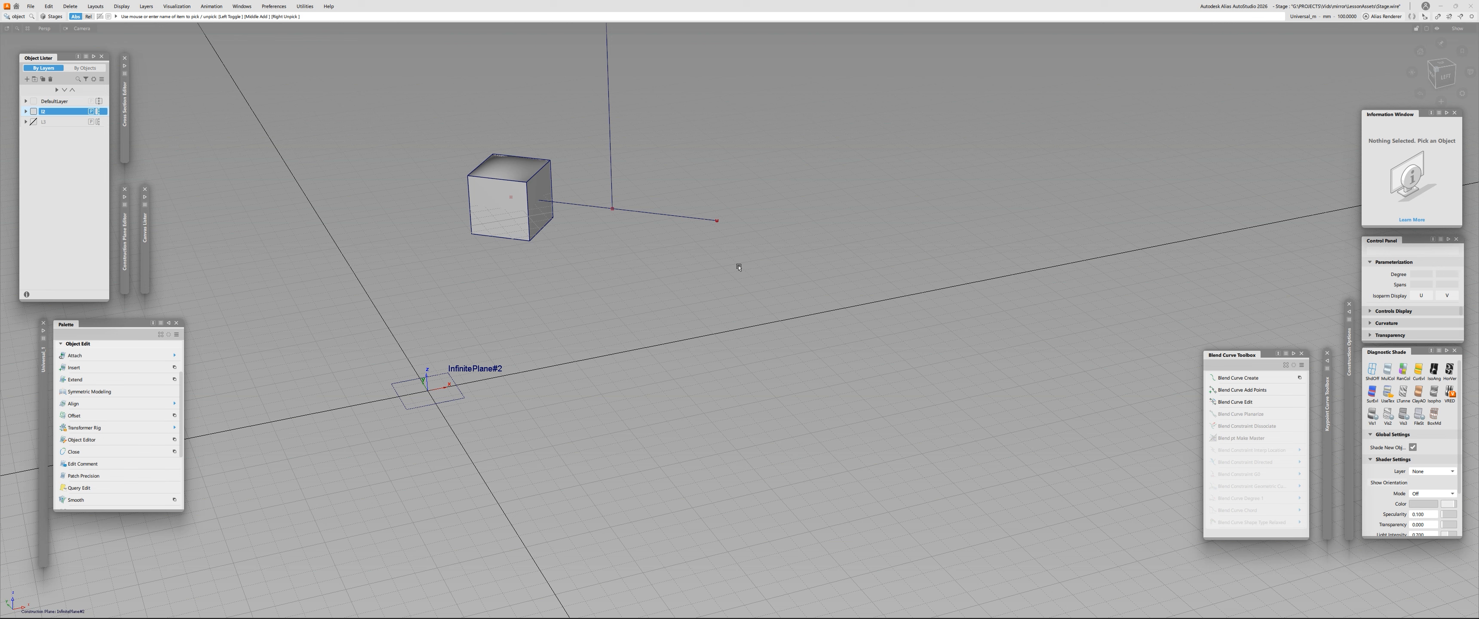
click(145, 5)
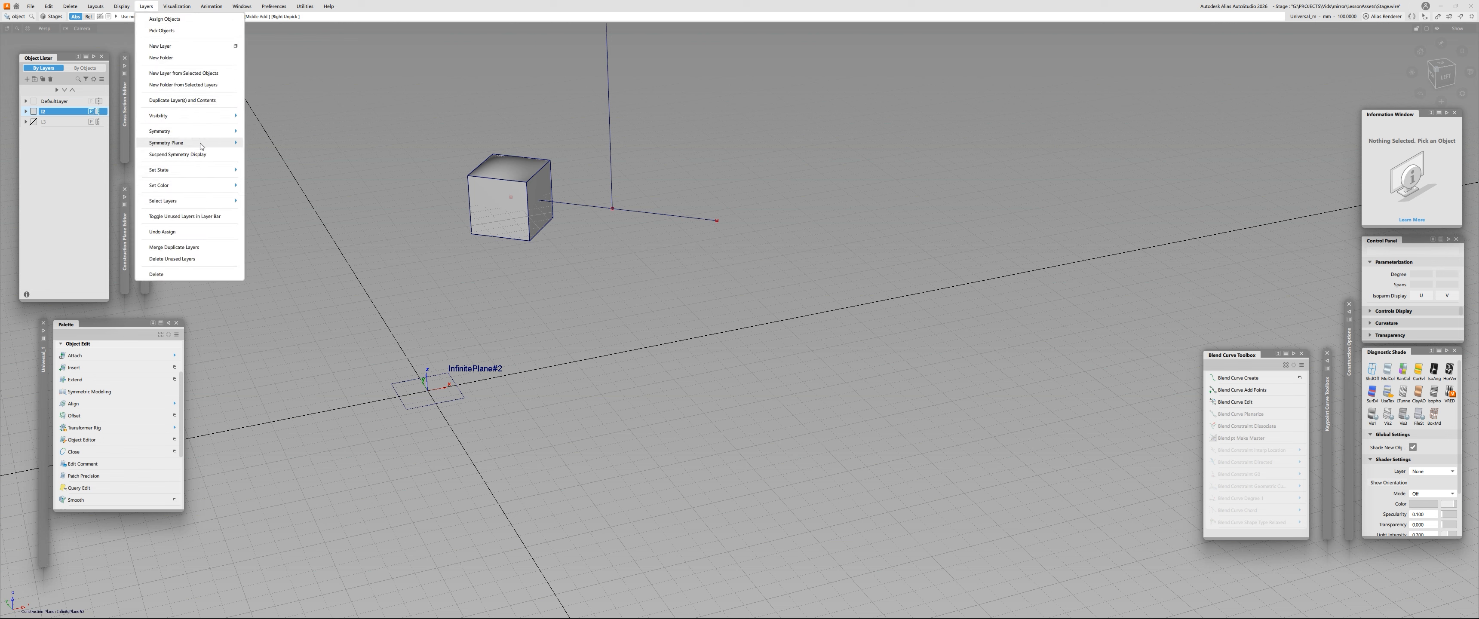
click(710, 4)
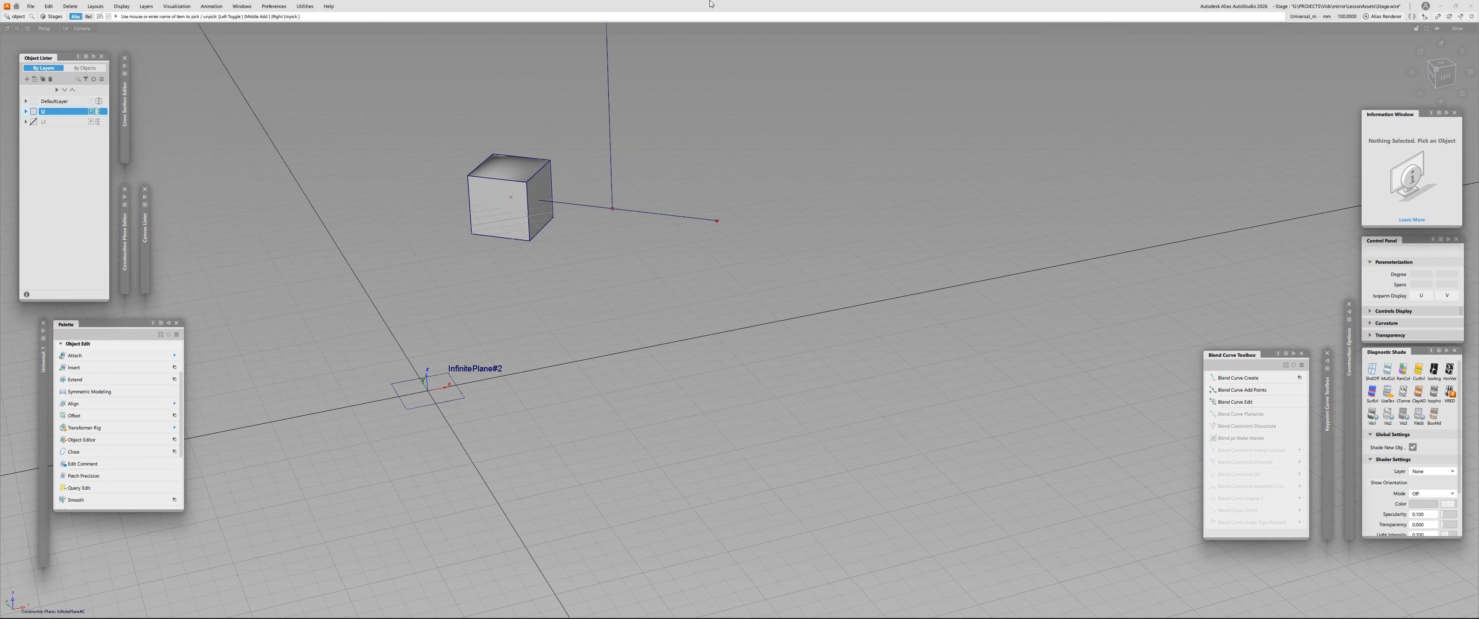
- Start the Plane tool to place another reference plane near the box
alt+shift+drag(515, 151, 518, 188)
alt+shift+middle_drag(519, 188, 486, 286)
alt+shift+drag(495, 277, 534, 286)
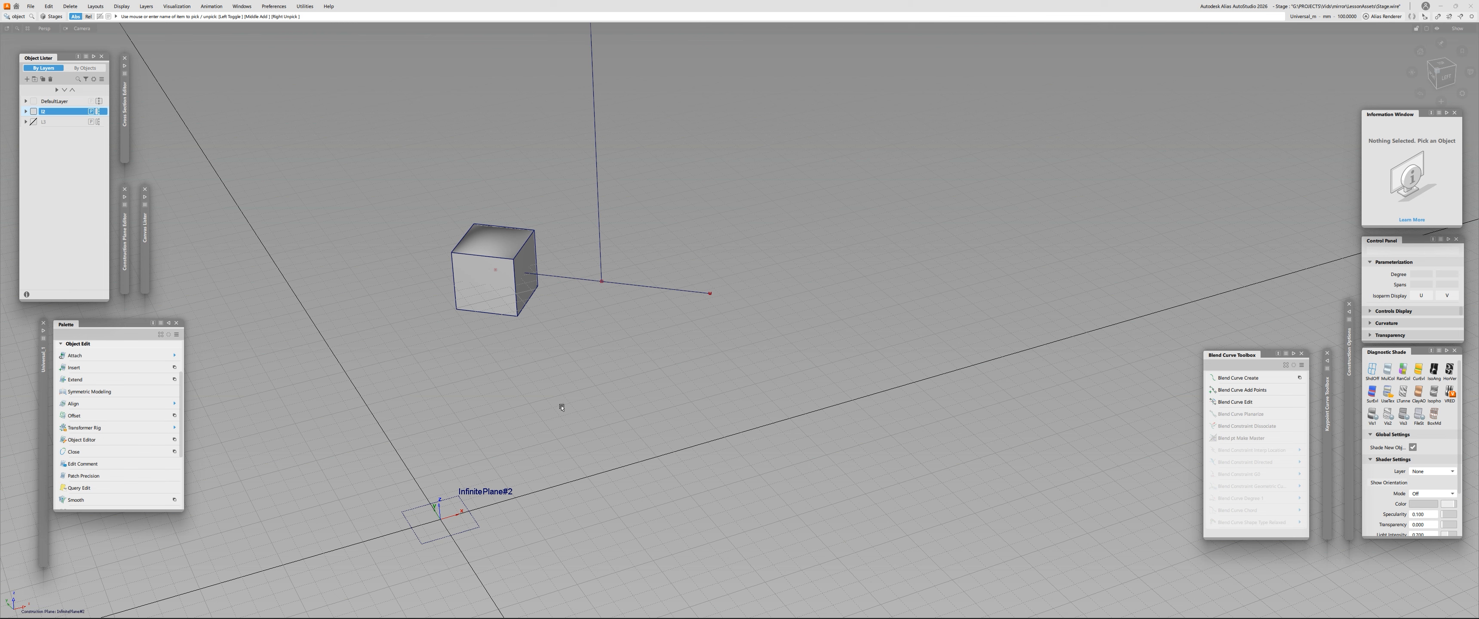
ctrl+shift+drag(606, 344, 591, 384)
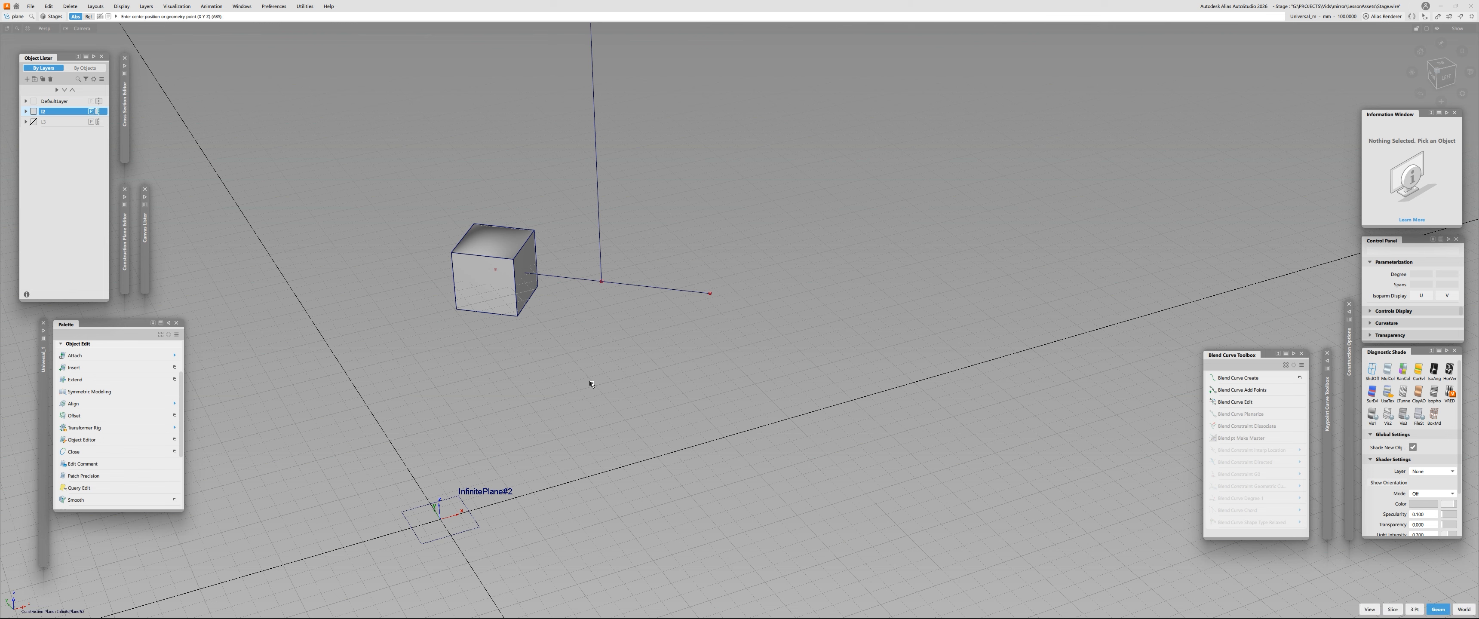